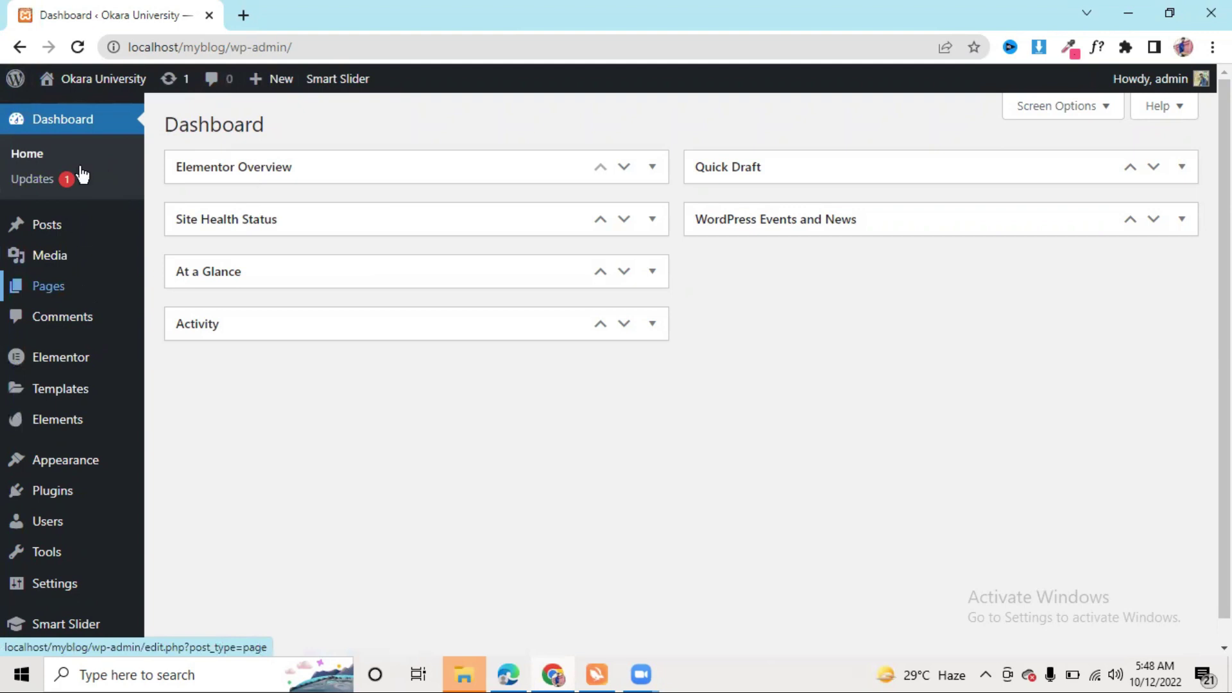
Step: Open the live Okara University site in a new browser tab and view its home page
mouse_move(80, 82)
middle_click(96, 122)
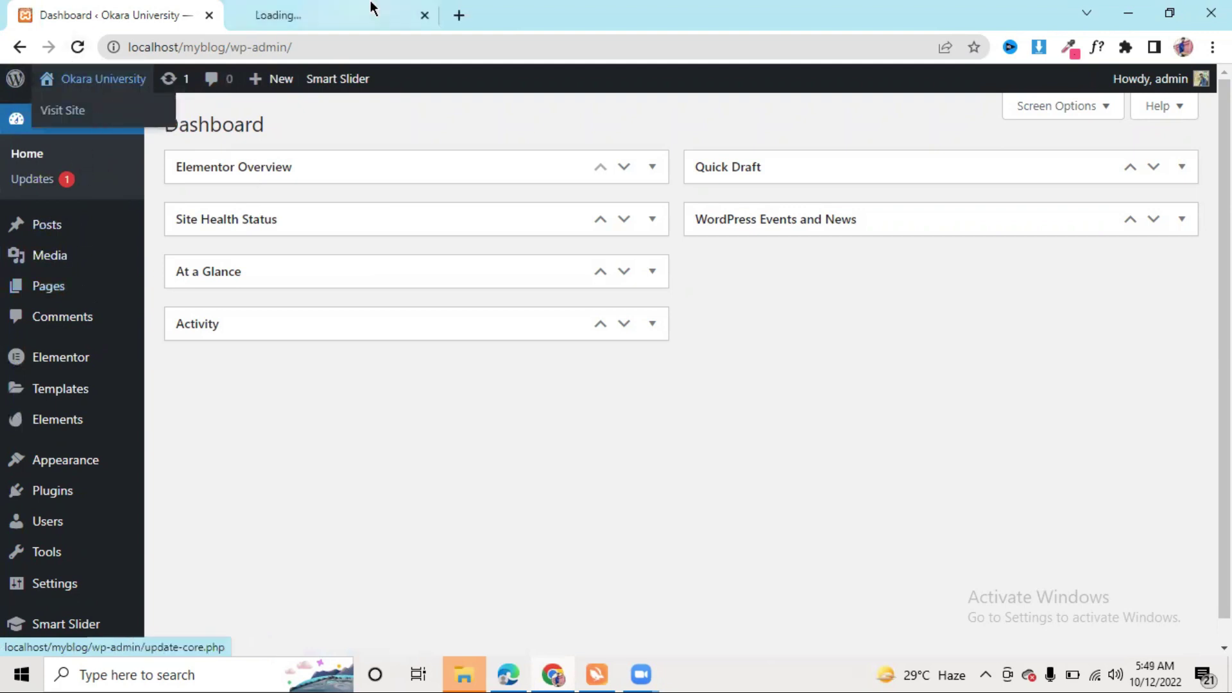
click(371, 9)
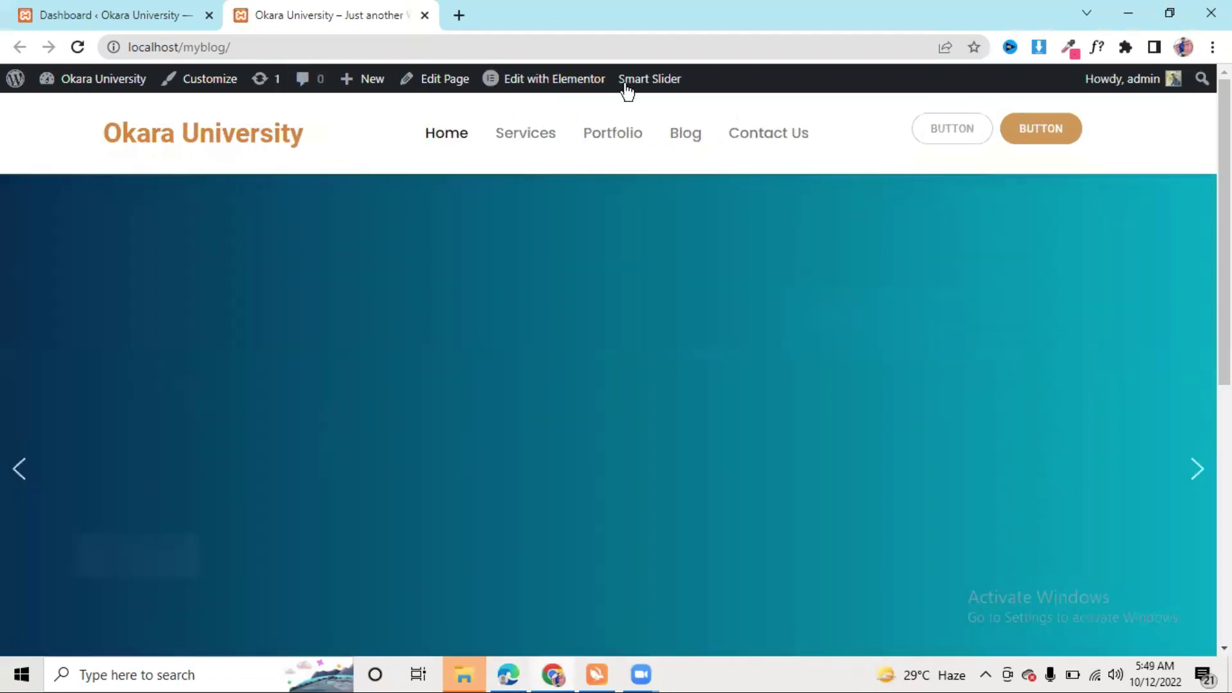
mouse_move(550, 82)
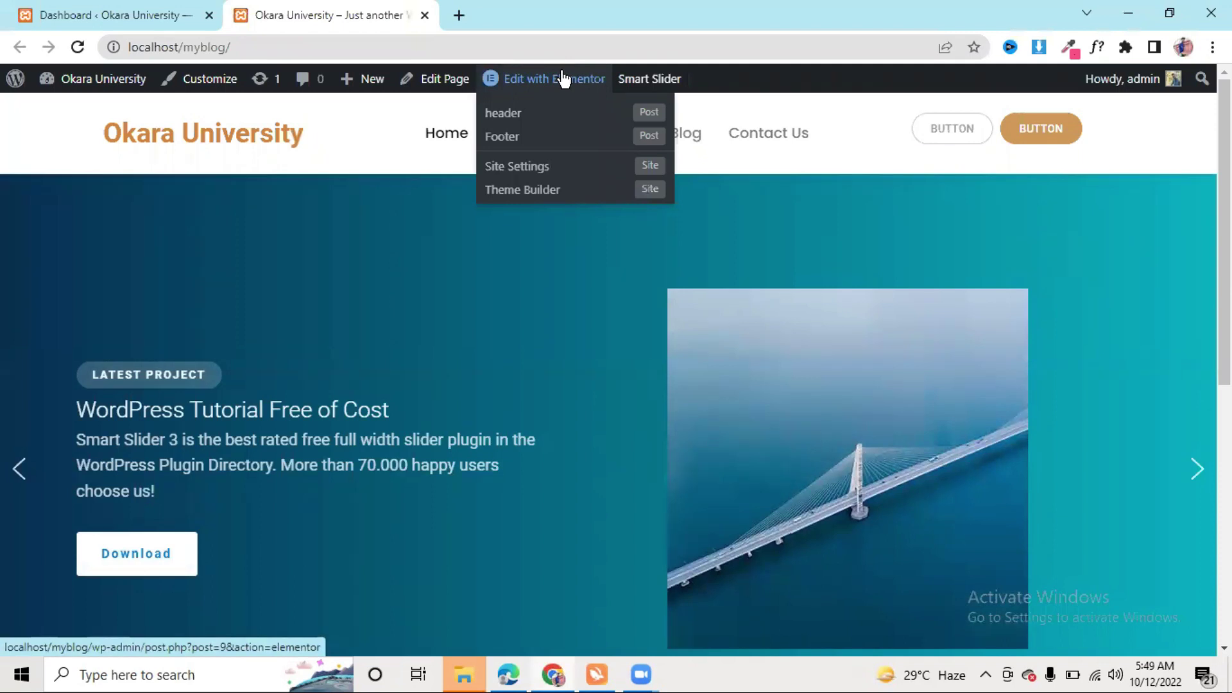
Step: Return to the WordPress dashboard, open the Home page for editing in a new browser tab, and launch it in Elementor
click(165, 11)
mouse_move(93, 295)
middle_click(186, 293)
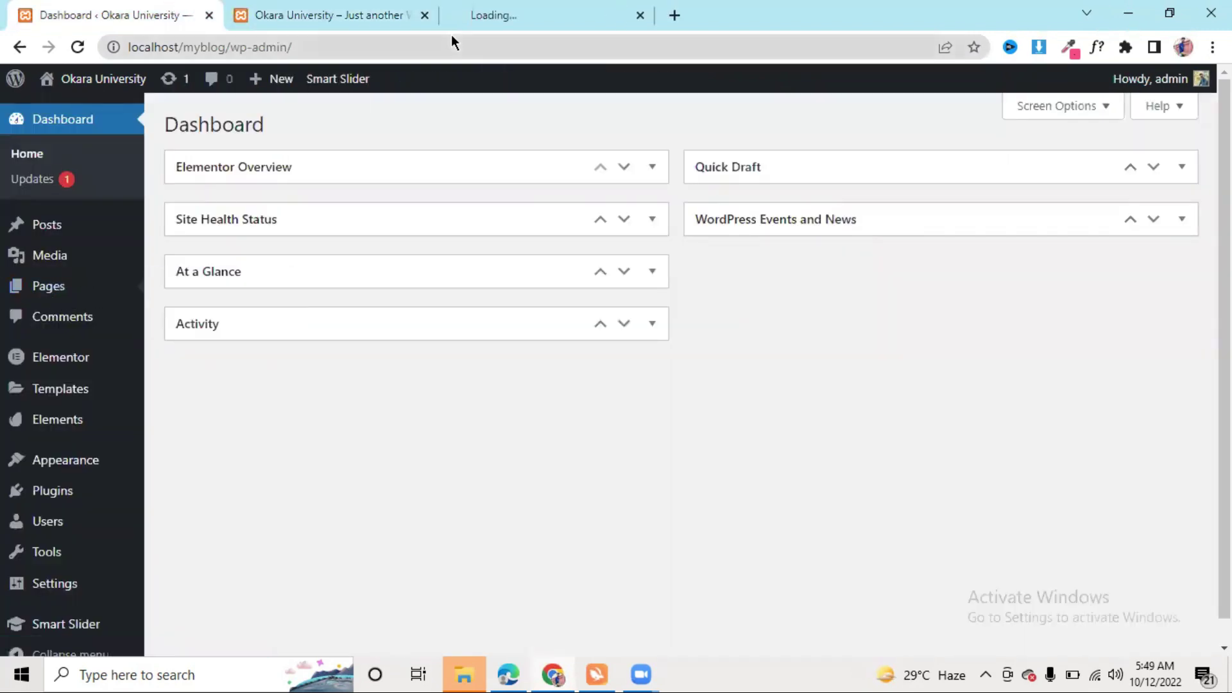
click(544, 9)
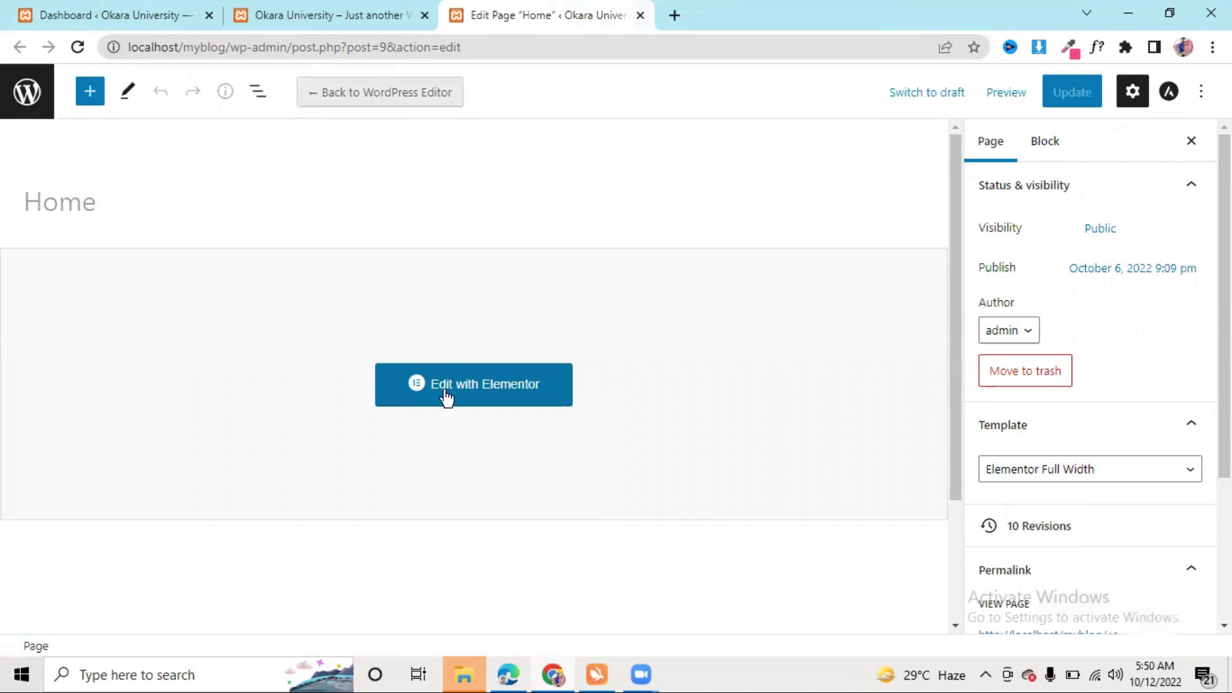
click(471, 397)
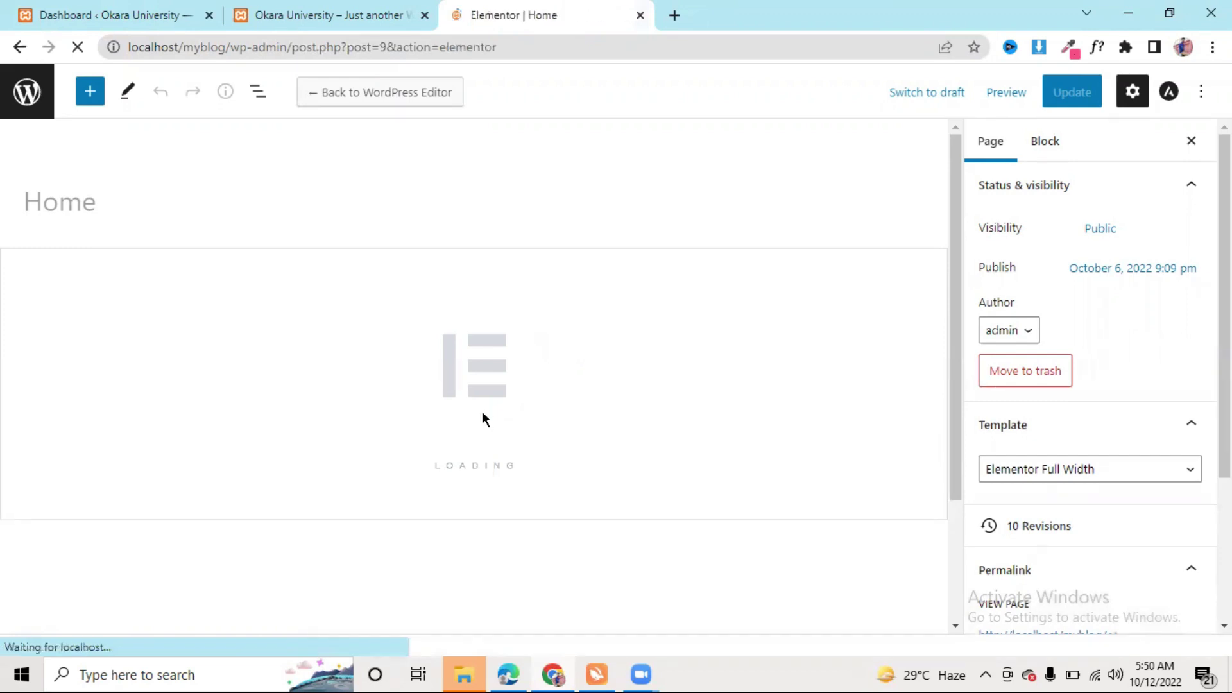
Step: Switch to the presentation, advance to the slide outlining the header, sections and footer, and return to the browser
key(alt+Tab)
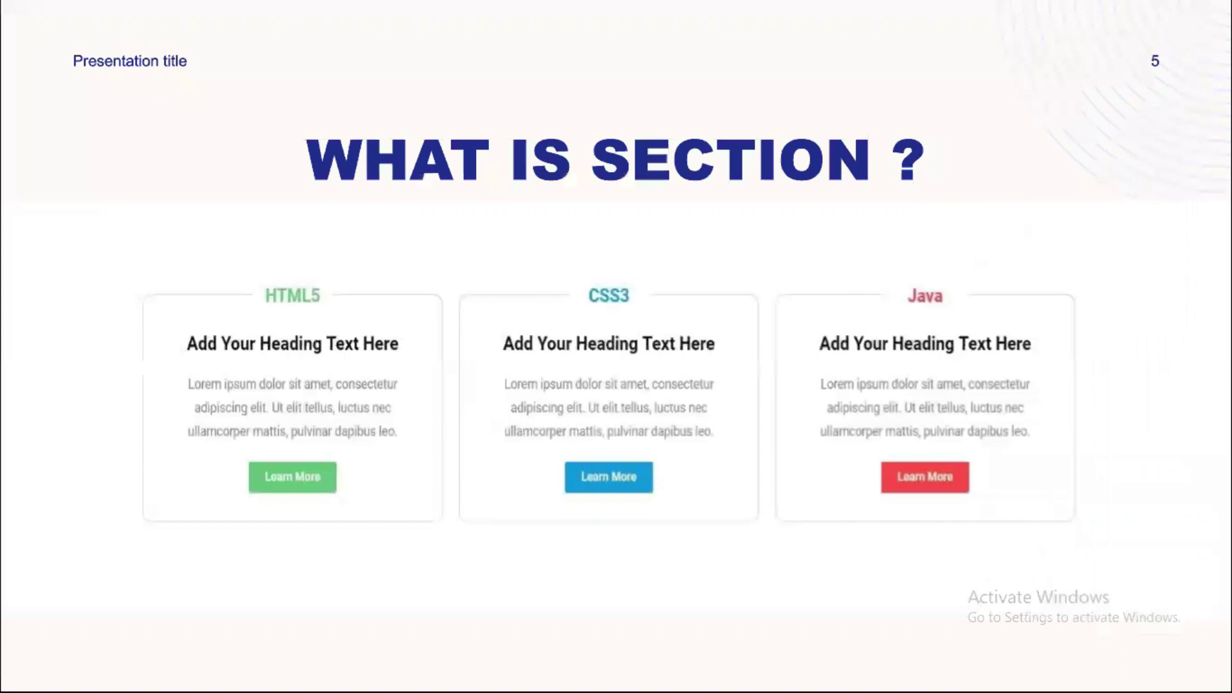
click(462, 21)
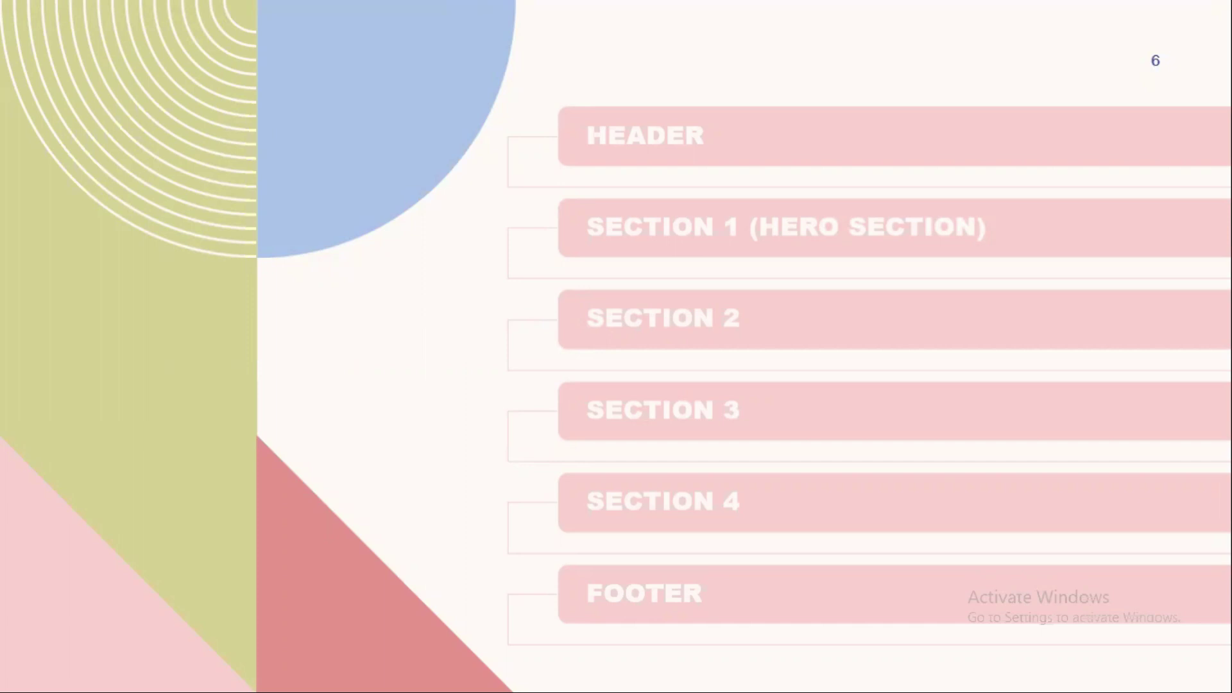
key(alt+Tab)
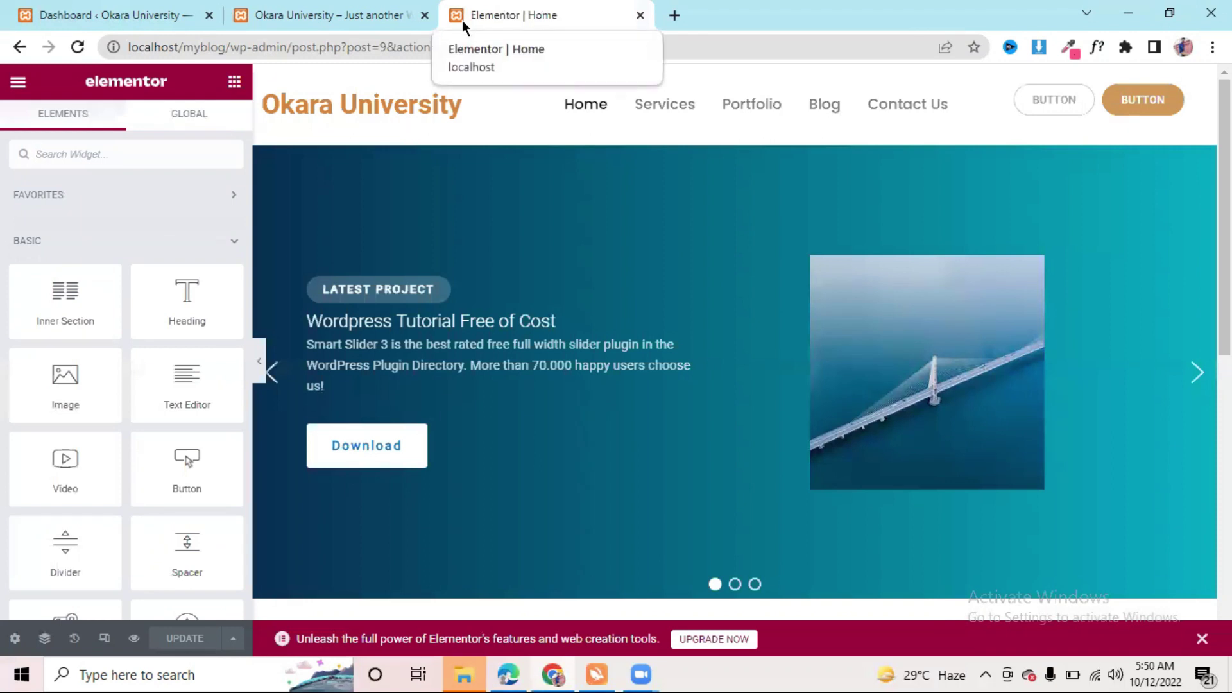
Step: Add a single-column section to the Home page between the hero slider and the footer
mouse_move(669, 370)
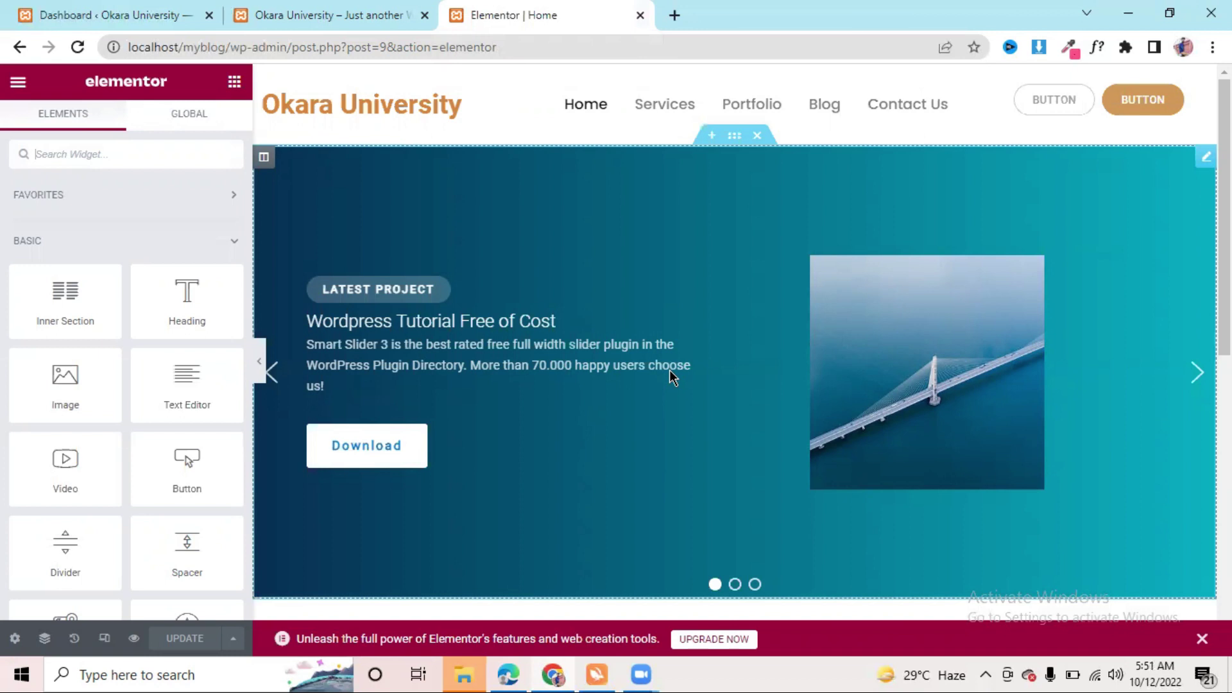
scroll(669, 370, down, 8)
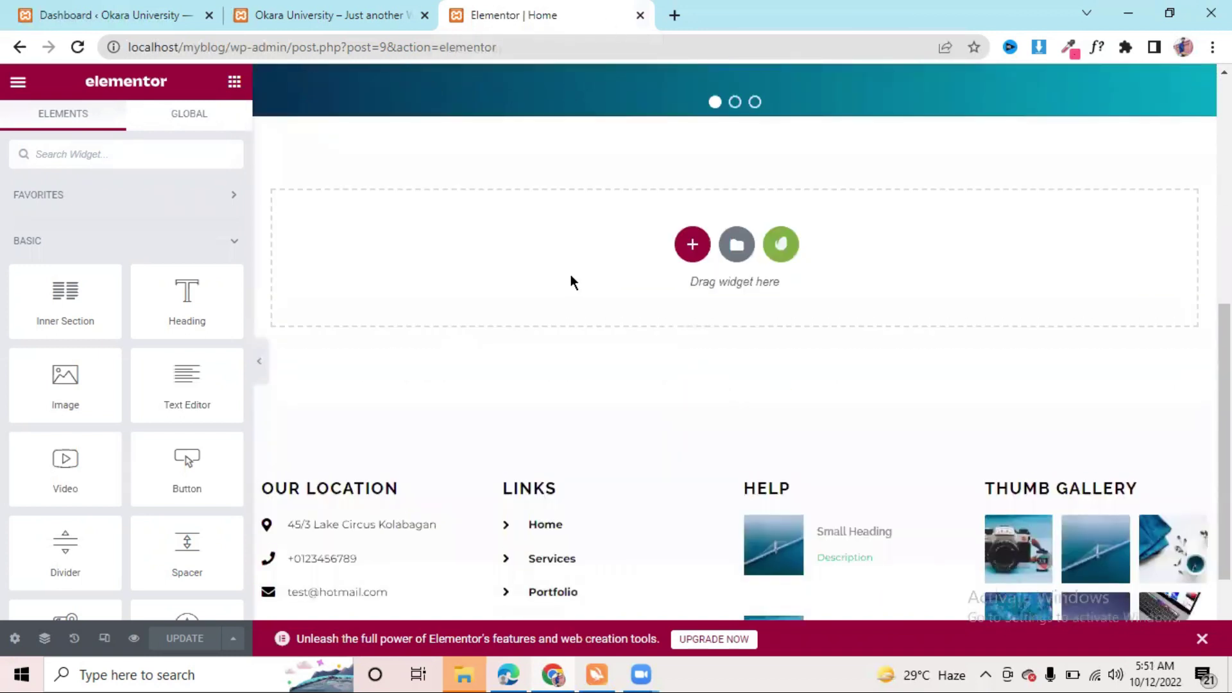
scroll(571, 280, up, 8)
scroll(648, 310, down, 8)
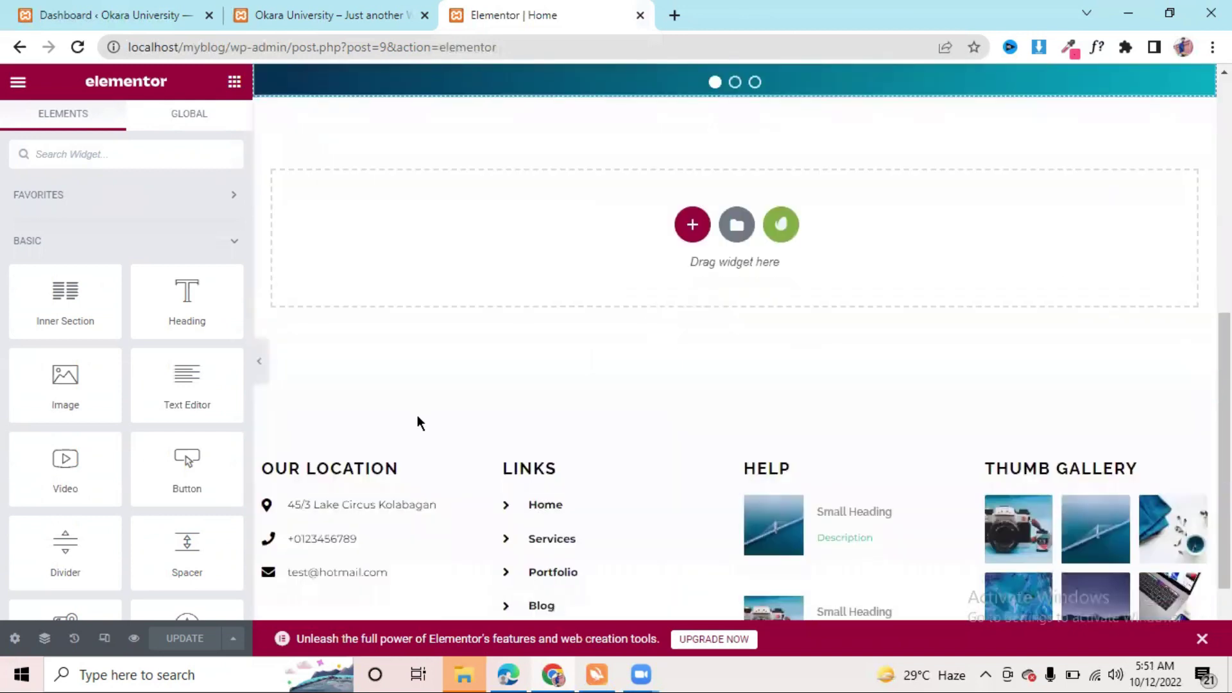
scroll(627, 553, down, 2)
scroll(806, 491, up, 9)
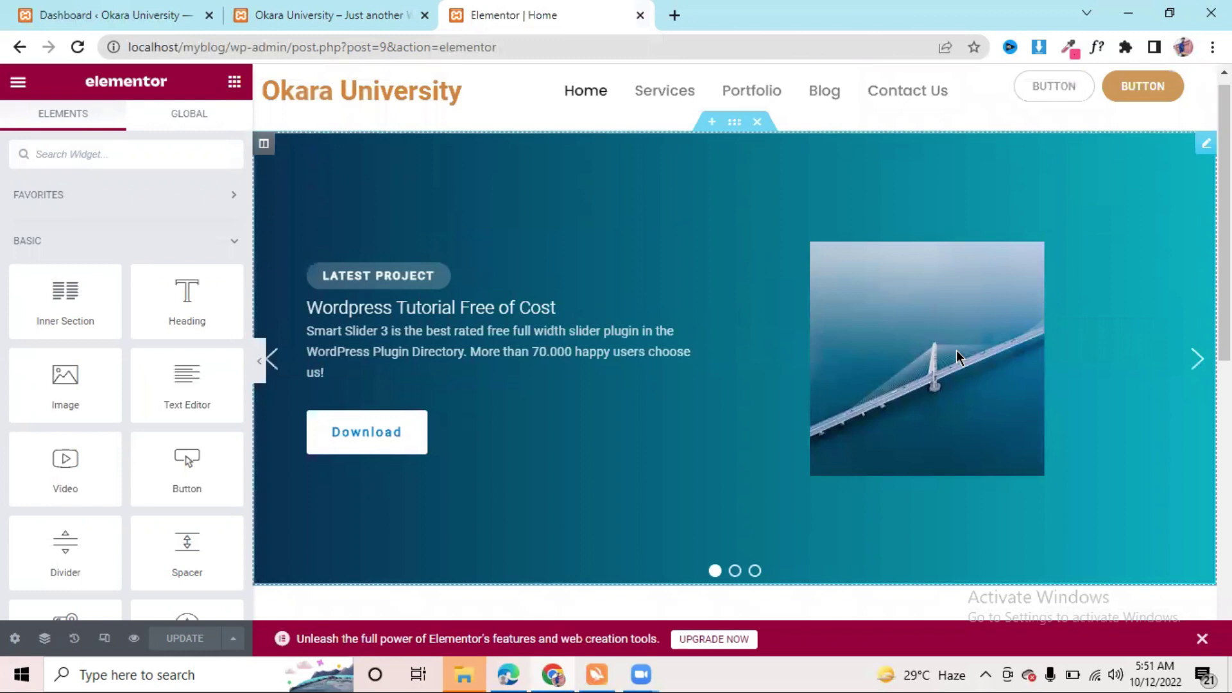
scroll(735, 332, down, 6)
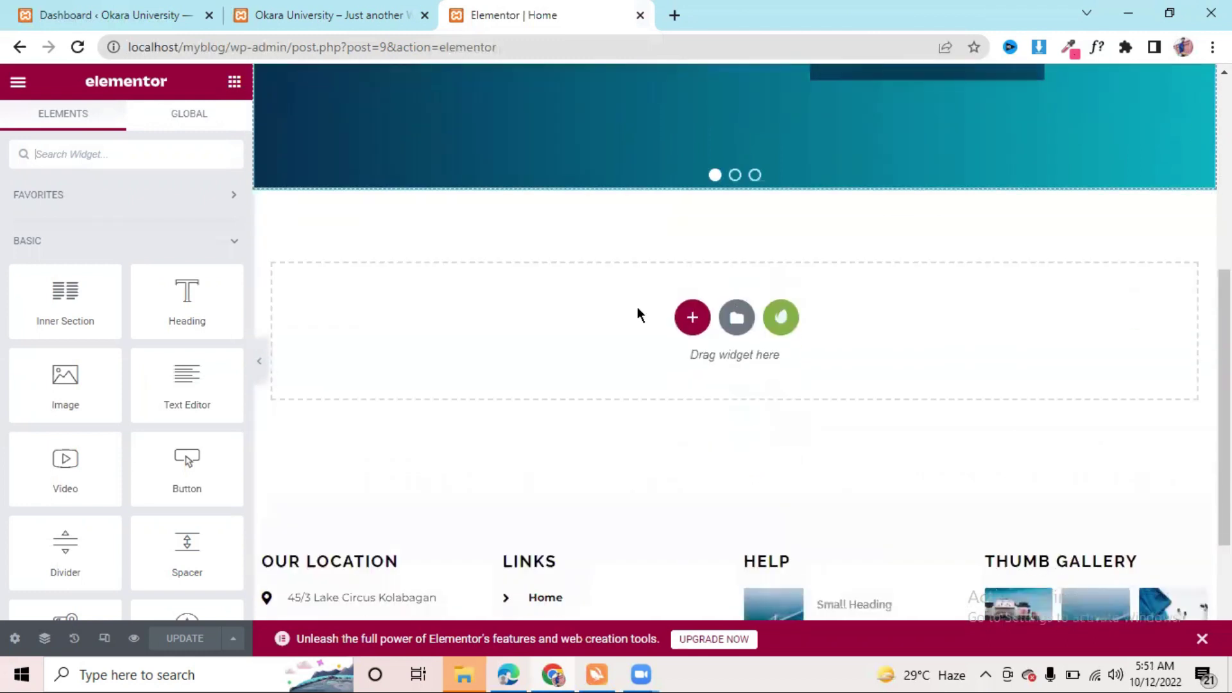
click(692, 318)
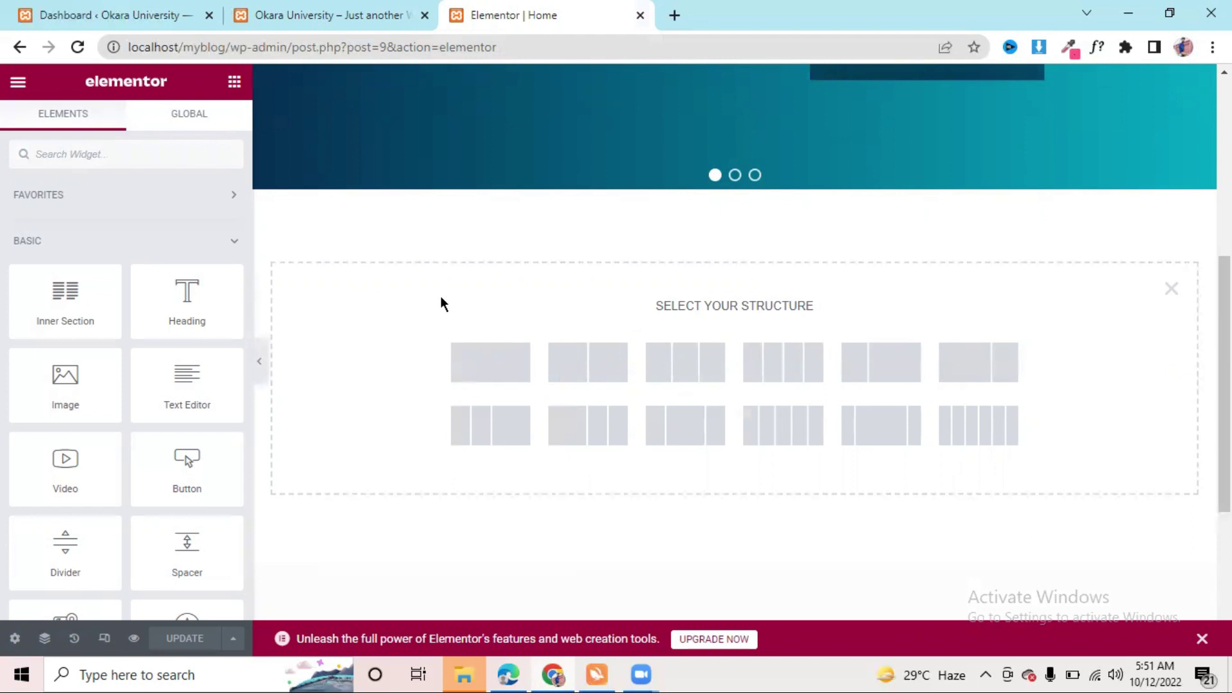
click(491, 362)
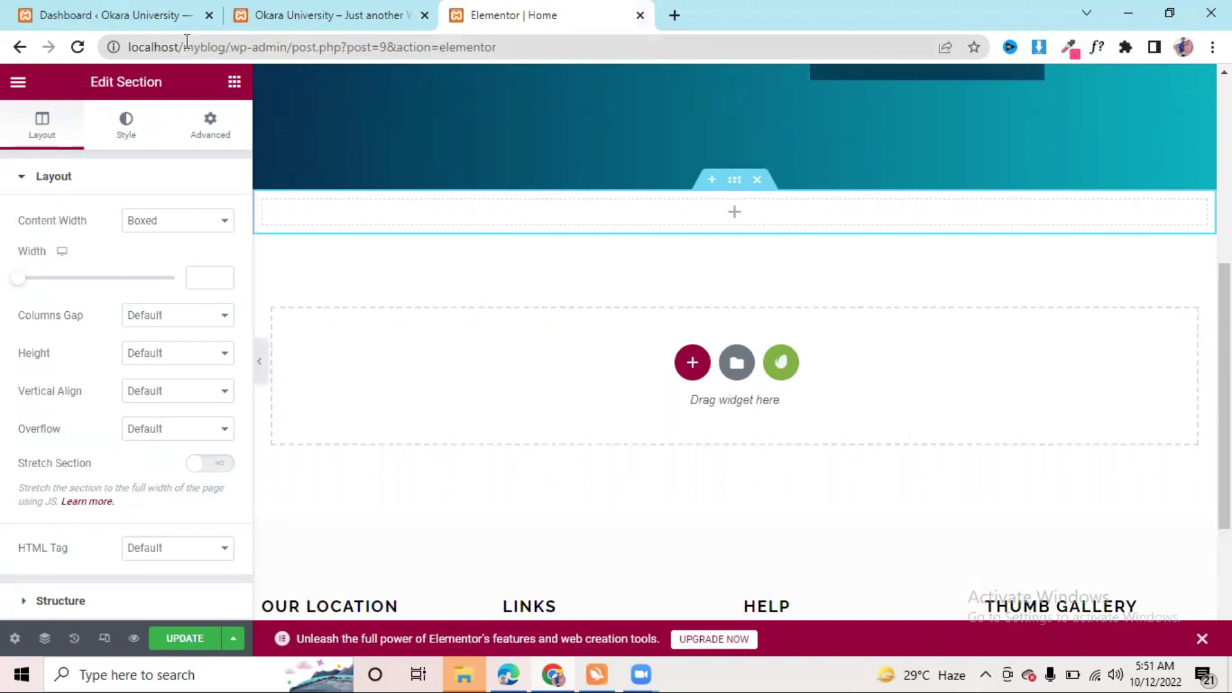
Step: Give the new single-column section a classic background in black (#000000)
click(126, 122)
click(151, 260)
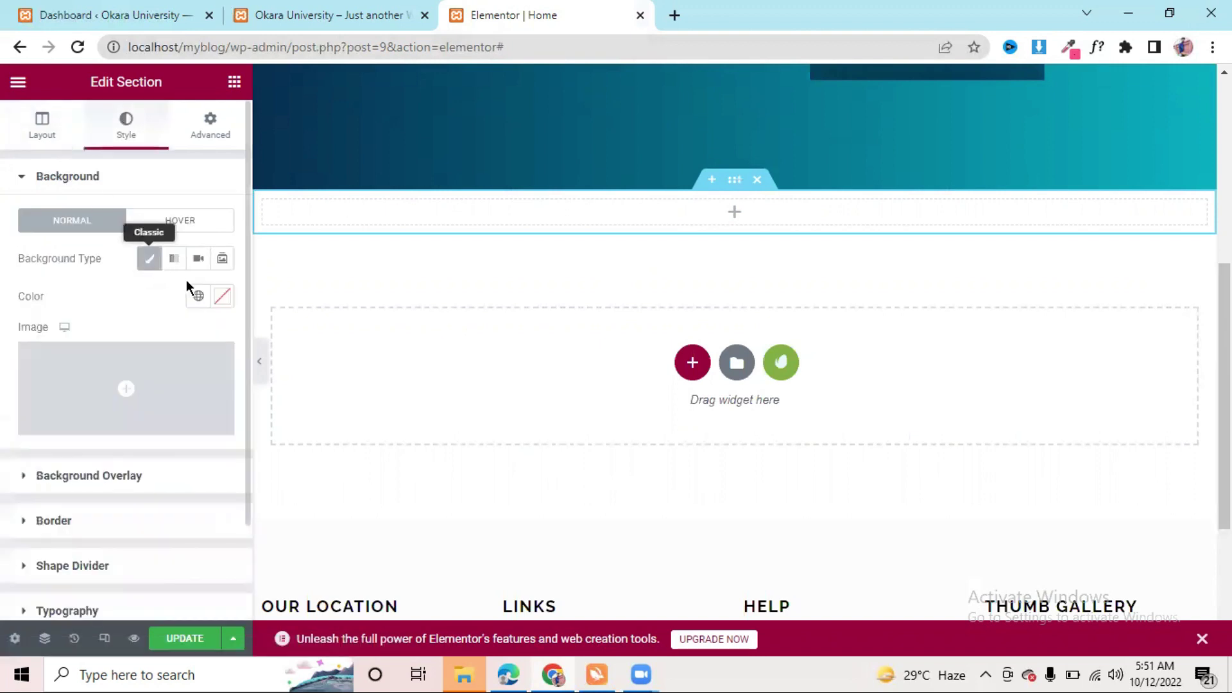
click(222, 295)
drag(219, 431, 23, 609)
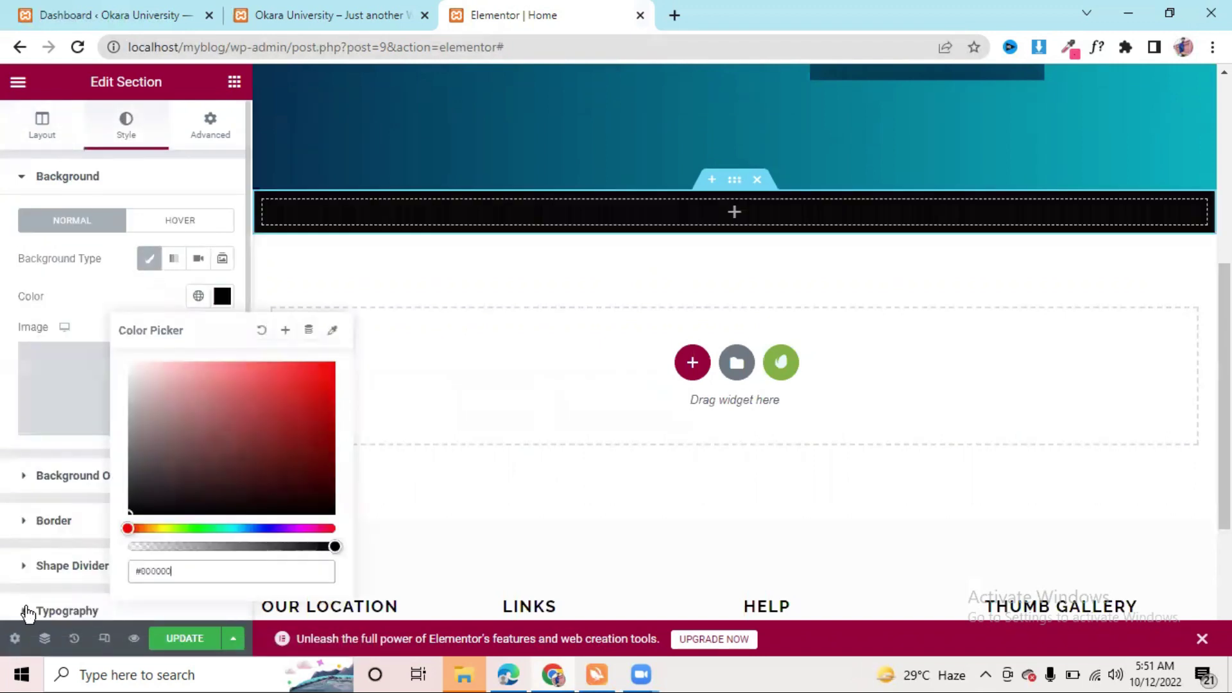
click(11, 479)
Step: Place a Heading widget in the black section and set its title to "Section 1"
click(234, 81)
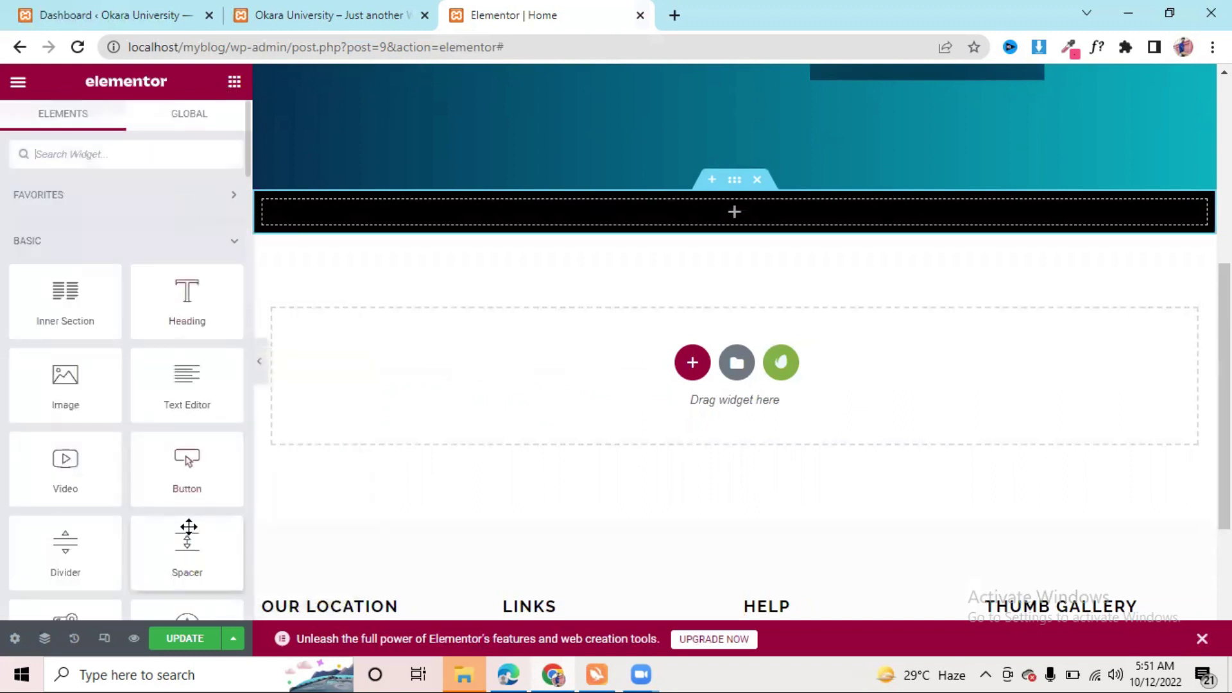
drag(185, 544, 170, 399)
drag(160, 316, 700, 251)
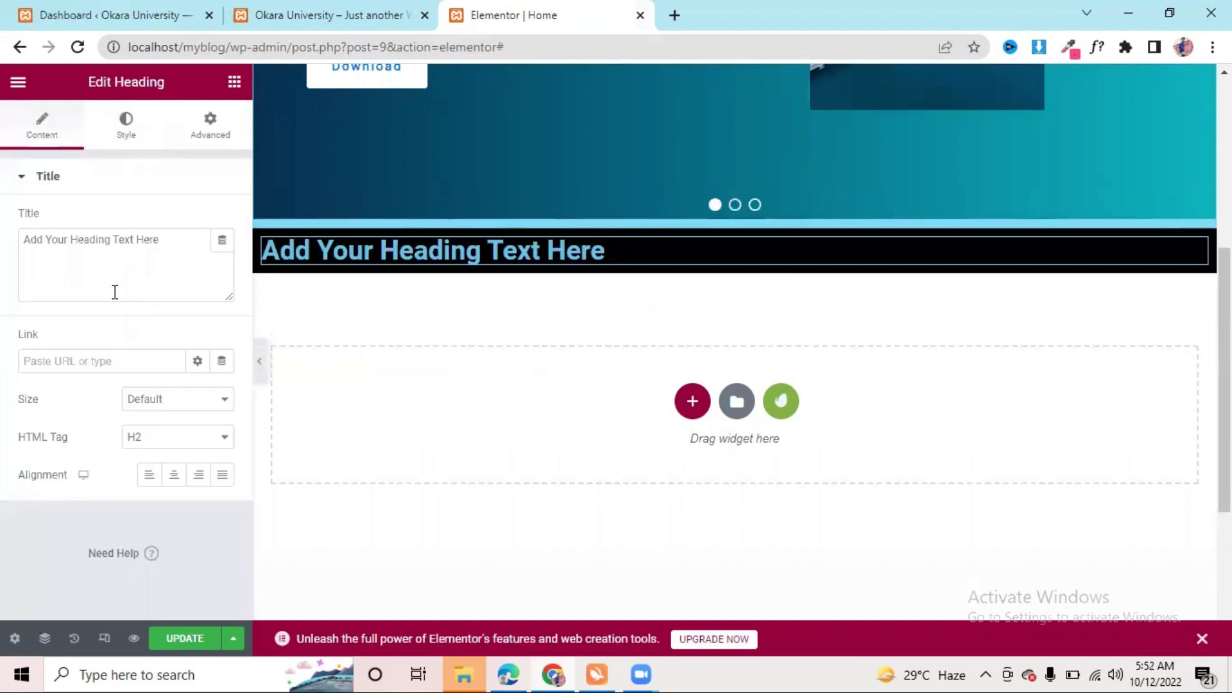
triple_click(116, 250)
key(BackSpace)
text(S)
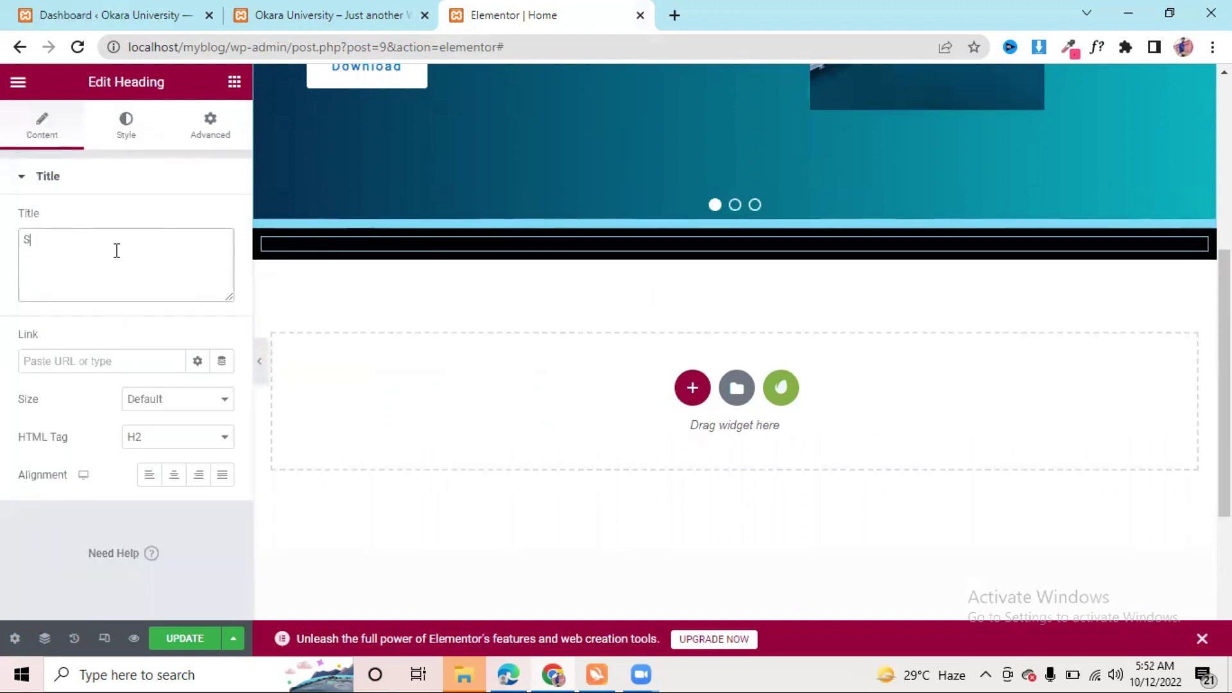
text(ection 1)
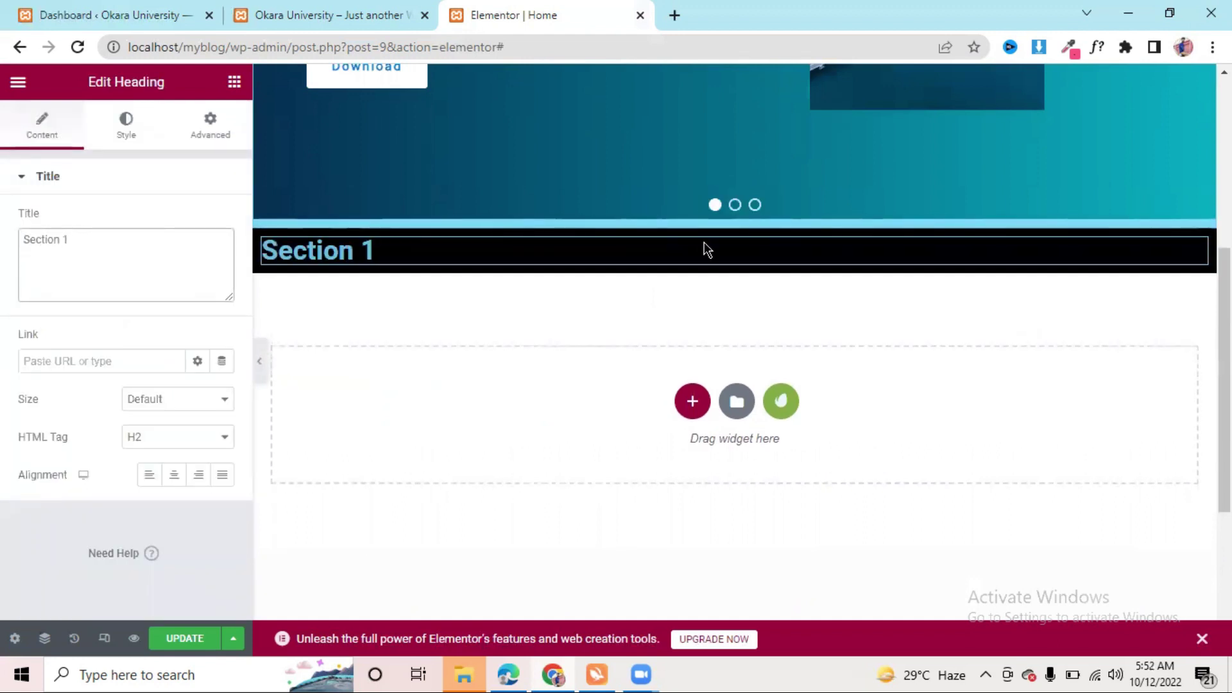
Step: Add a section with two equal columns below Section 1 and place a Heading titled "section 2" in its left column
click(692, 401)
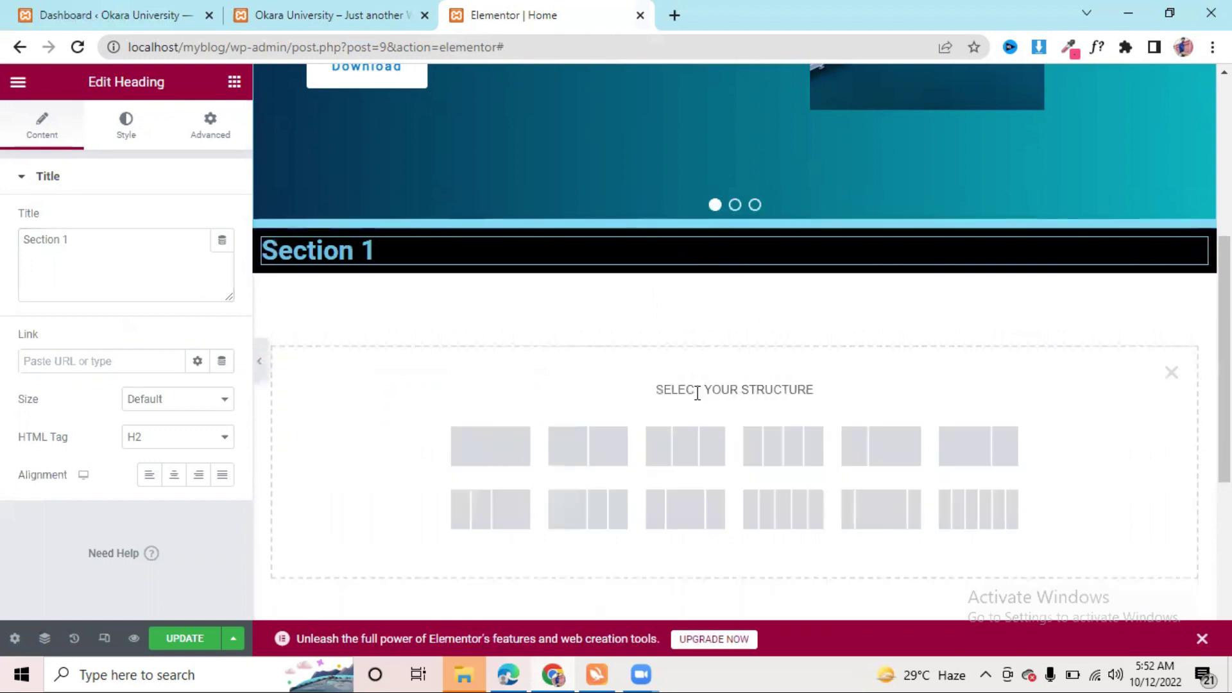
click(567, 445)
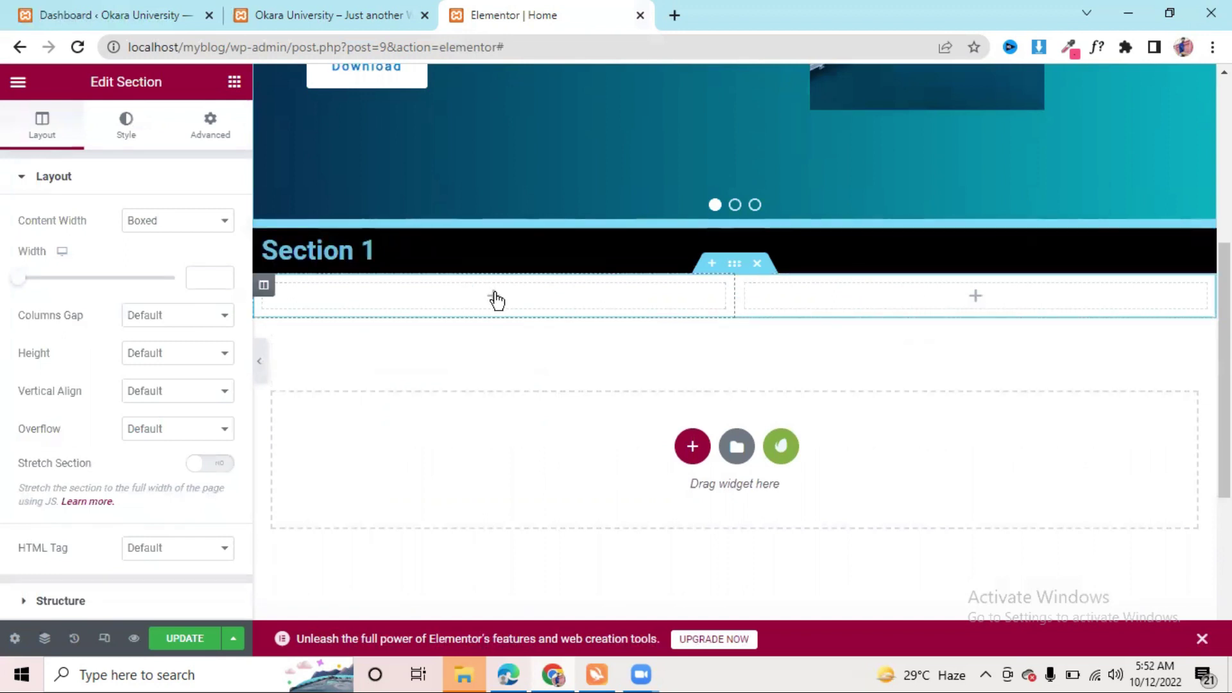
click(494, 296)
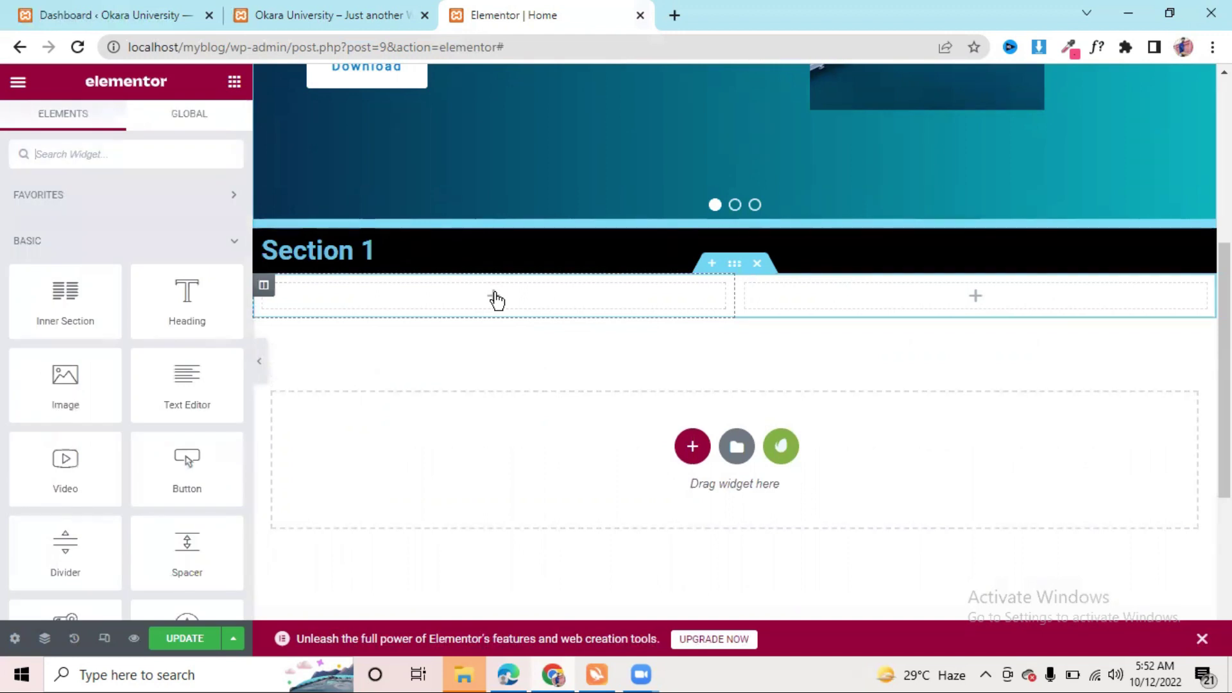
mouse_move(733, 230)
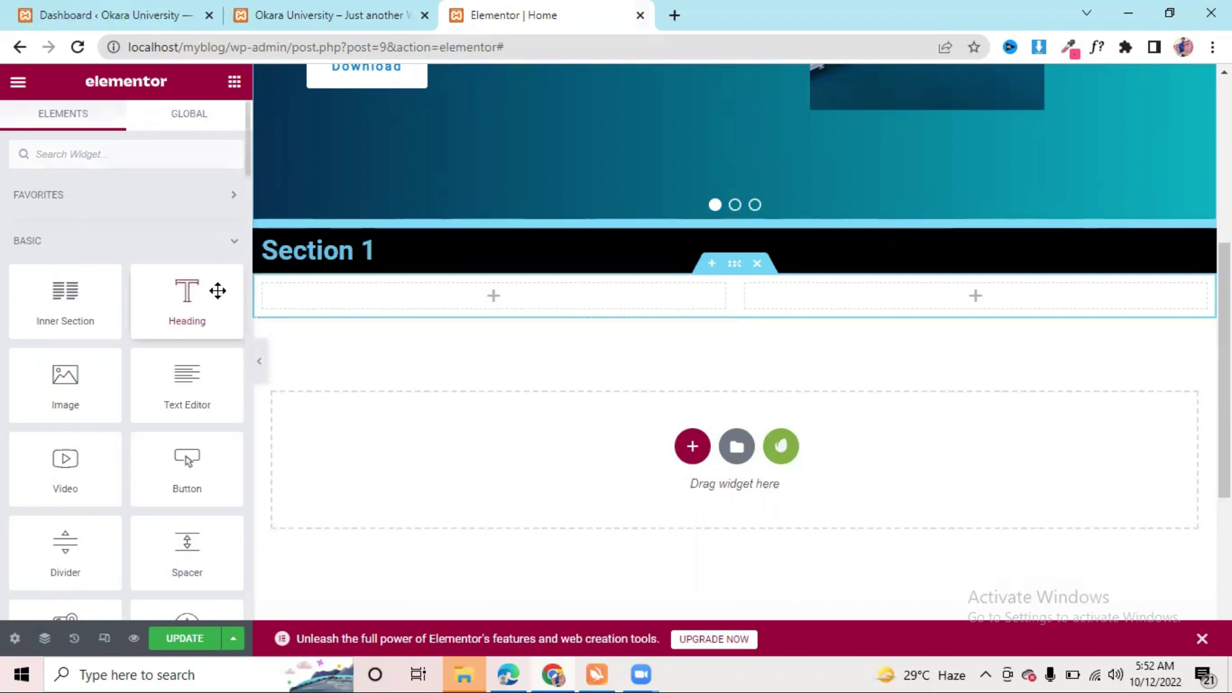
drag(187, 291, 301, 285)
drag(183, 294, 475, 286)
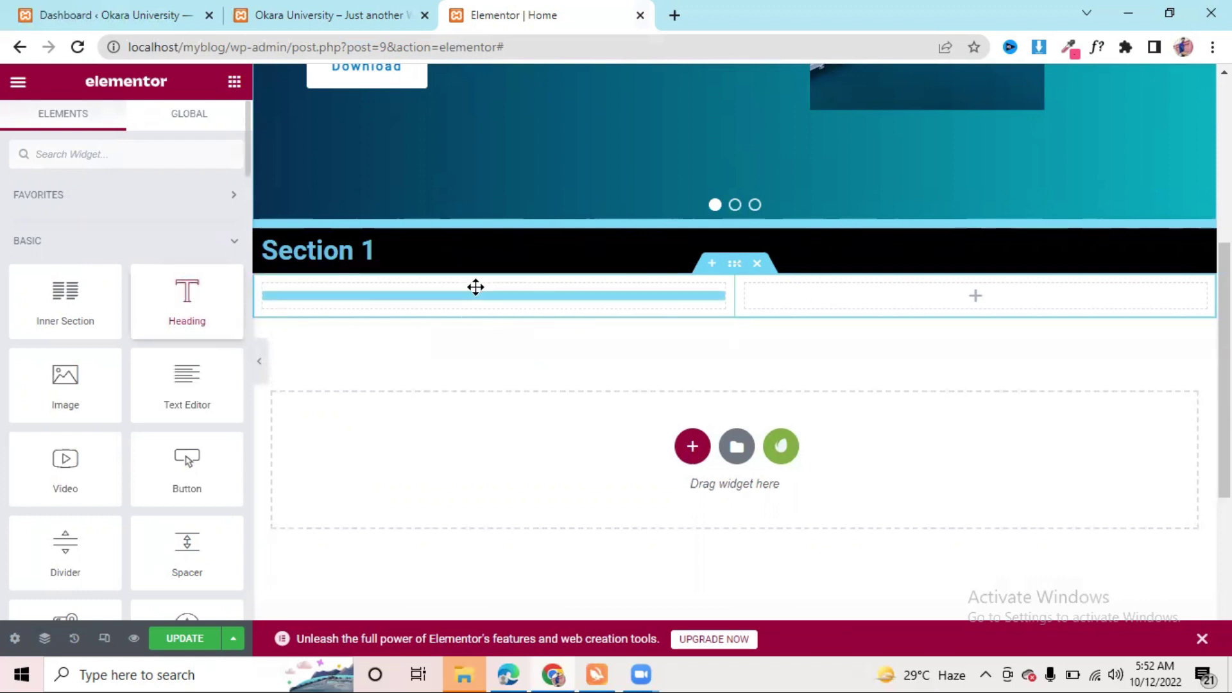
triple_click(174, 241)
key(BackSpace)
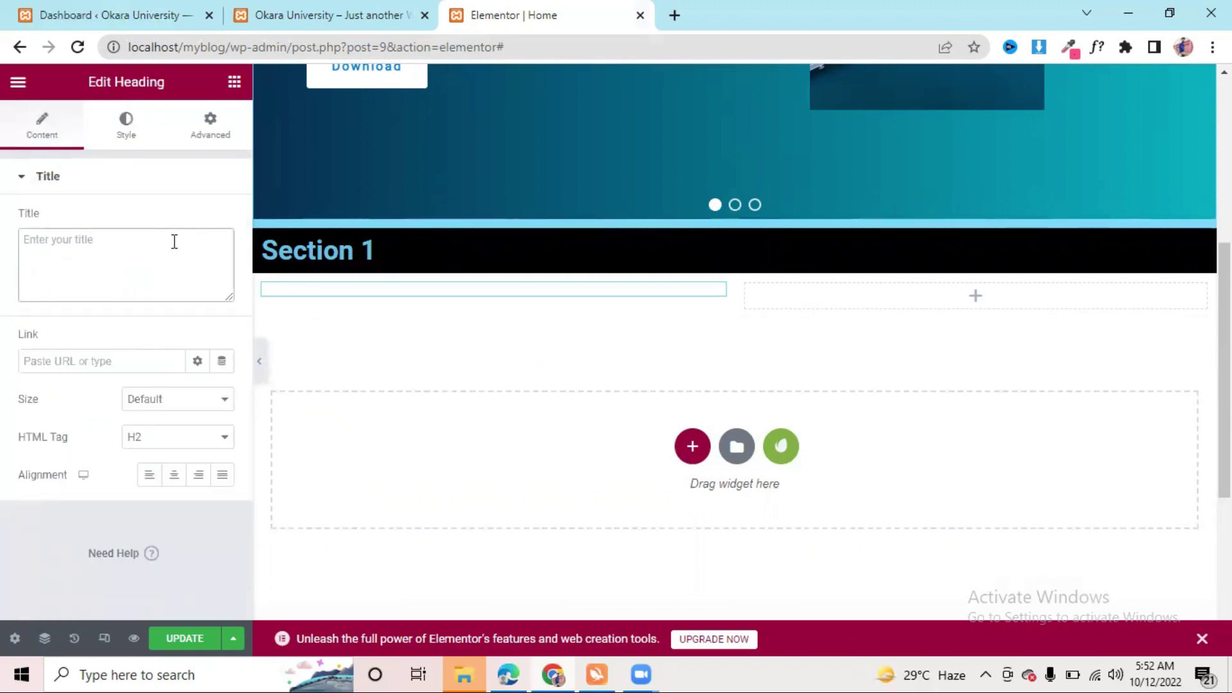
text(section 2)
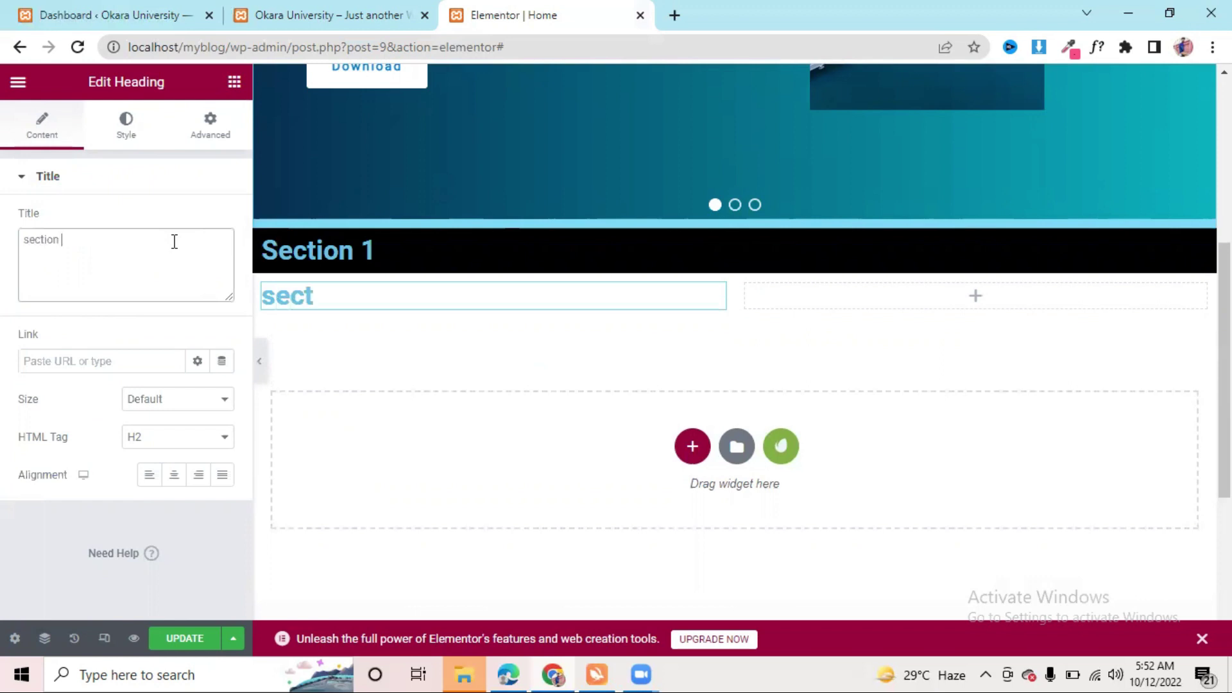
Step: Place a Heading widget in the right column of the two-column section and title it "section 2"
click(234, 82)
drag(192, 297, 853, 299)
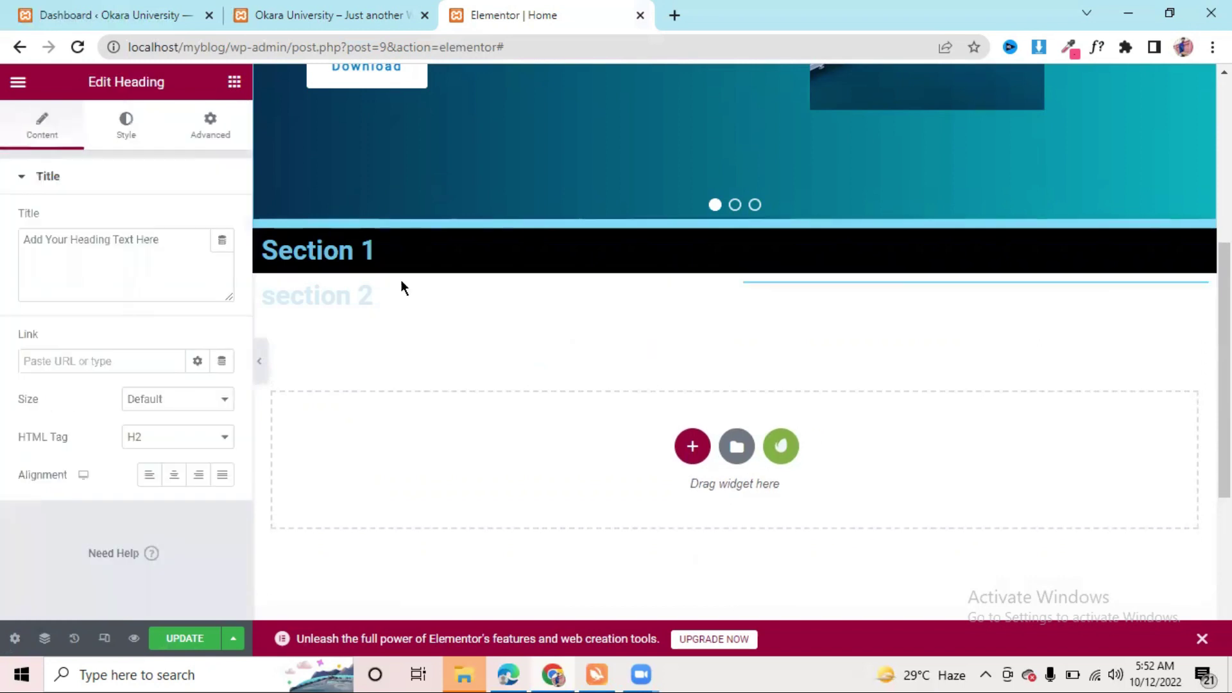
triple_click(145, 267)
key(BackSpace)
text(sc)
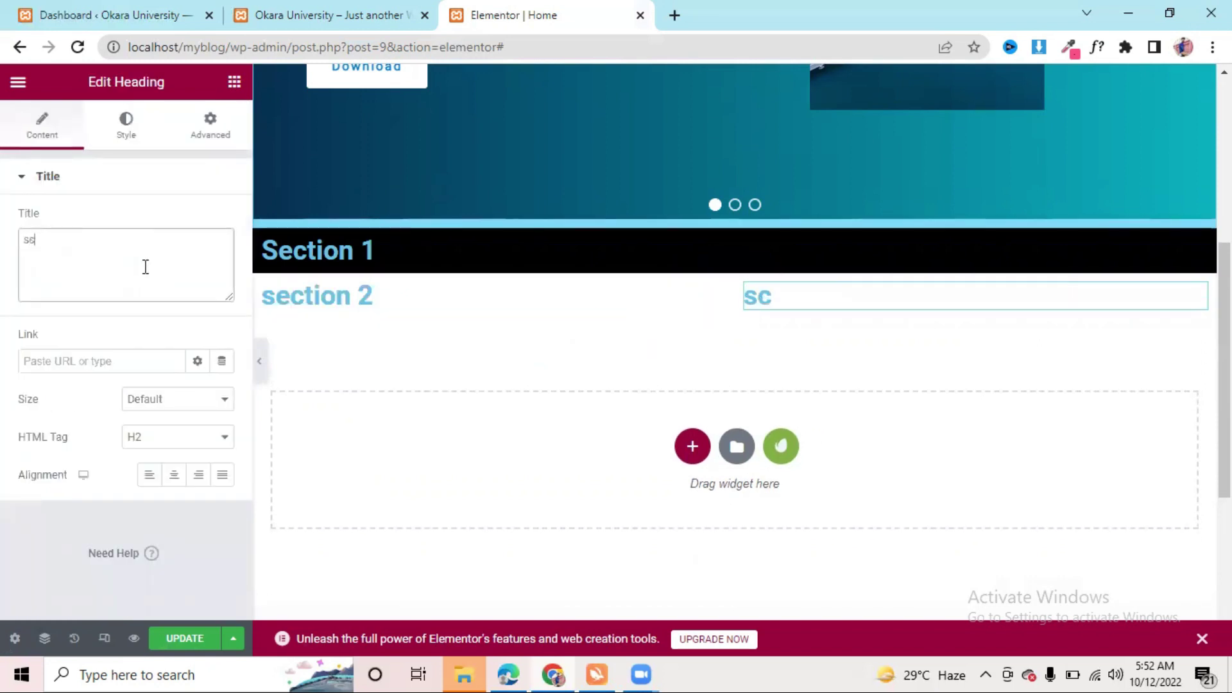
key(BackSpace)
text(e)
text(no 2)
key(BackSpace)
key(BackSpace)
key(BackSpace)
text(on)
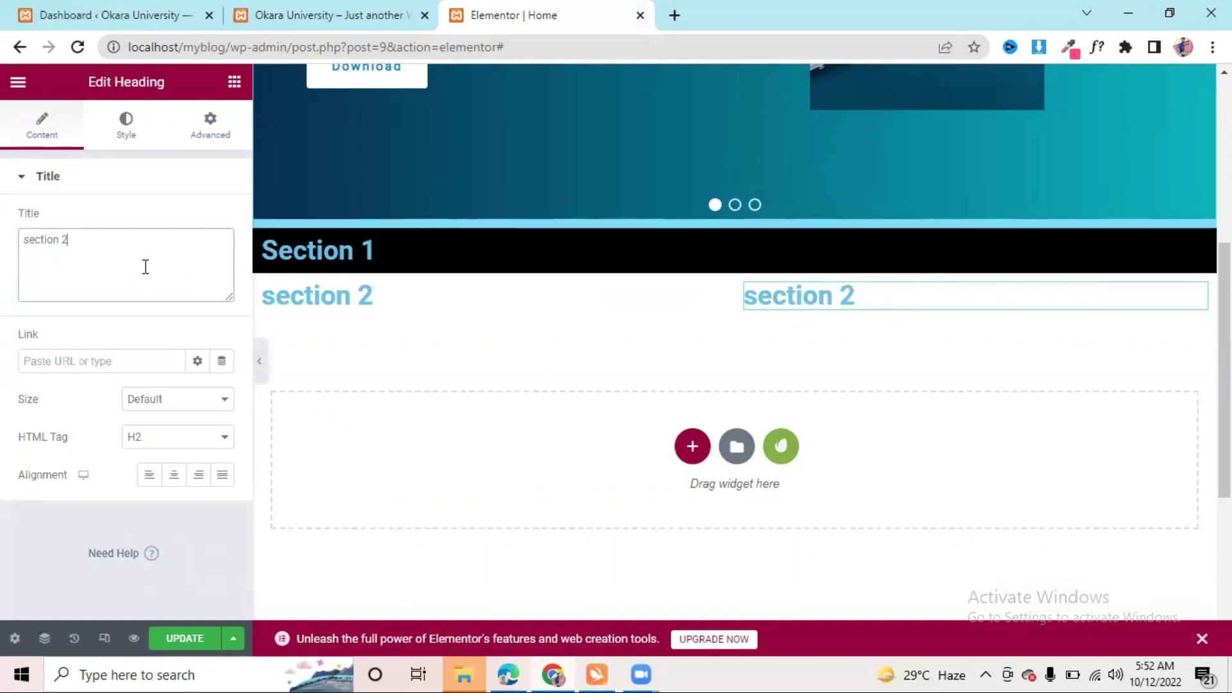
Step: Give the two-column section containing the "section 2" headings a classic background in red (#EA0707)
mouse_move(723, 290)
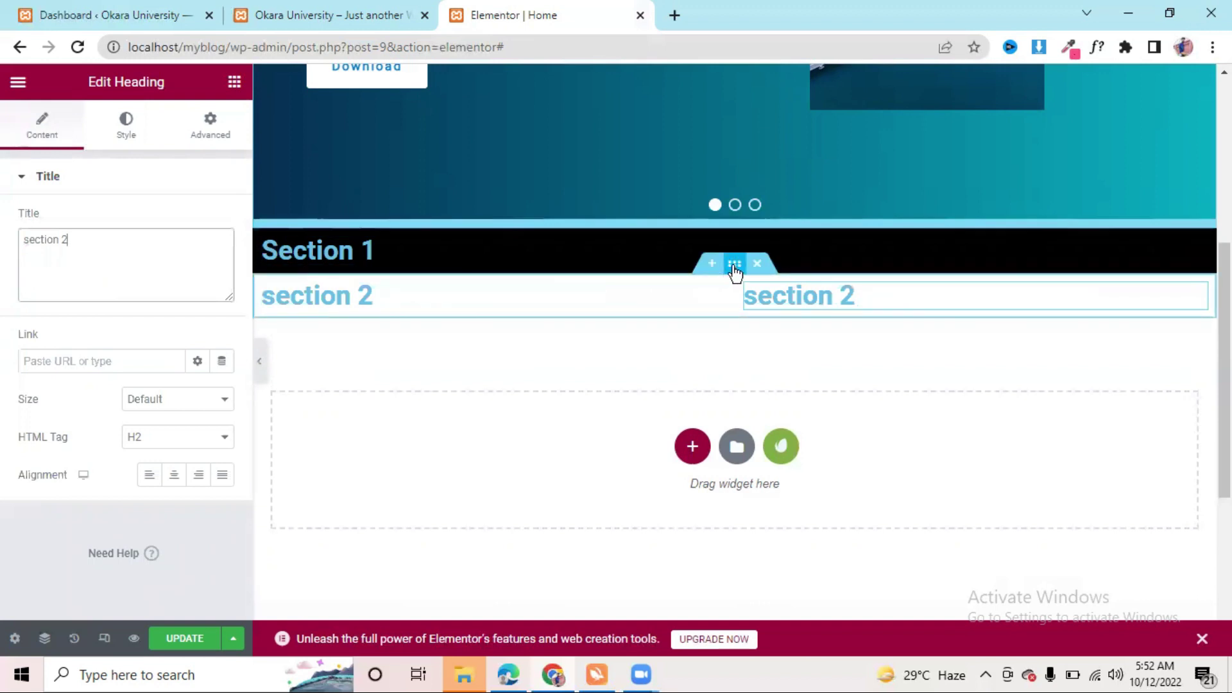
click(734, 268)
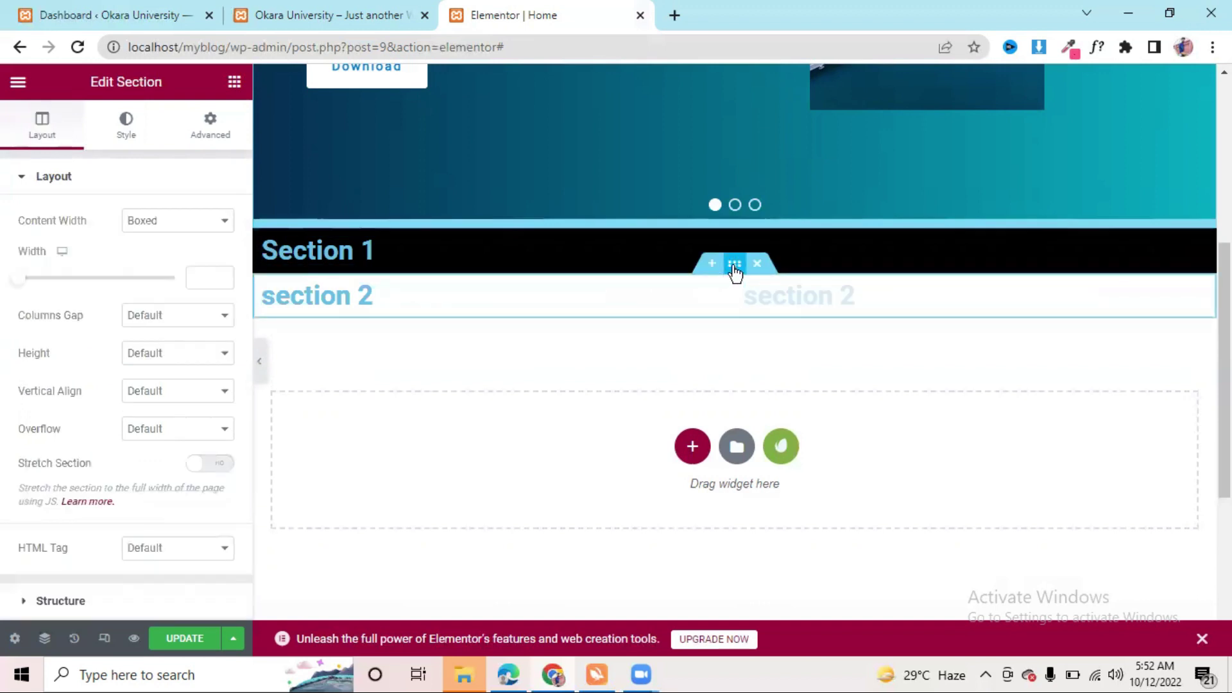
click(128, 125)
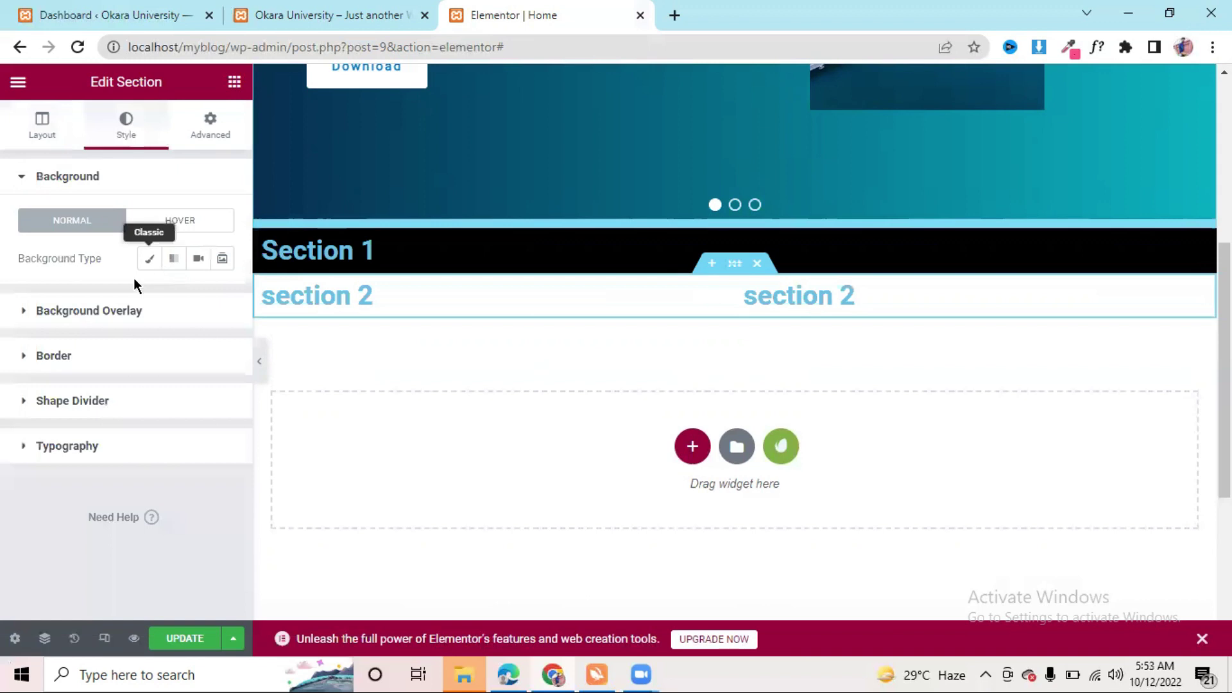
click(148, 258)
click(222, 296)
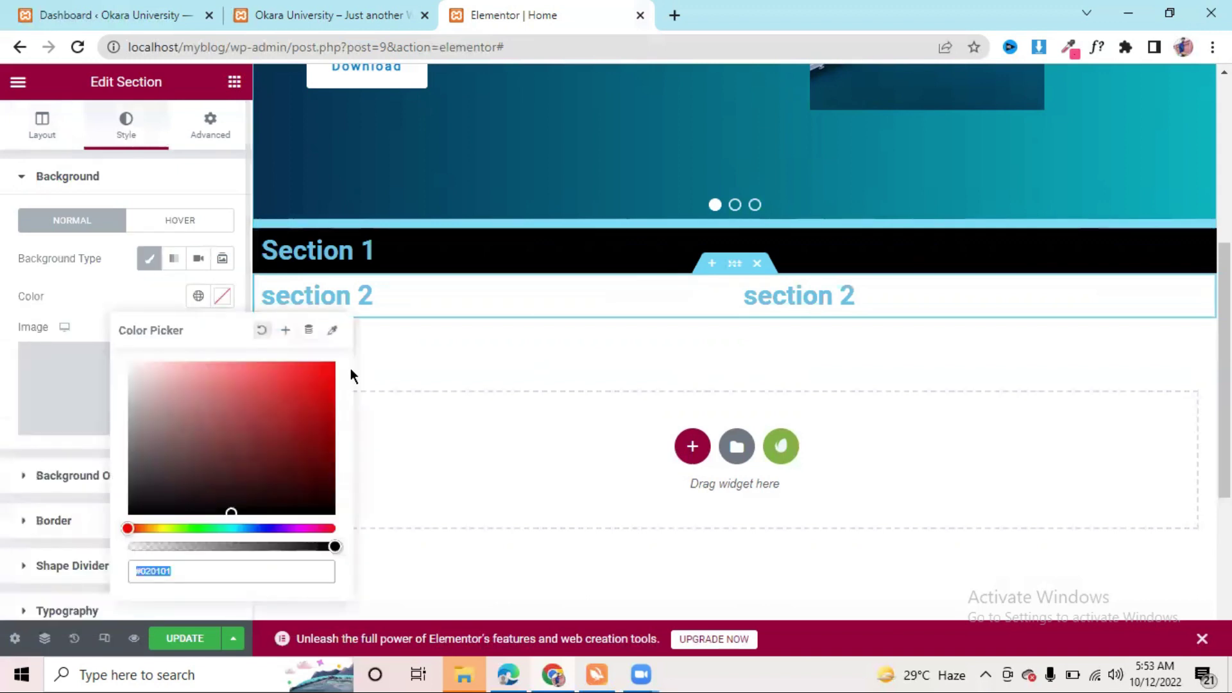
click(329, 375)
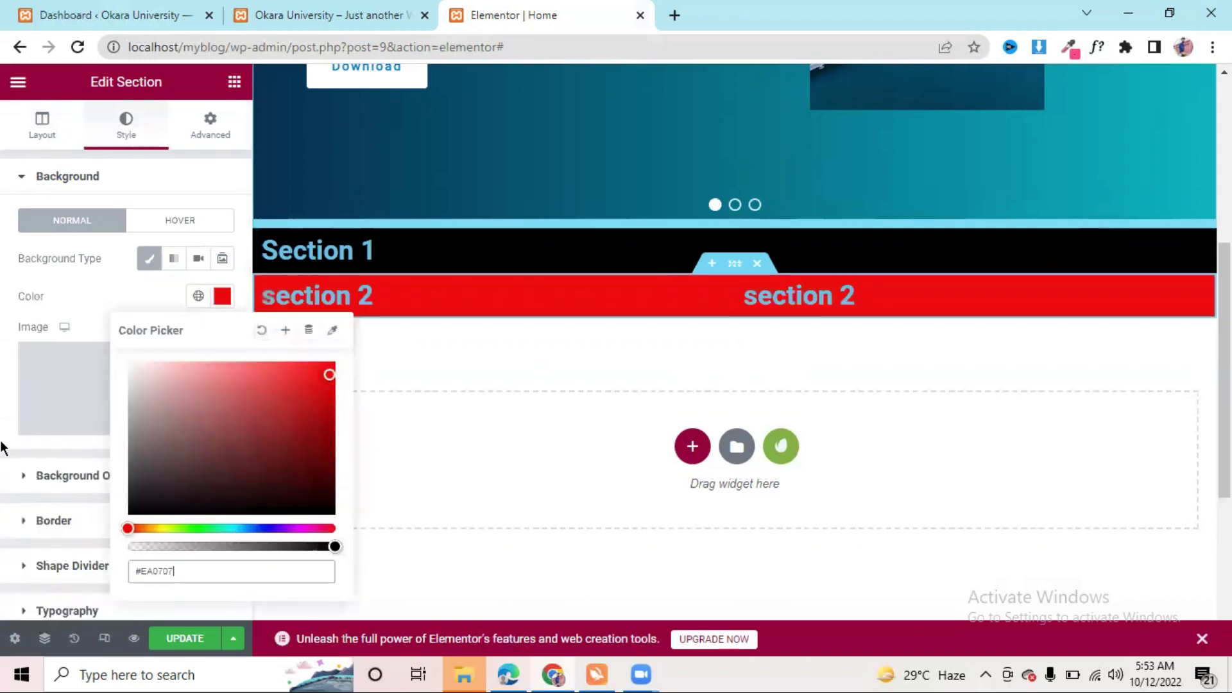
key(Escape)
Step: Preview the page with the editing panel hidden to check the Section 1 and section 2 rows, and return to editing
key(ctrl+p)
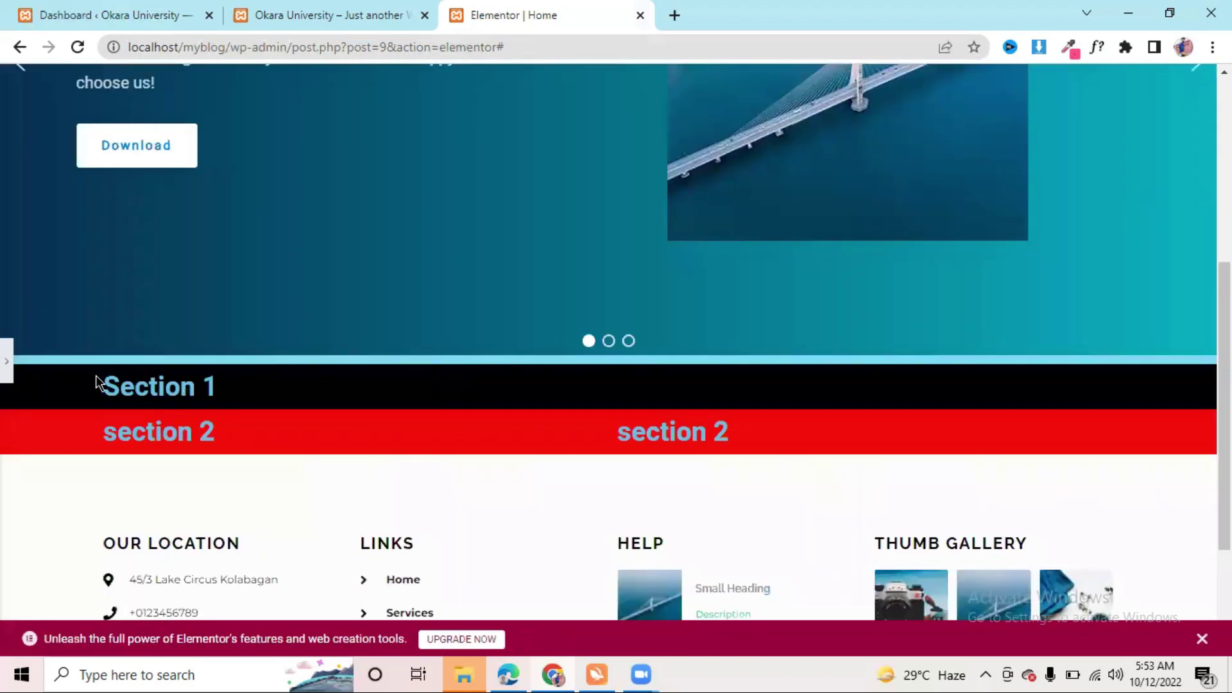
triple_click(224, 386)
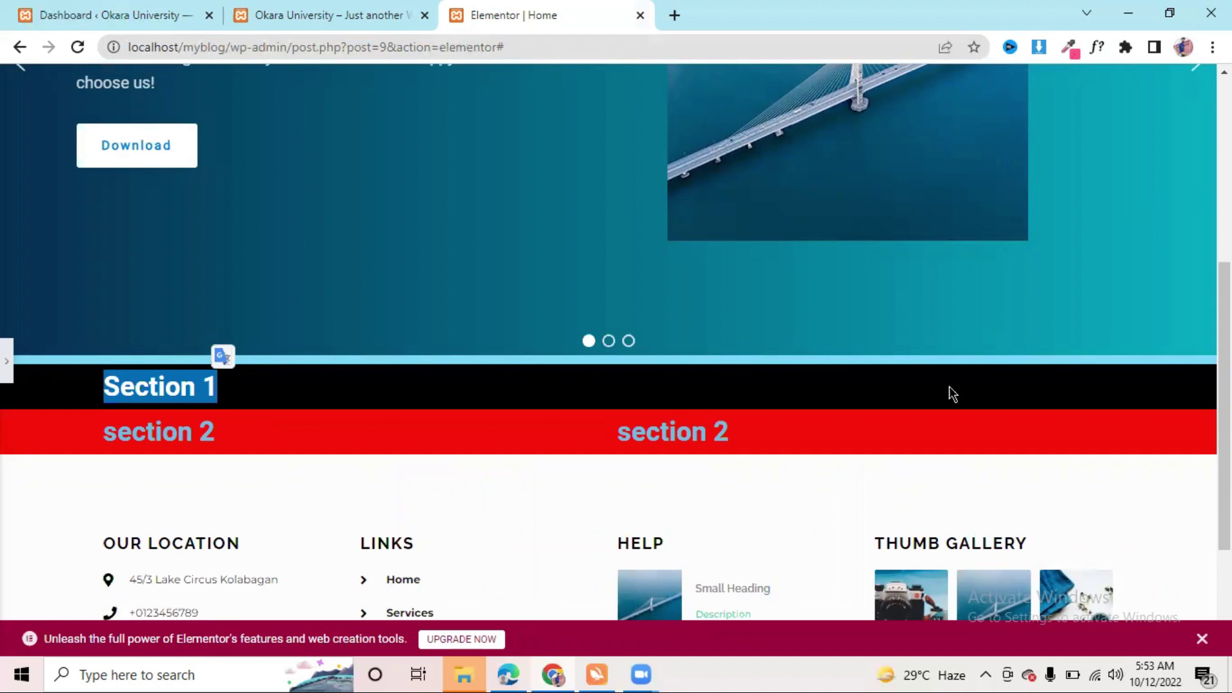
drag(99, 438, 744, 449)
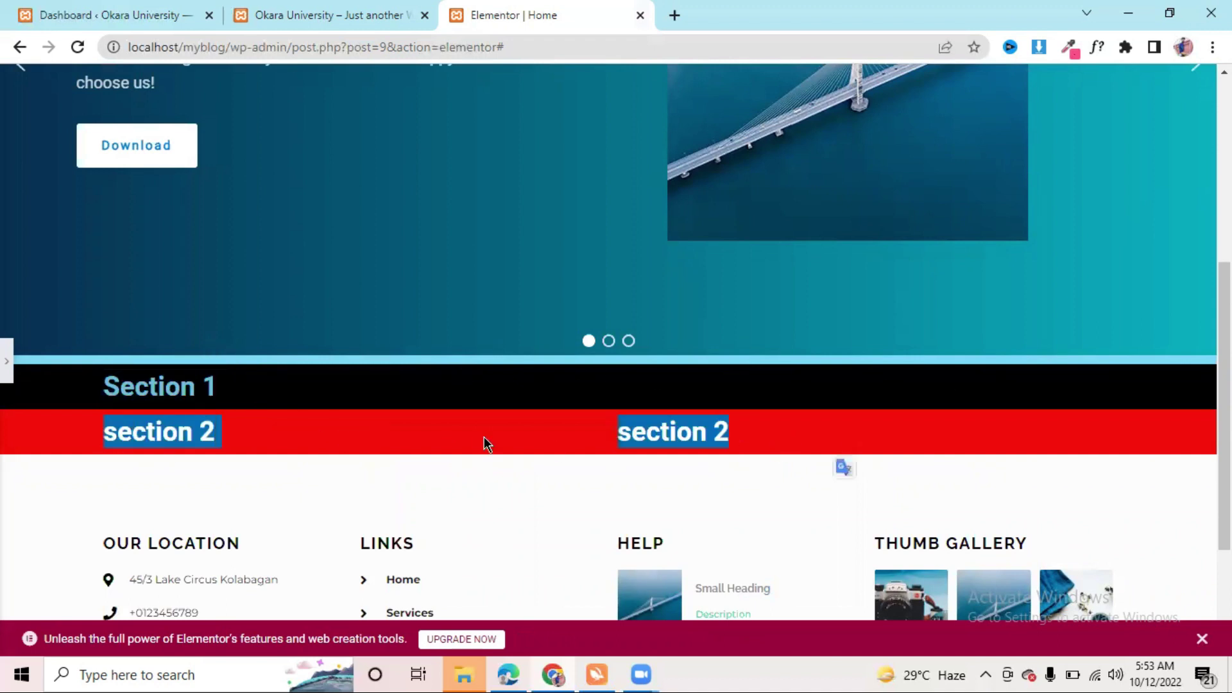
click(11, 366)
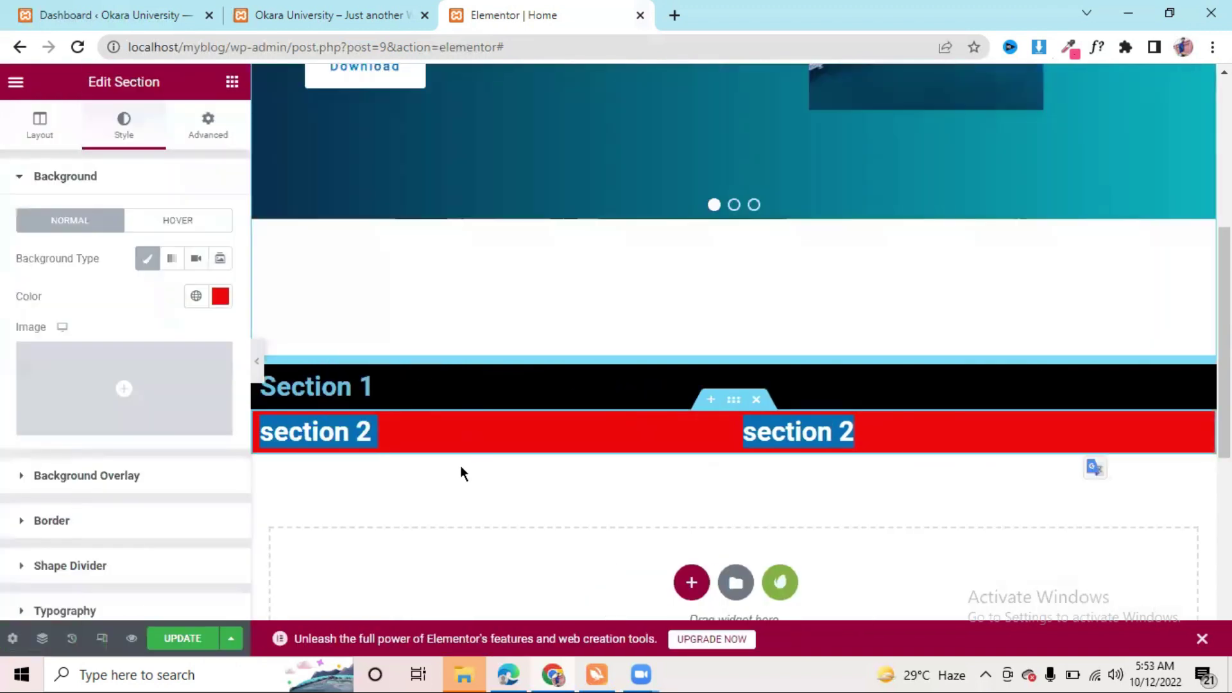
Step: Add a single-column section below the red section and place an Inner Section widget inside it
scroll(430, 385, down, 2)
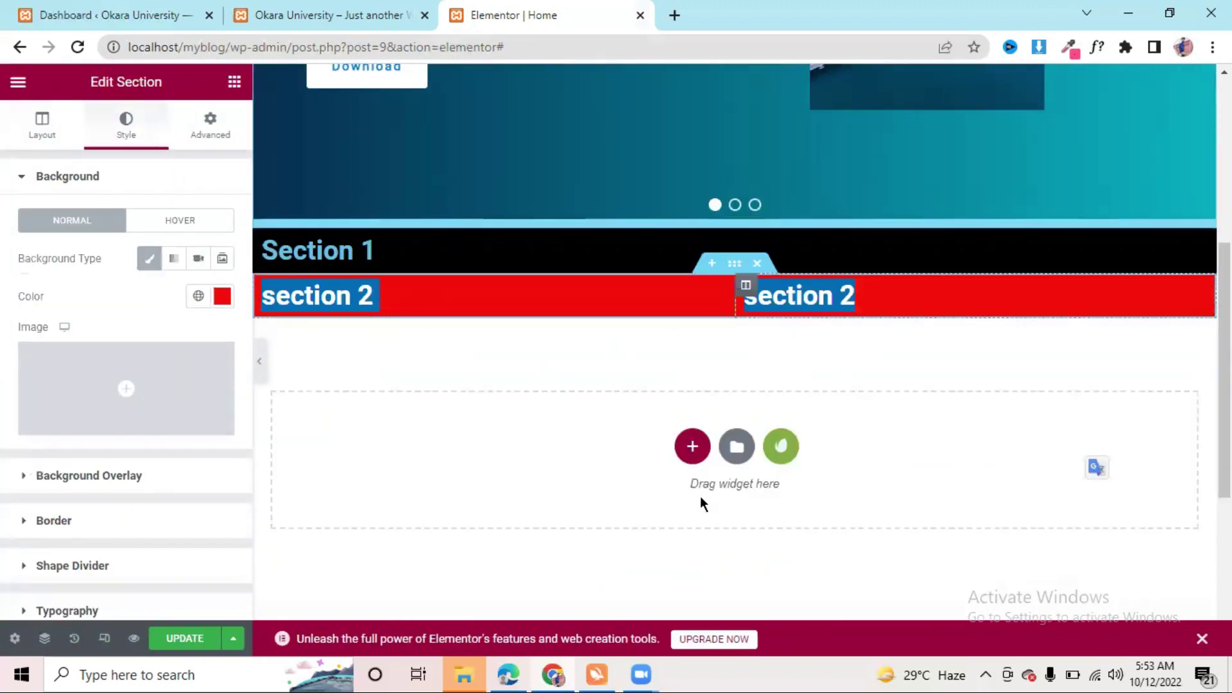
click(692, 446)
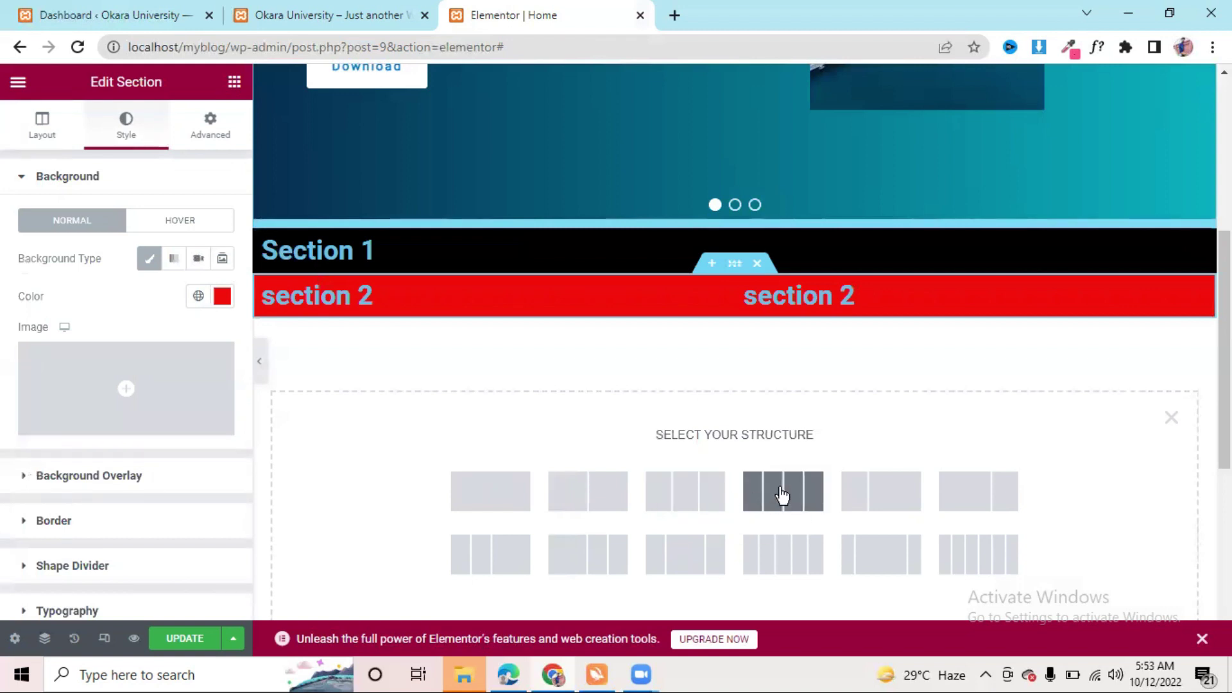
click(234, 82)
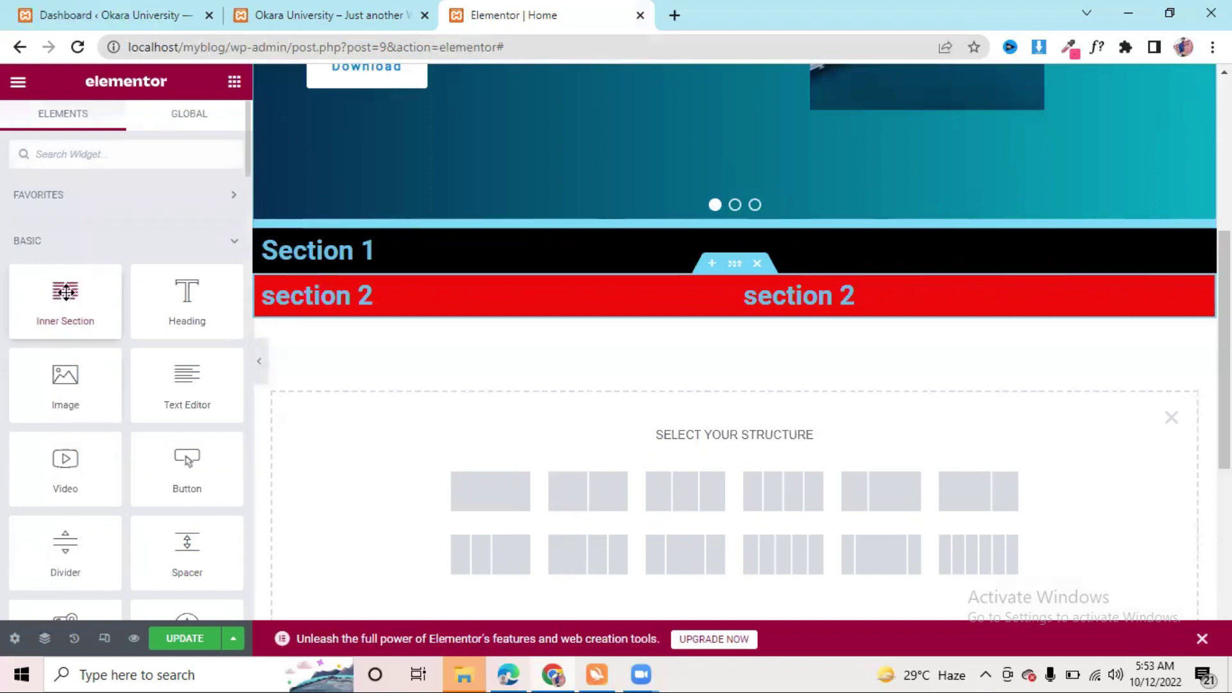
click(499, 494)
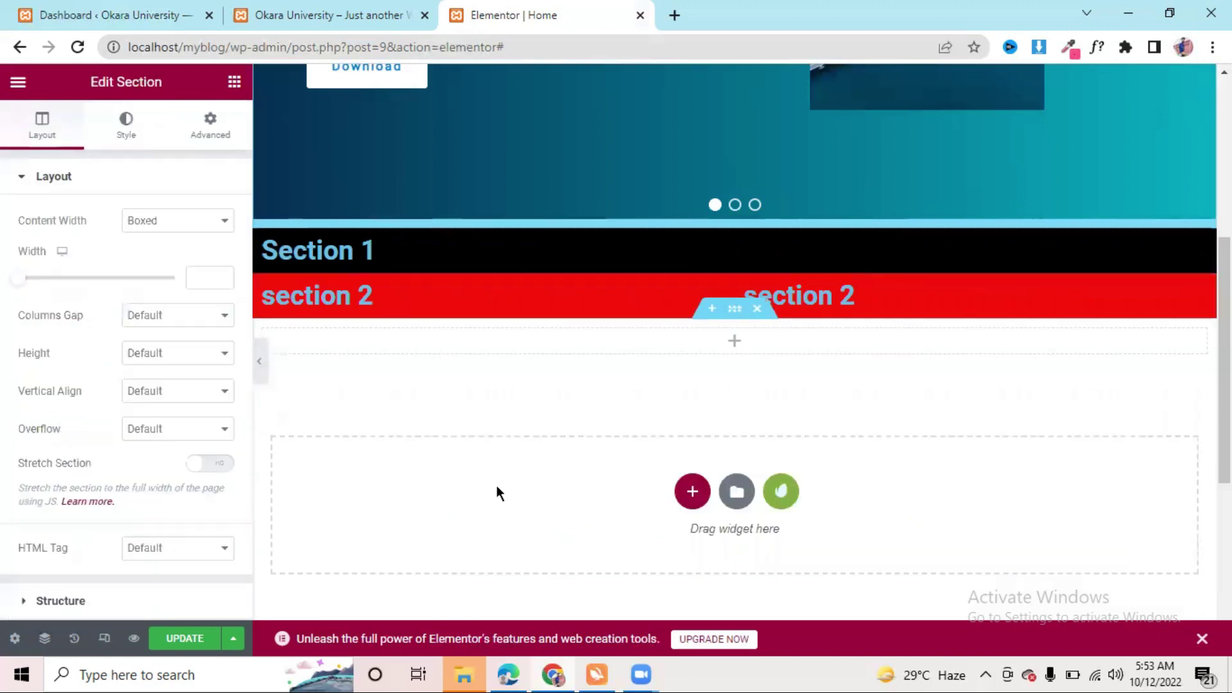
click(733, 345)
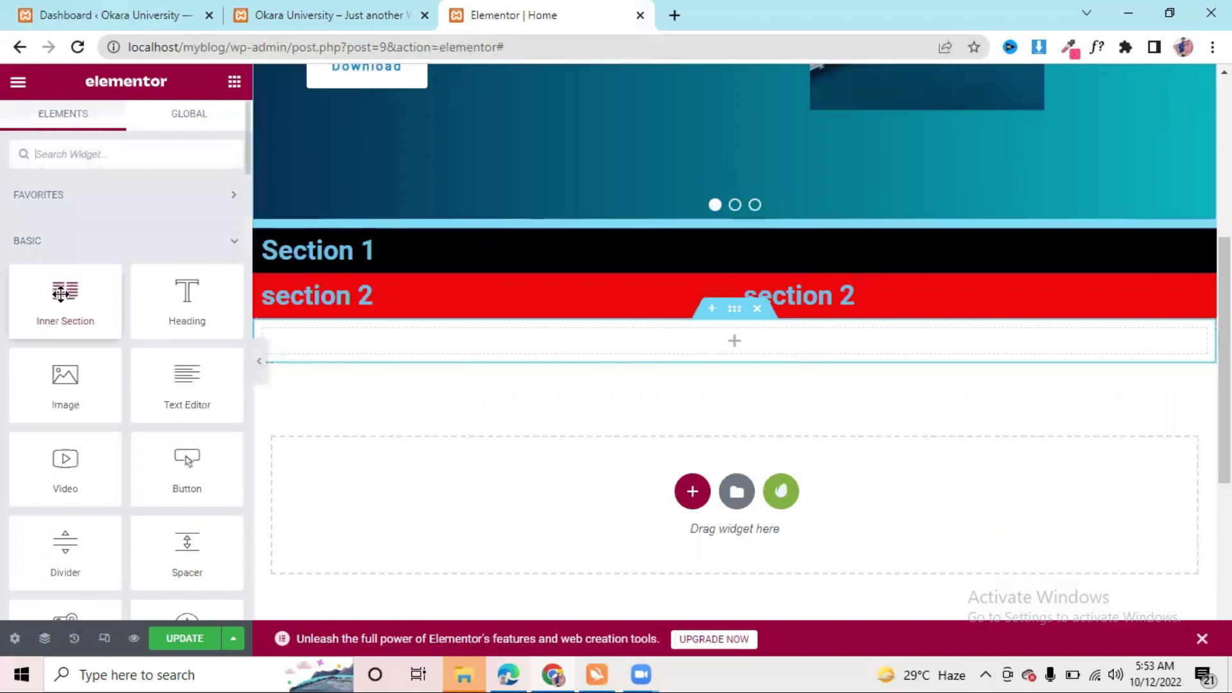
drag(57, 291, 714, 338)
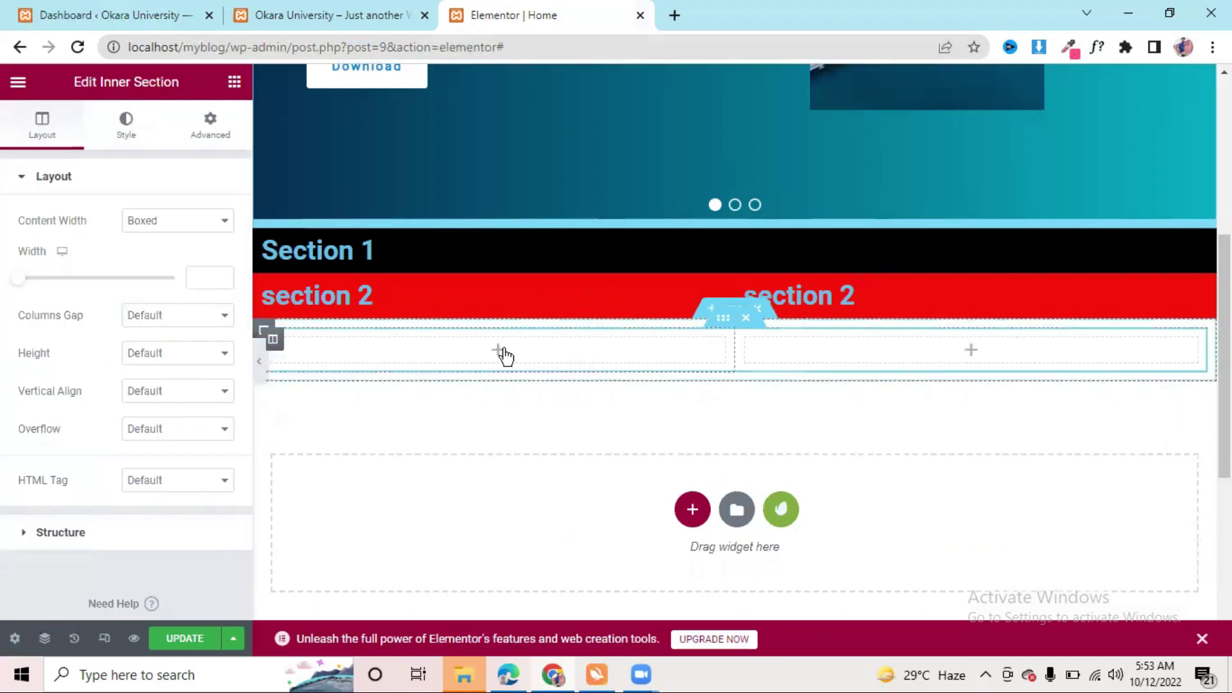
Step: Duplicate the last column of the inner section three times to make five equal columns
click(499, 351)
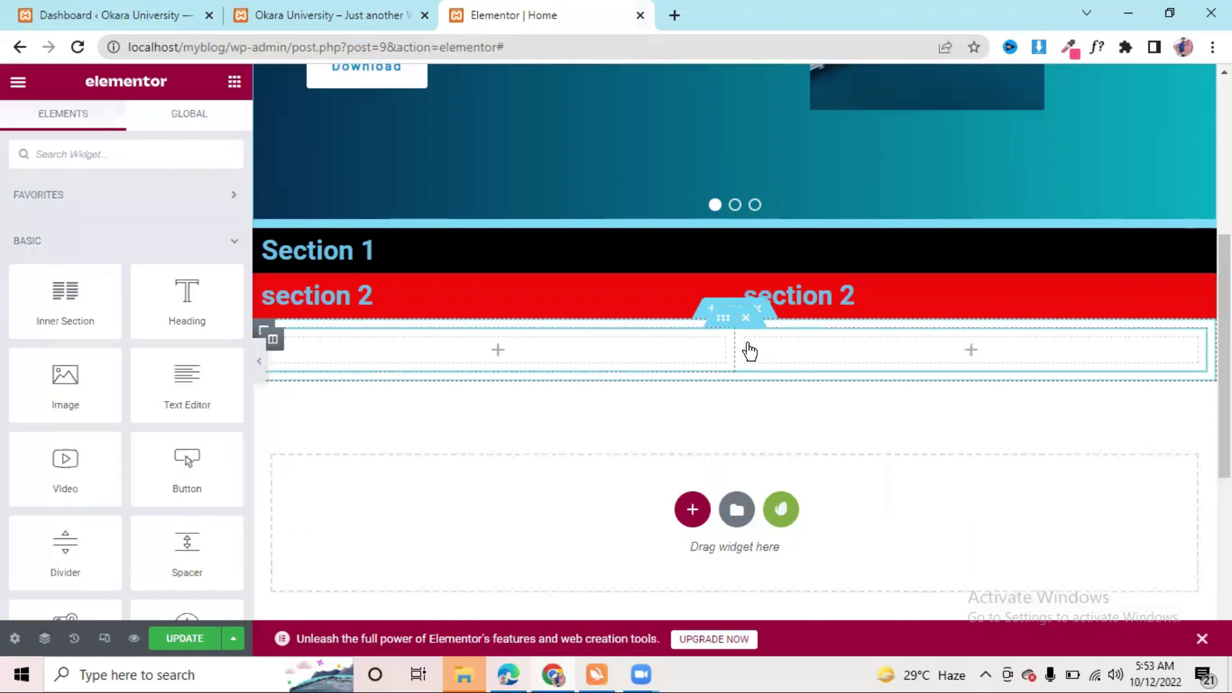
right_click(747, 341)
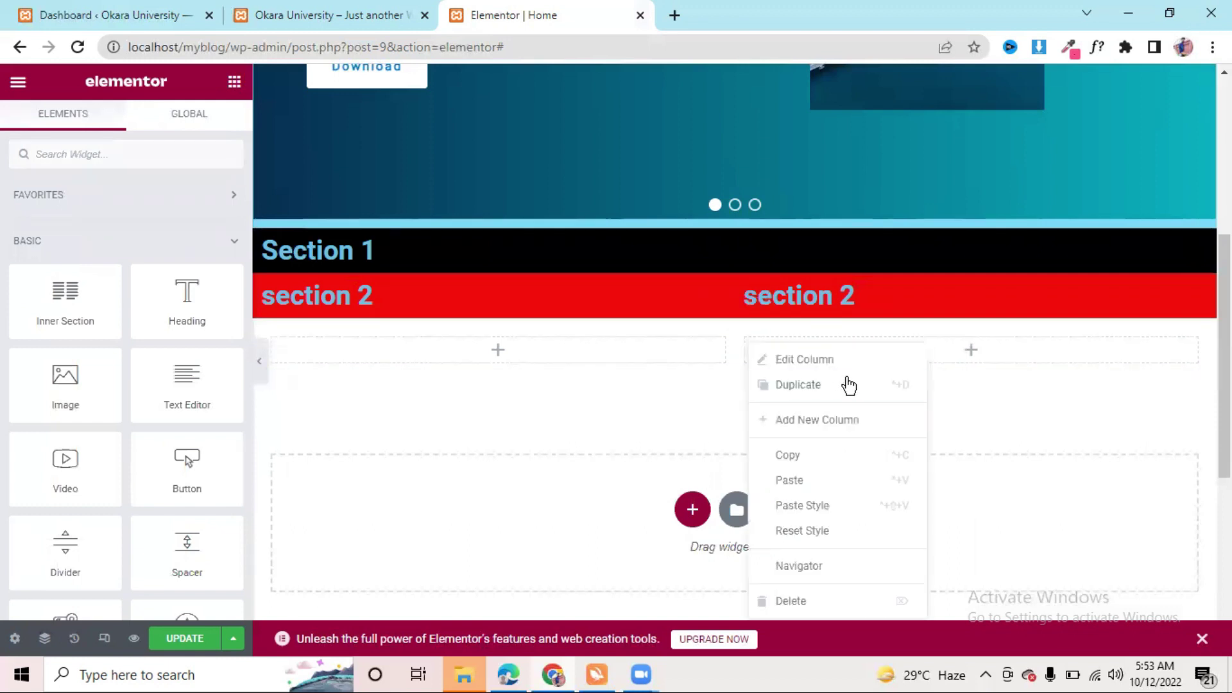
click(911, 385)
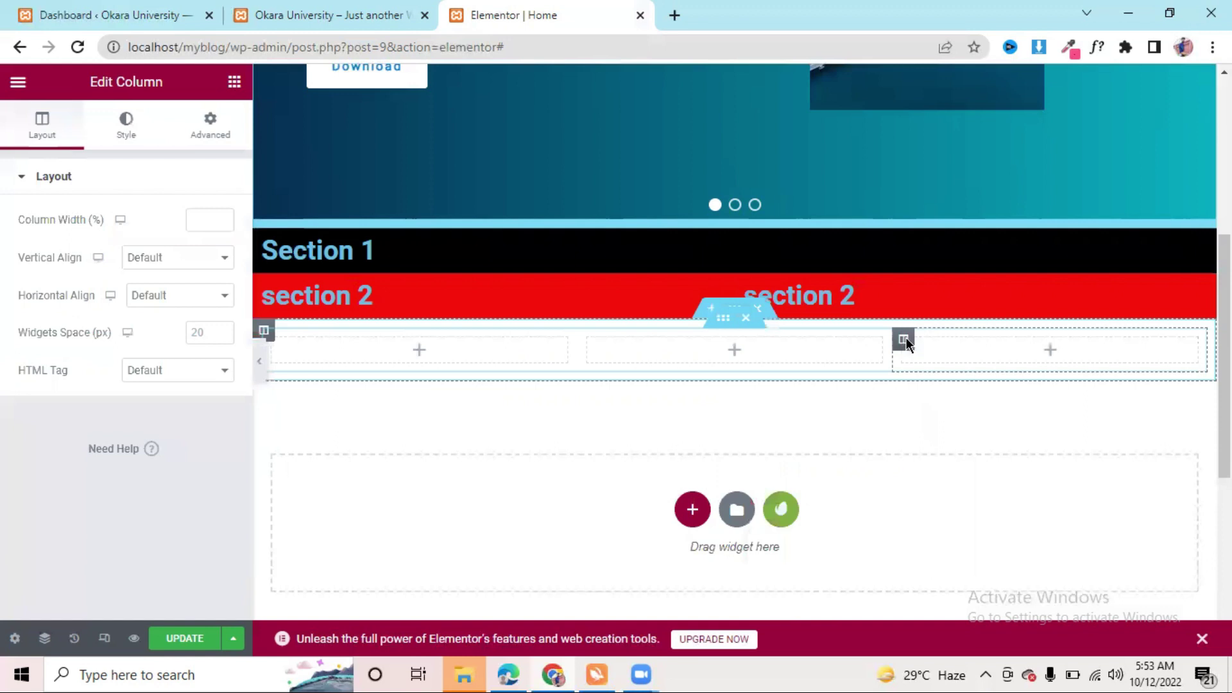
right_click(906, 342)
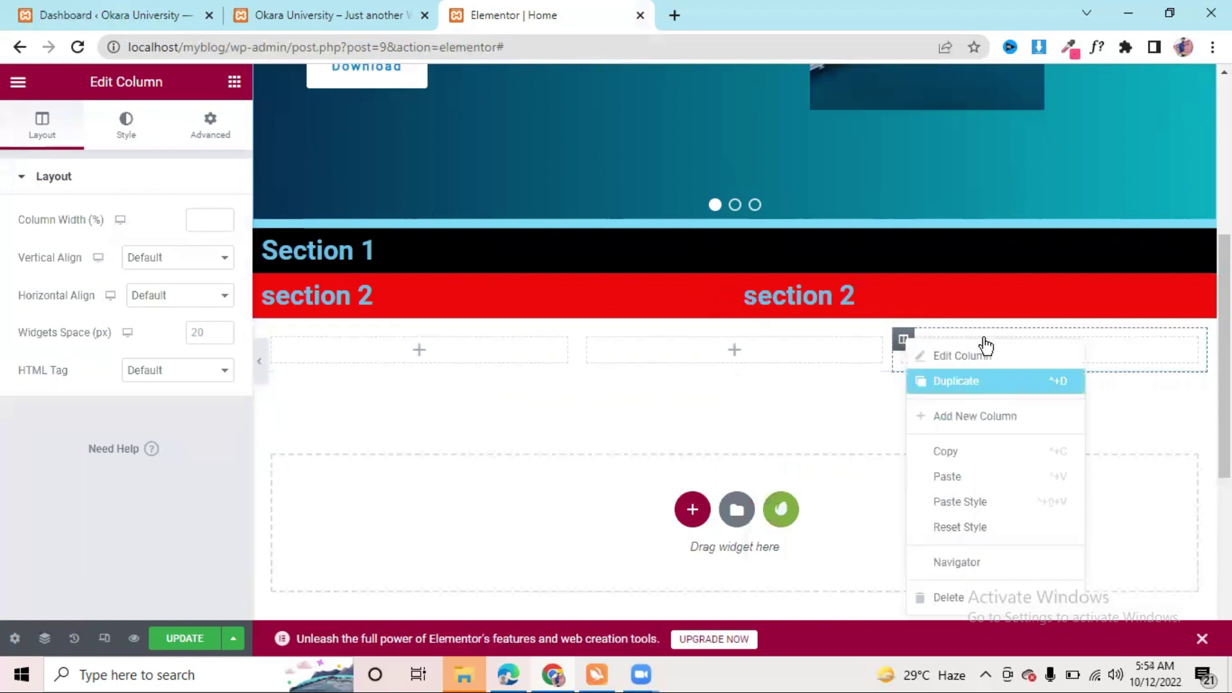
click(956, 381)
right_click(983, 340)
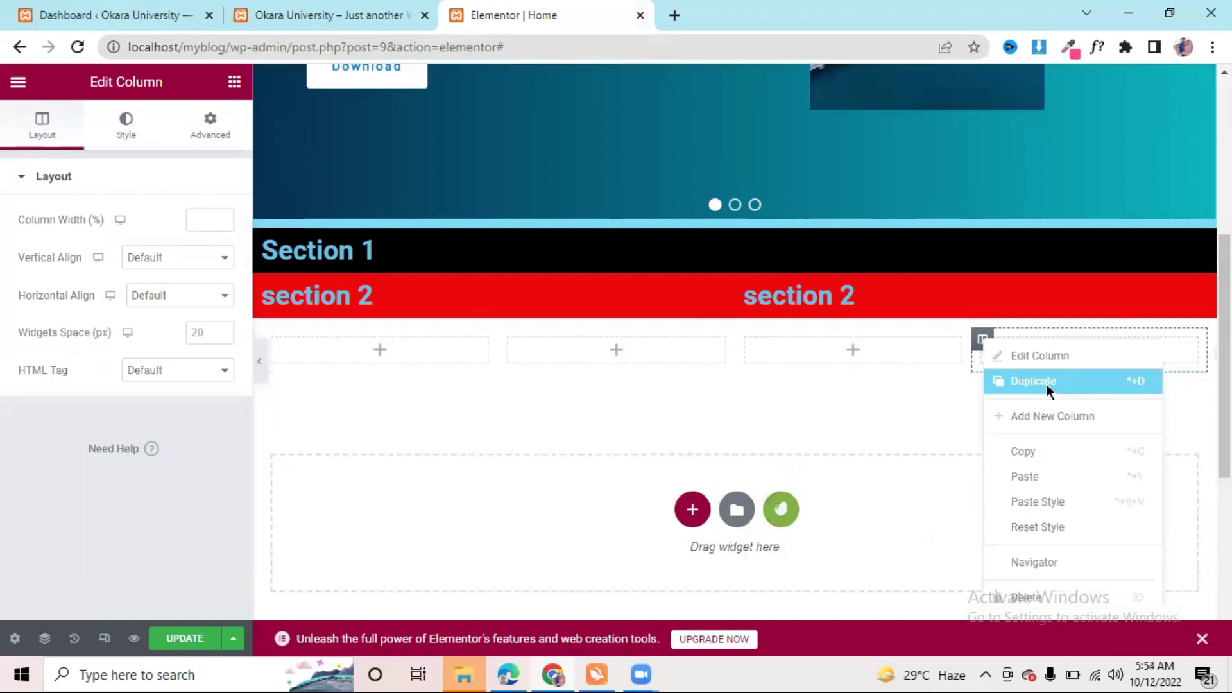
click(1046, 382)
Step: Place a Heading widget in the first column of the inner section and title it "1"
click(356, 350)
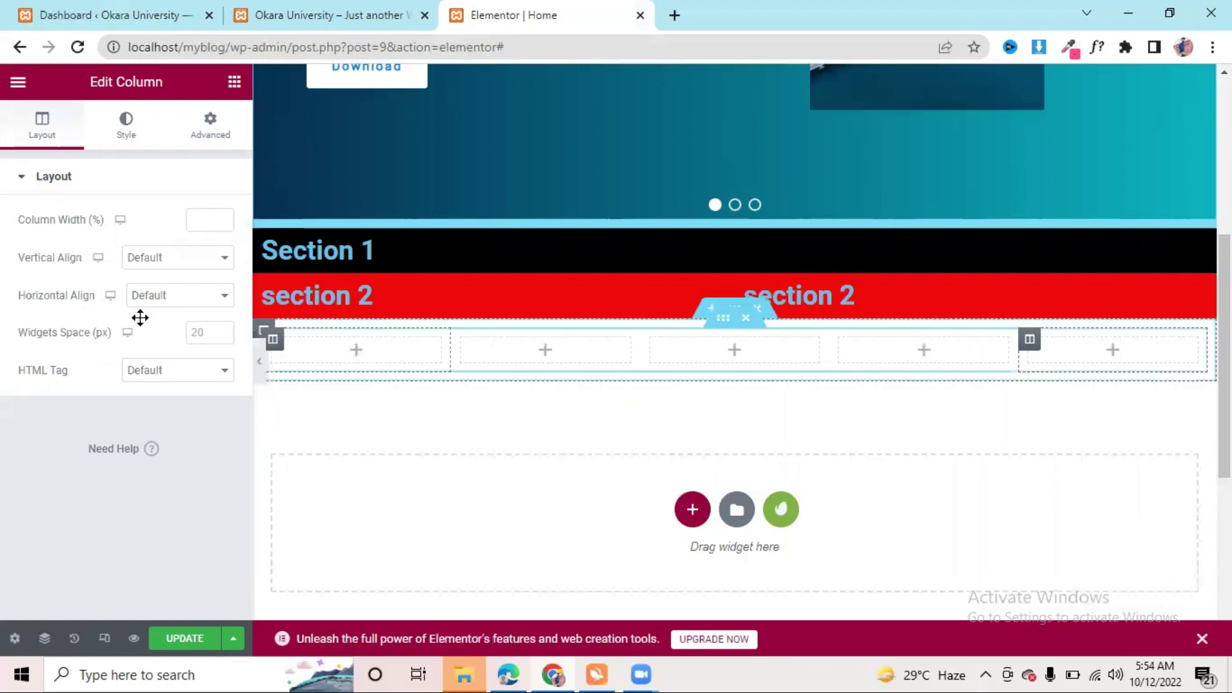
drag(184, 289, 358, 349)
key(ctrl+a)
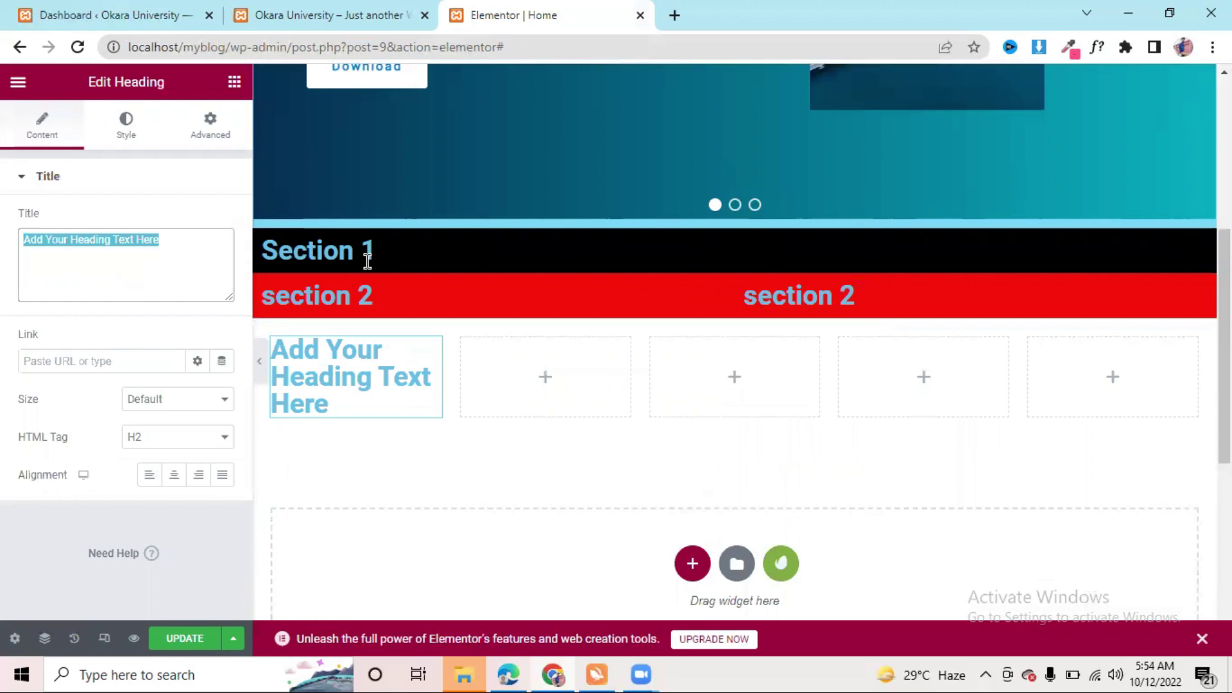
text(1)
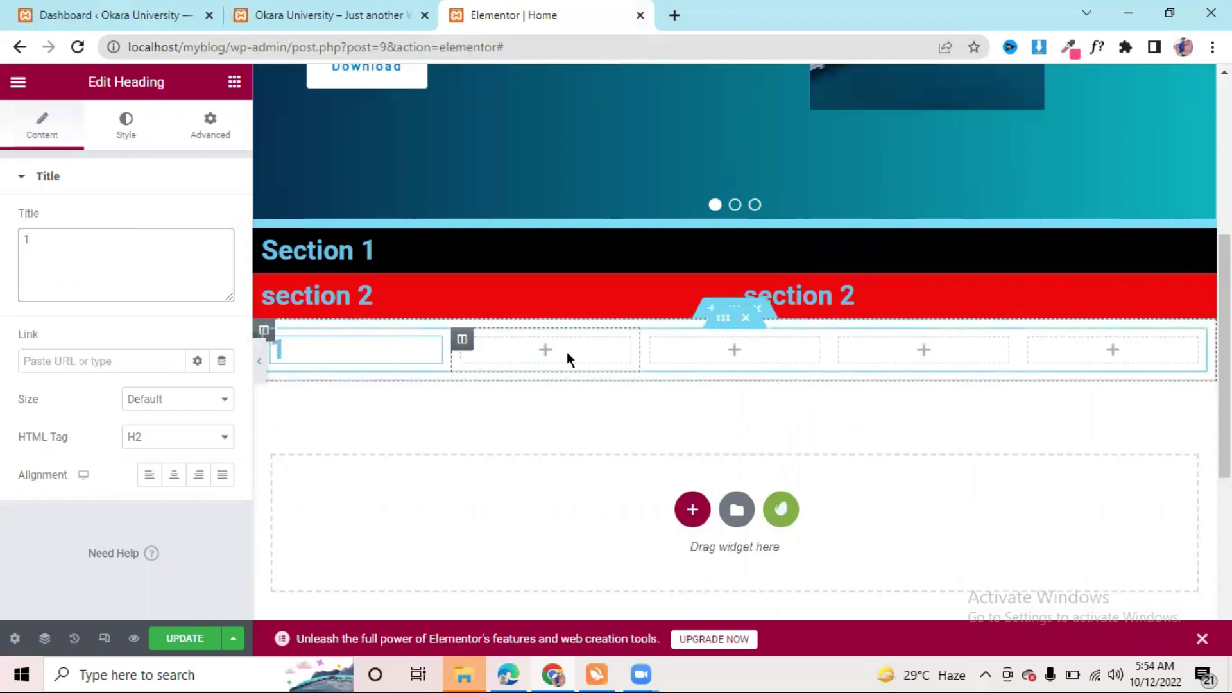
Step: Place a Heading widget in the second column of the inner section and title it "2"
click(544, 351)
drag(168, 285, 526, 349)
click(108, 264)
key(ctrl+a)
key(BackSpace)
text(1)
key(BackSpace)
text(2)
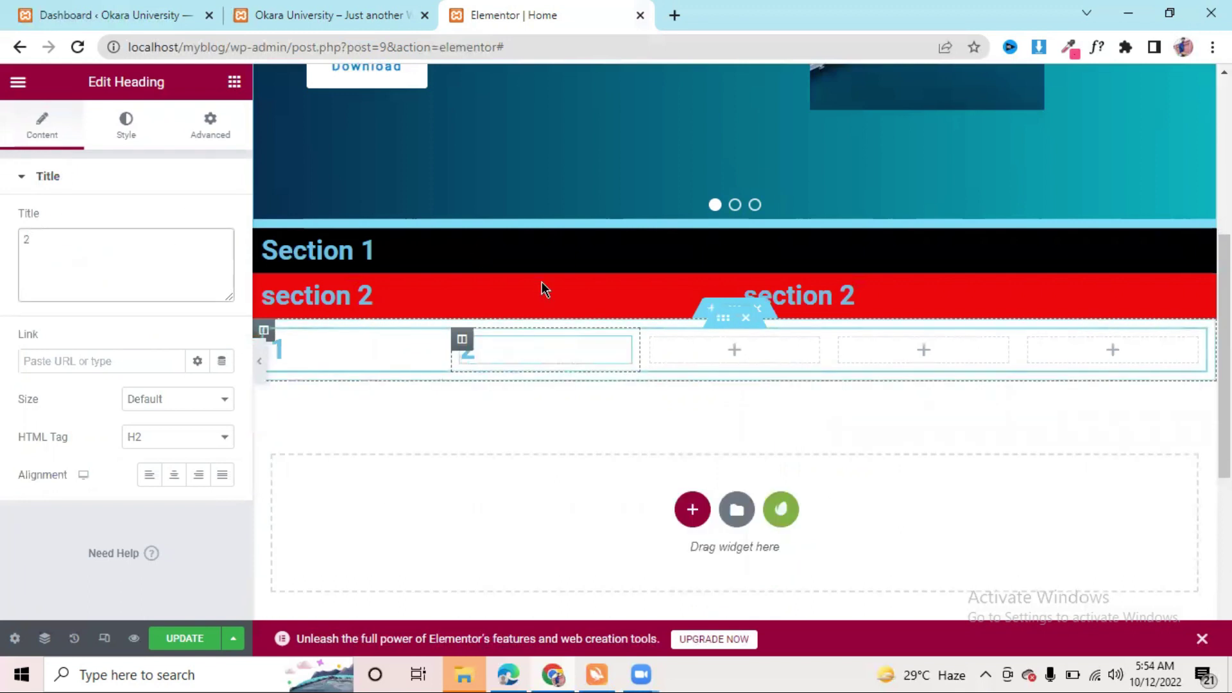
Step: Place a Heading widget in the third column of the inner section and title it "3"
click(735, 352)
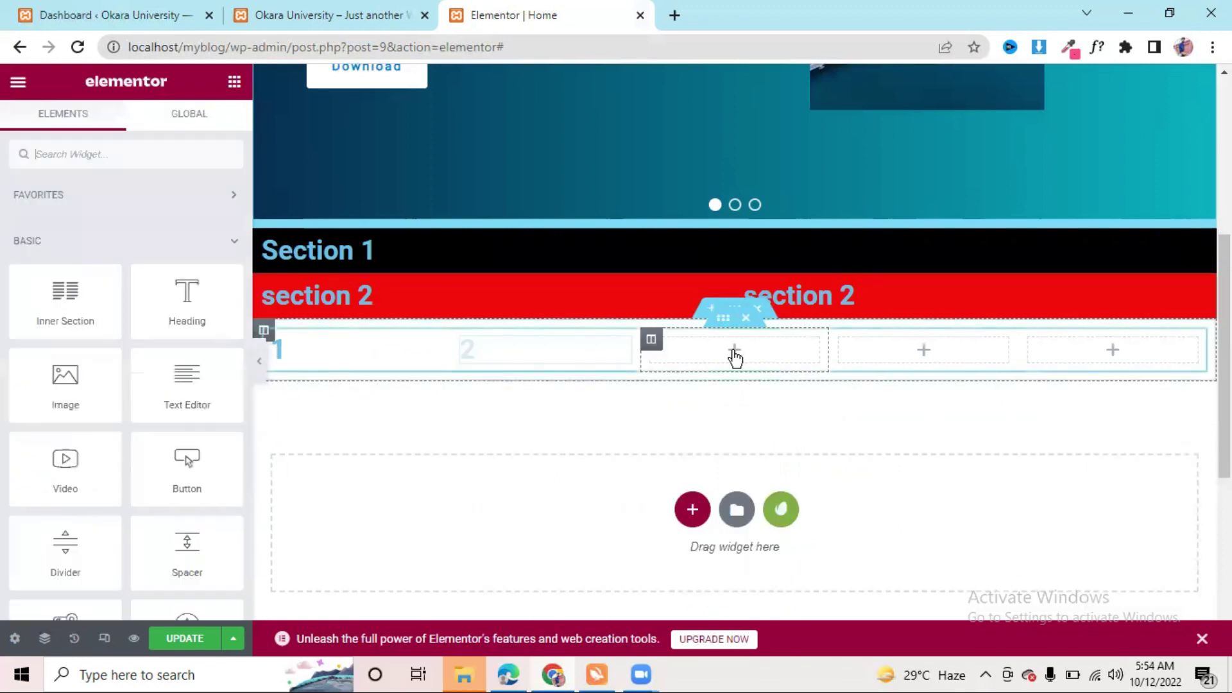
drag(160, 310, 699, 349)
click(182, 252)
key(ctrl+a)
key(BackSpace)
text(3)
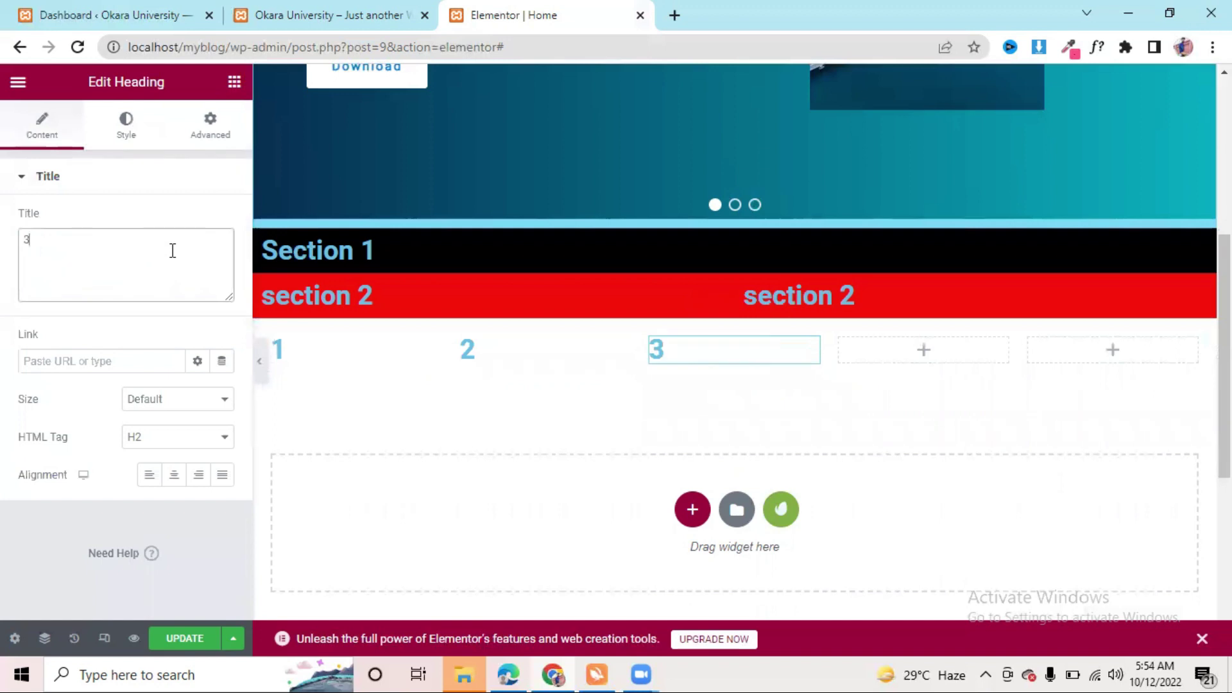
Step: Copy the "3" heading into the fourth column of the inner section and retitle the copy "4"
right_click(704, 350)
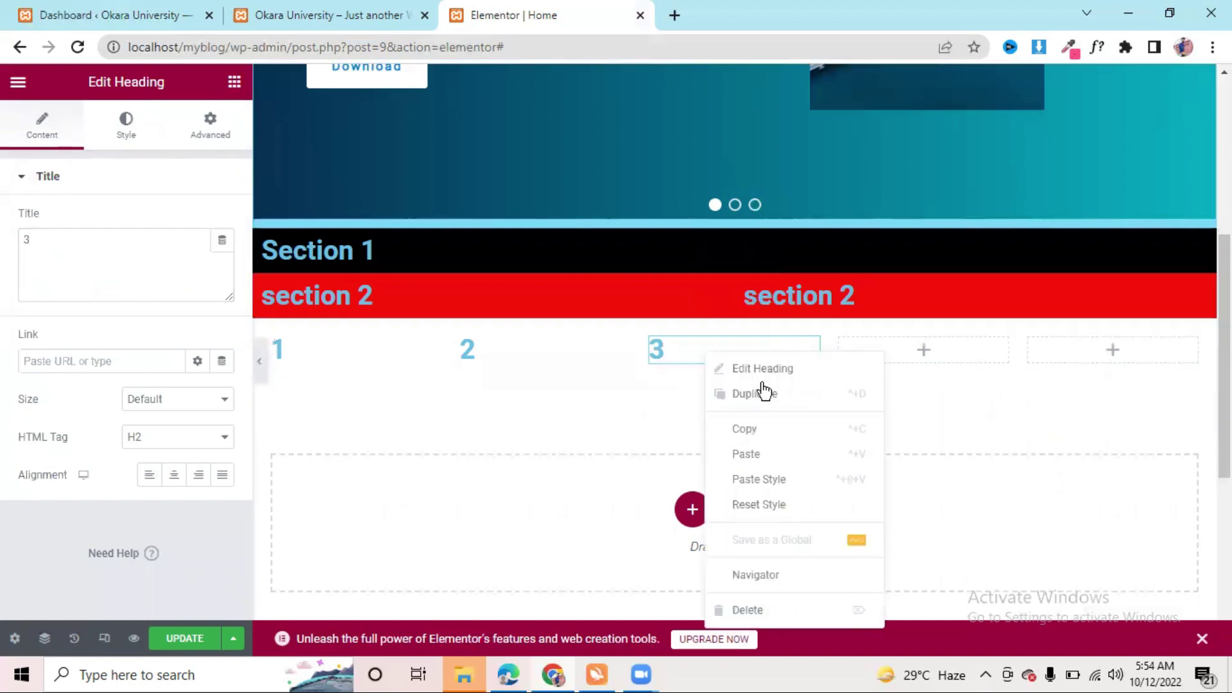
click(800, 432)
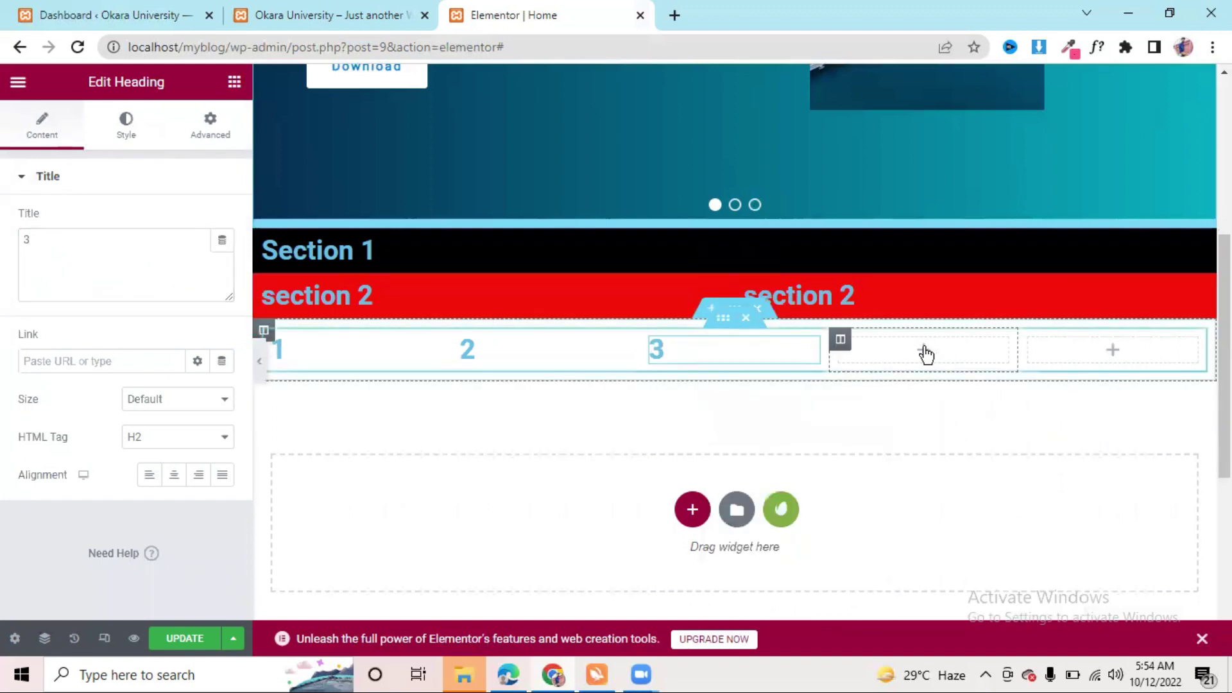
right_click(924, 352)
click(993, 485)
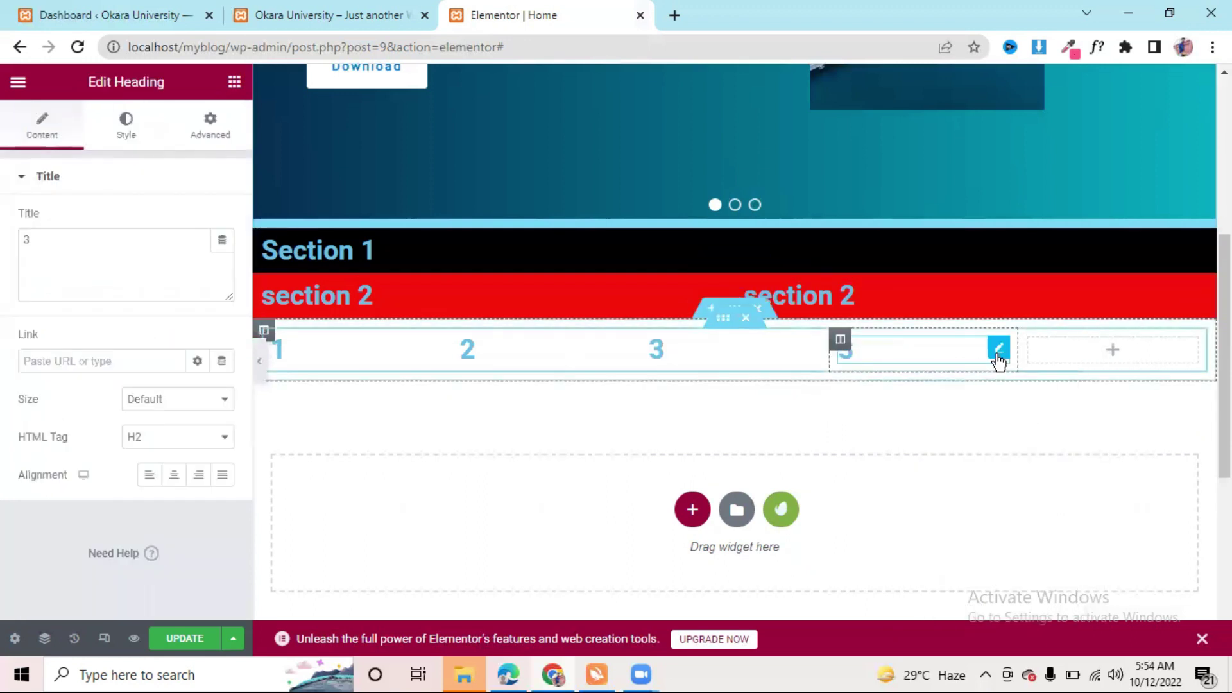
click(138, 264)
key(BackSpace)
text(4)
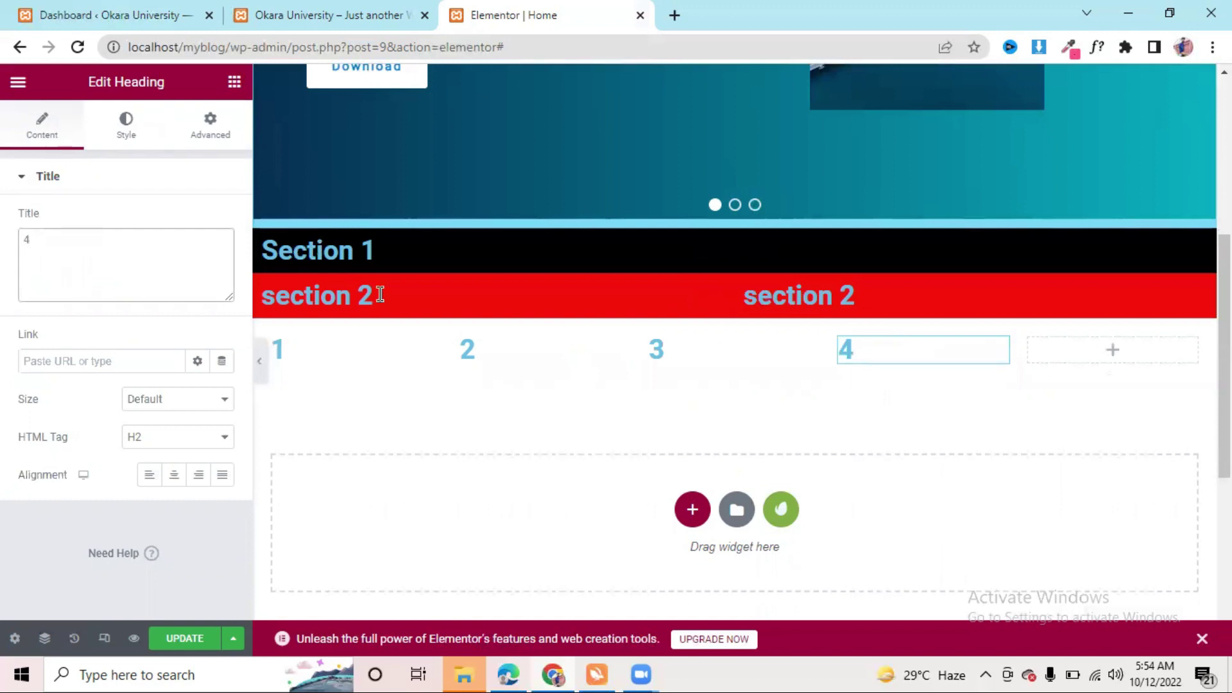
Step: Paste the copied heading into the fifth column of the inner section and title it "5"
right_click(1112, 350)
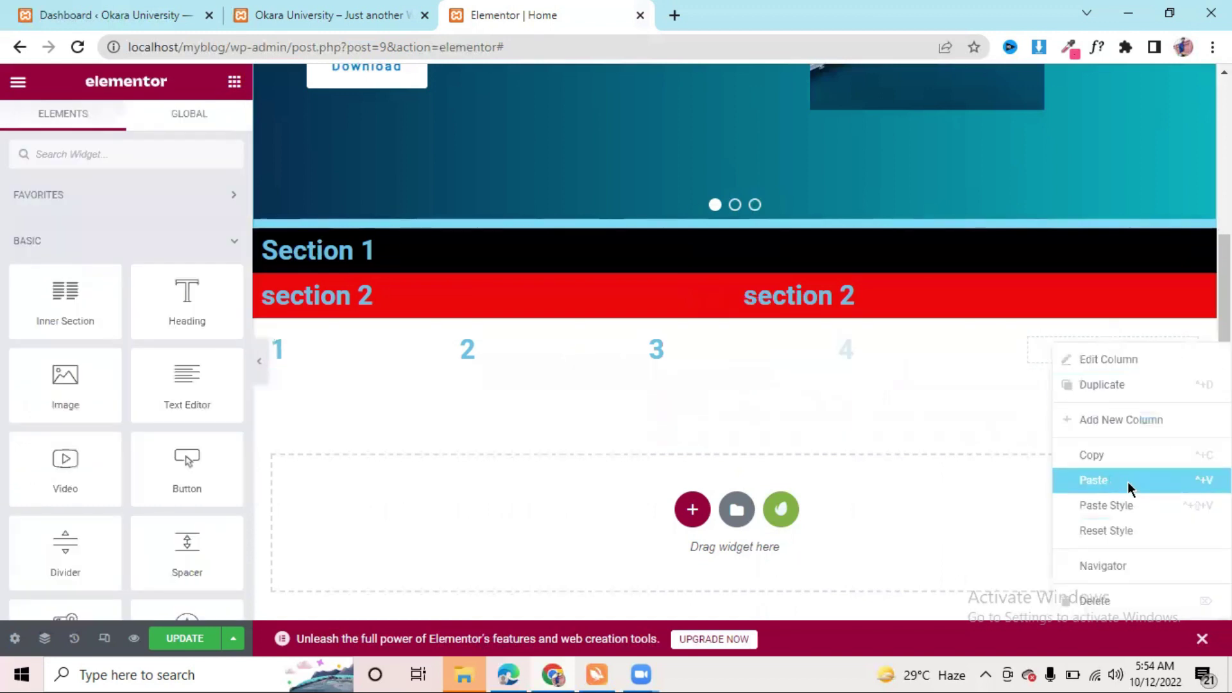
click(1093, 480)
click(51, 256)
key(BackSpace)
text(5)
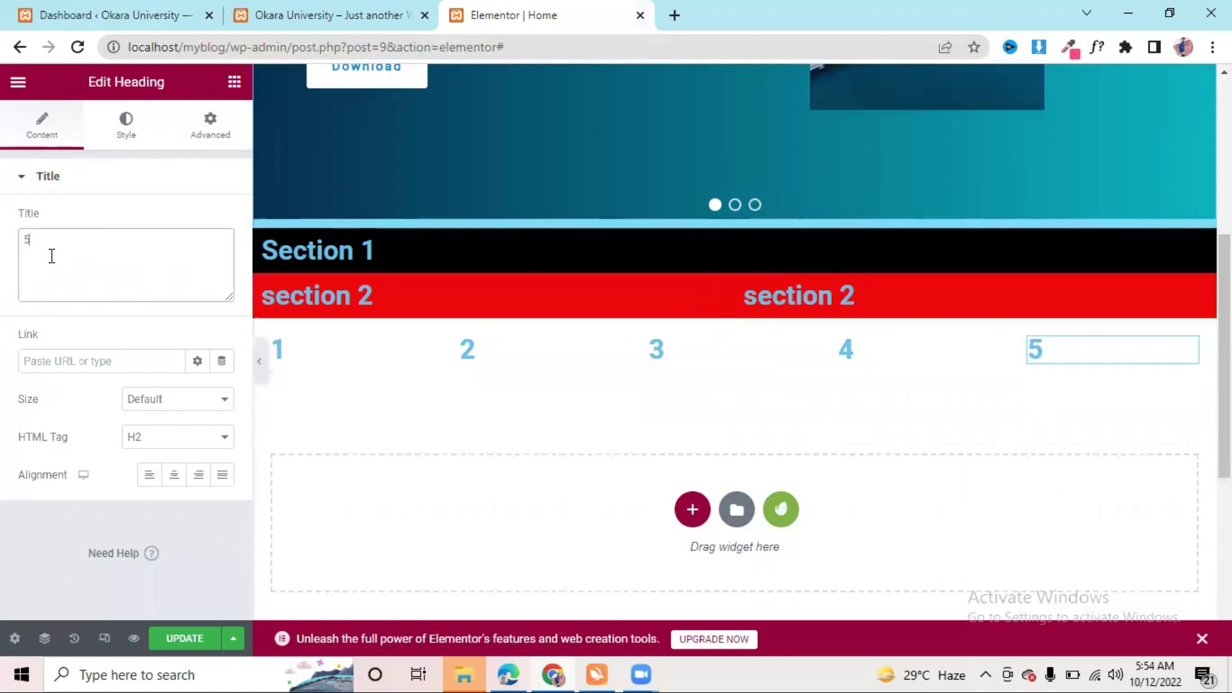
Step: Review the five-column section with the editing panel hidden and restored, and switch to the presentation's Section Column slide
click(259, 361)
click(7, 356)
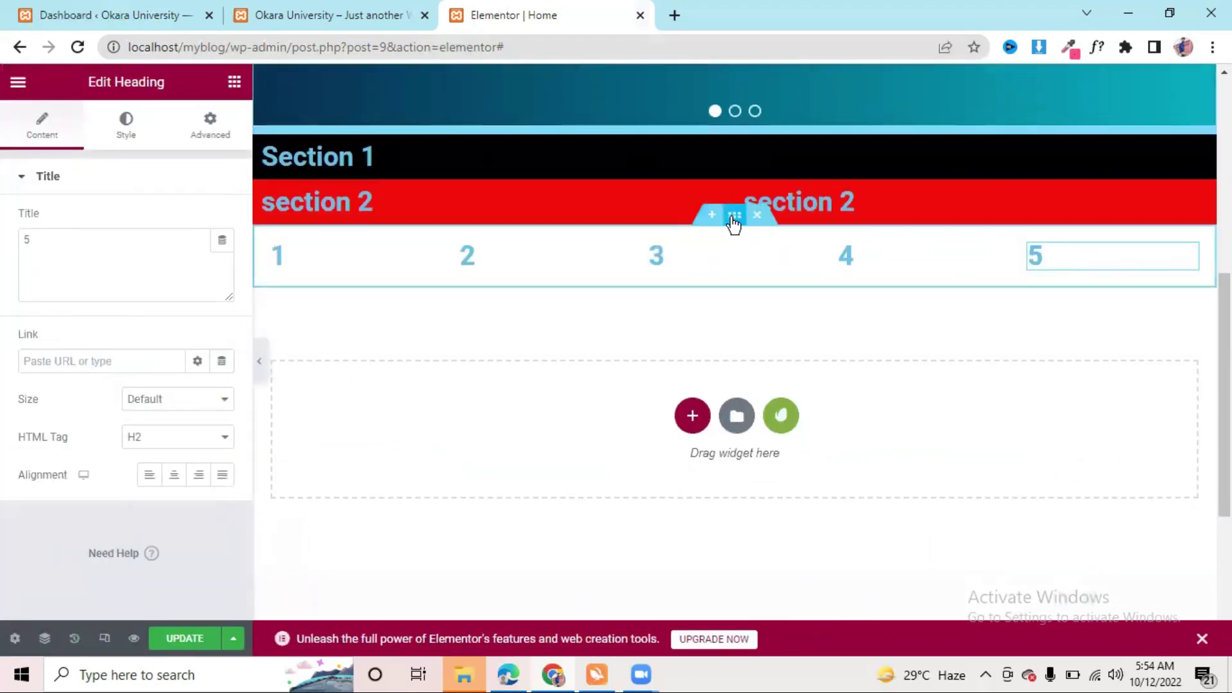
click(732, 221)
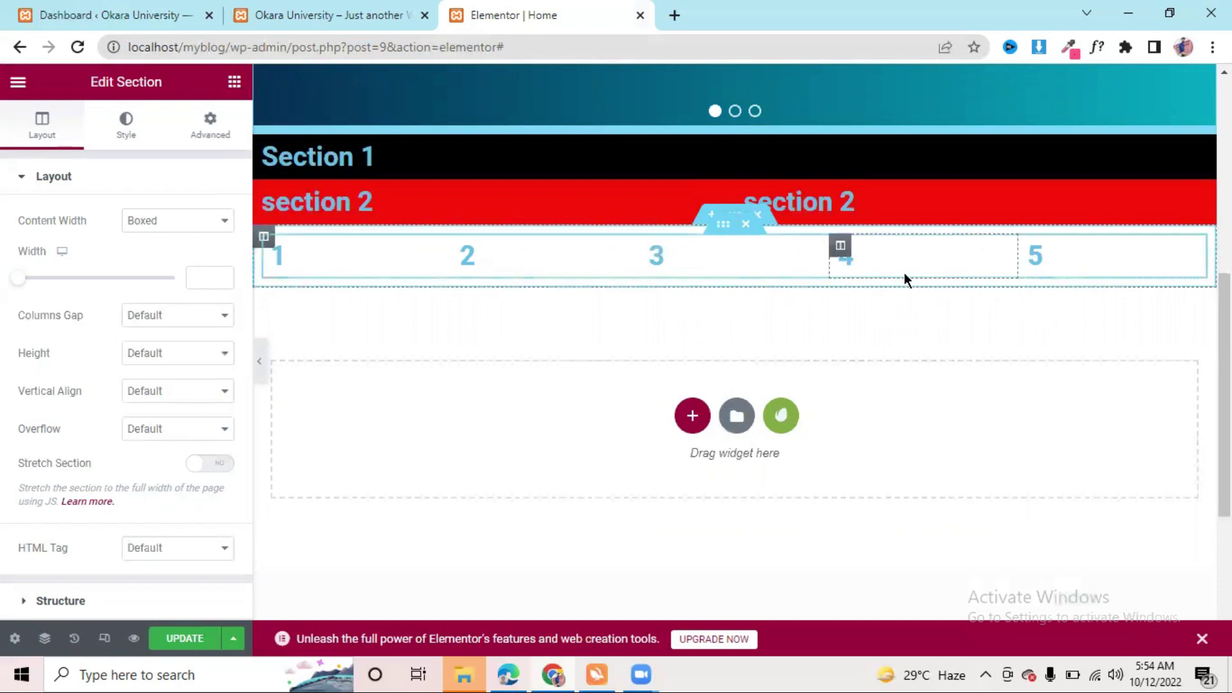
key(alt+Tab)
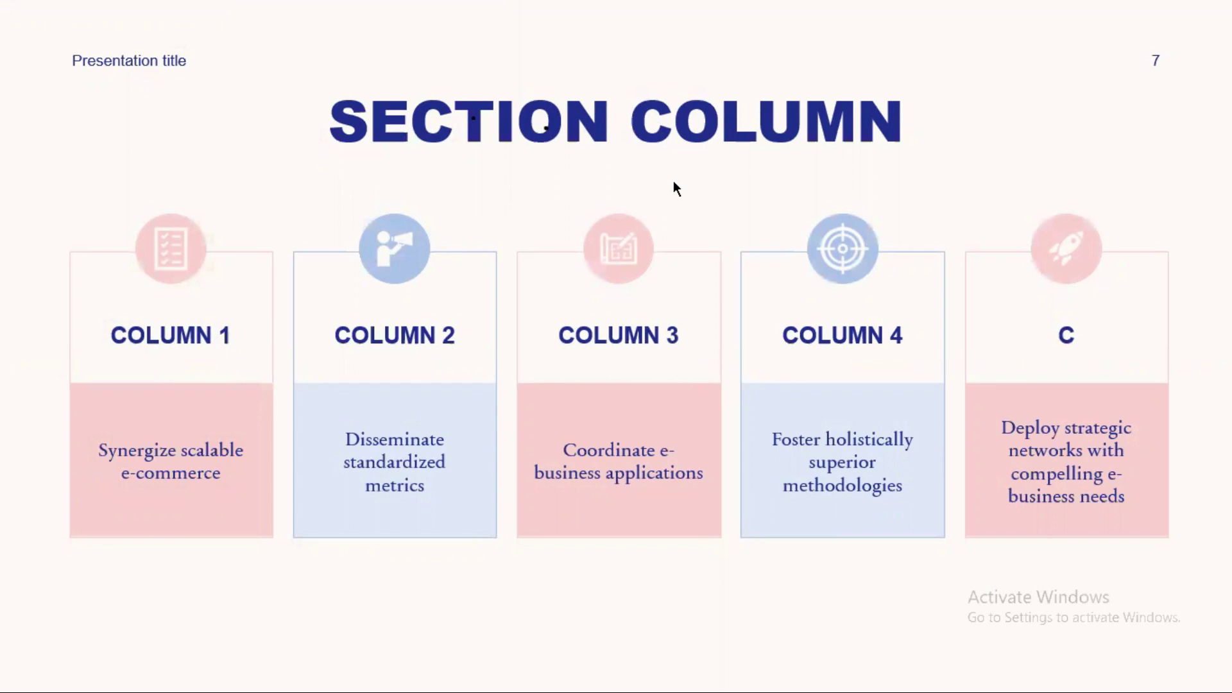
Step: Return to the Elementor editor and delete the black "Section 1", the red "section 2" and the five-column numbered section below the hero slider
key(alt+Tab)
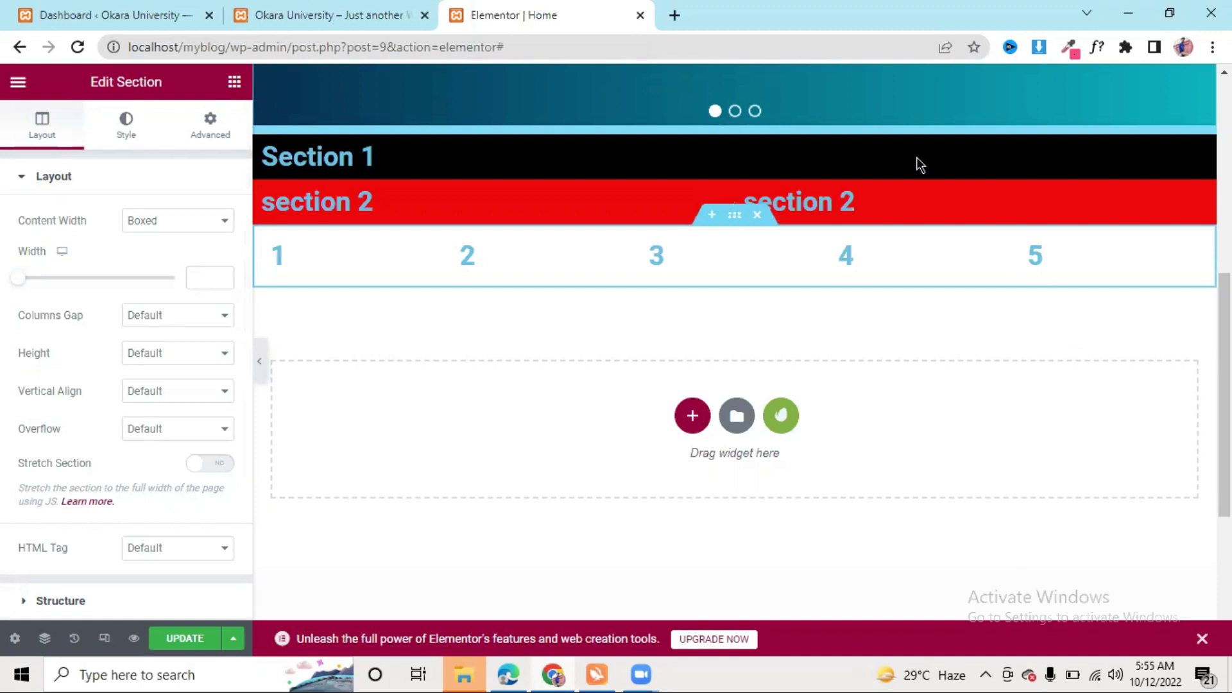
click(756, 125)
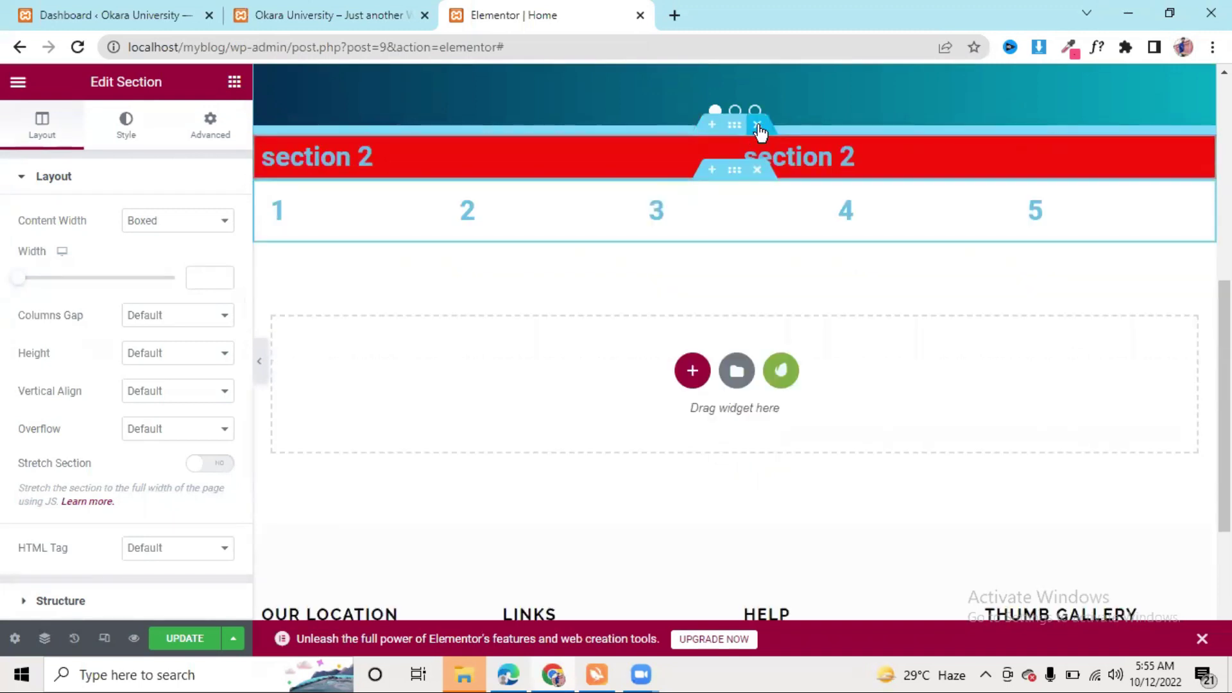
click(758, 126)
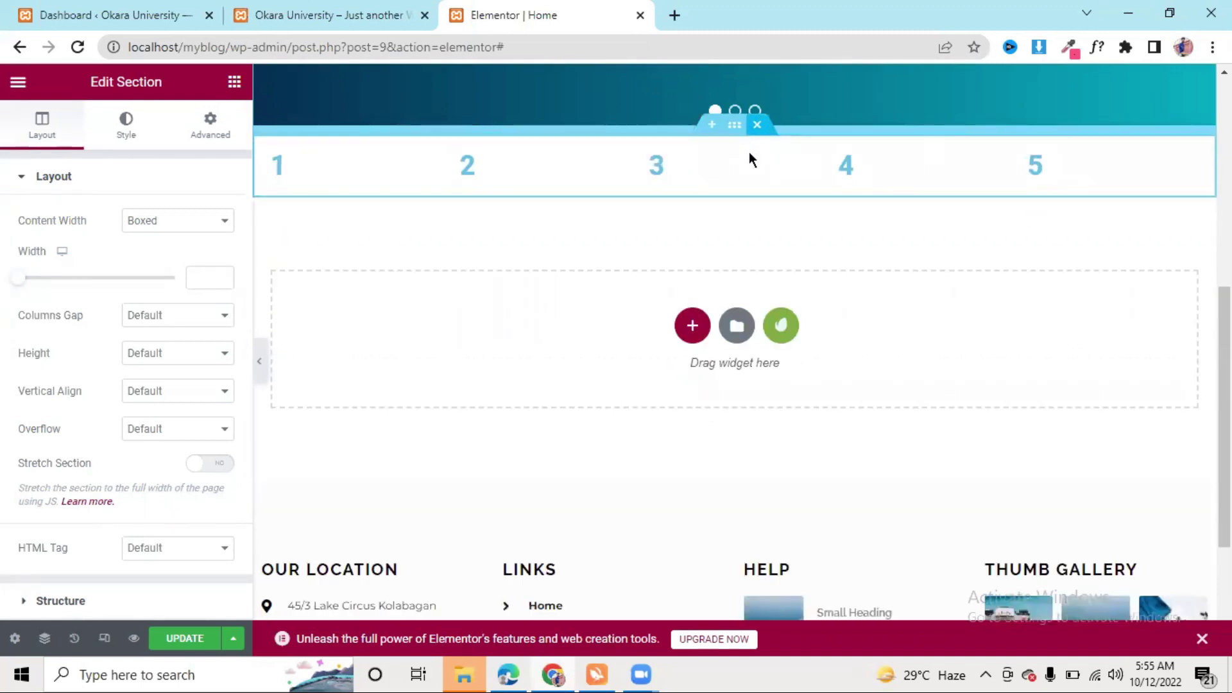
click(757, 125)
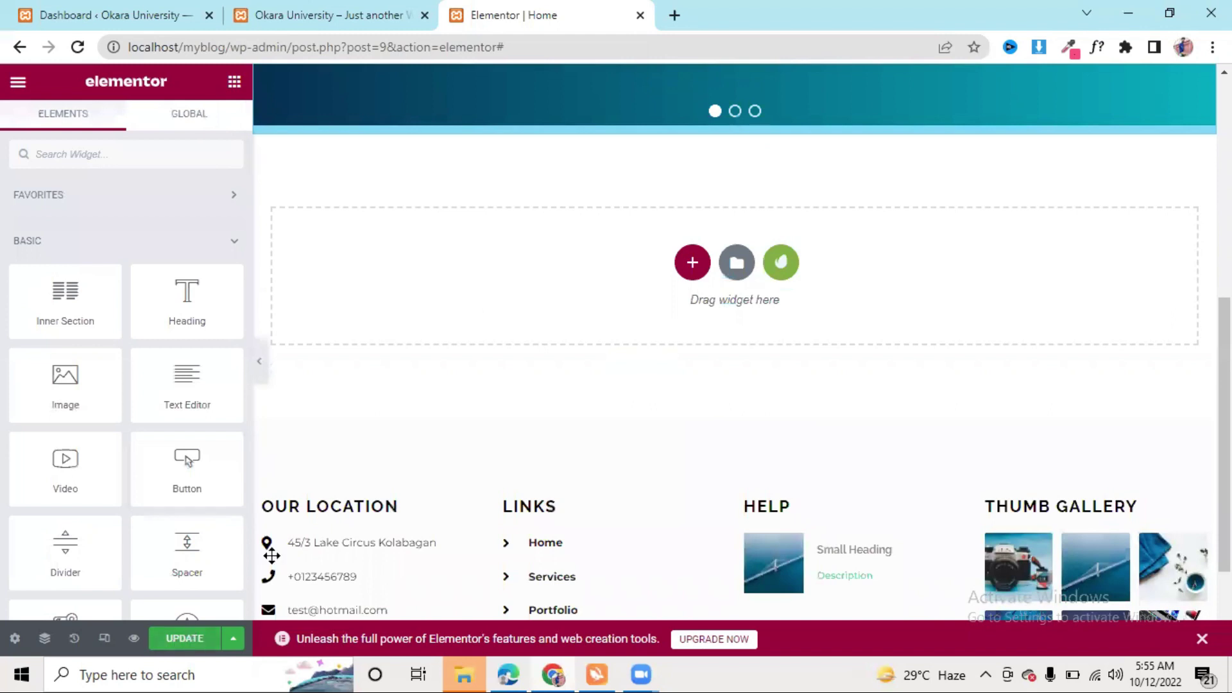
Step: Add a new section with two equal columns between the hero slider and the footer
scroll(750, 226, up, 7)
scroll(531, 336, down, 2)
scroll(531, 338, up, 2)
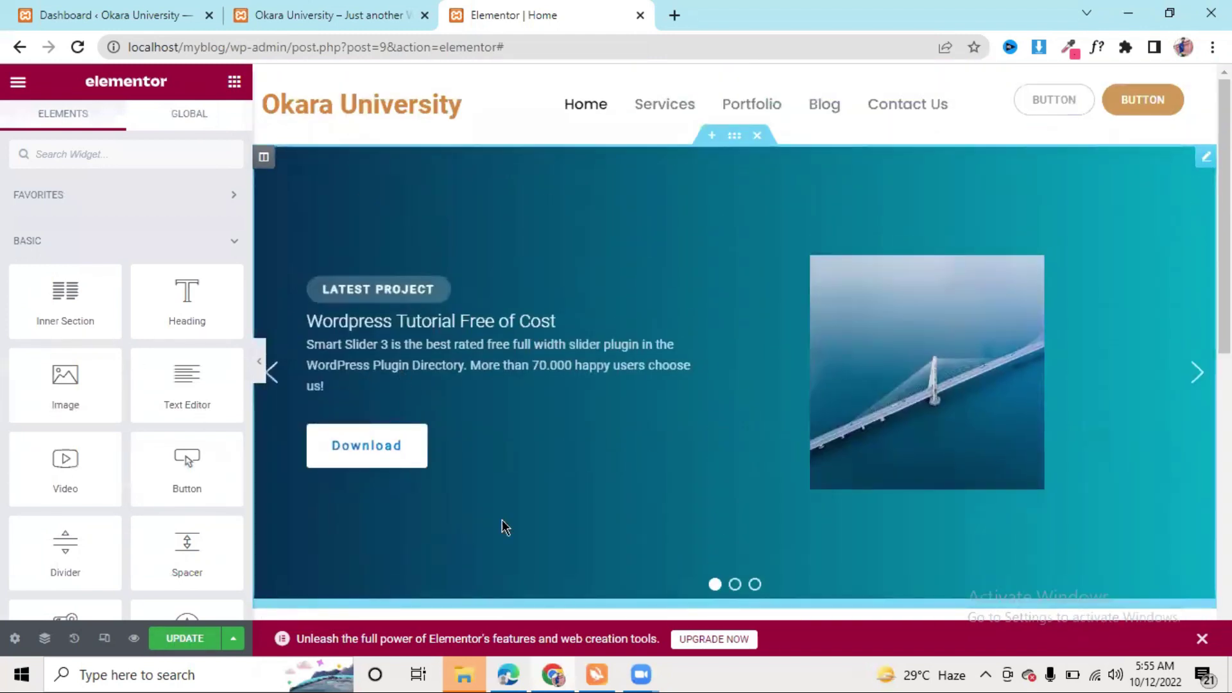
scroll(794, 358, down, 1)
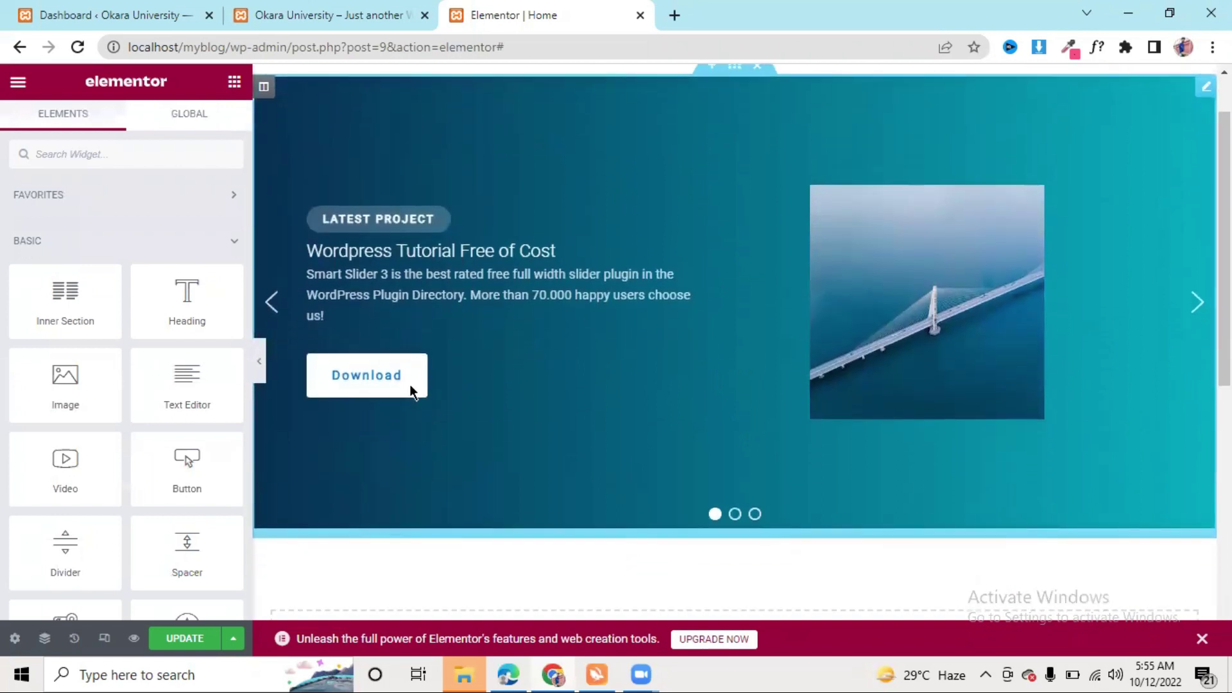
scroll(686, 365, down, 4)
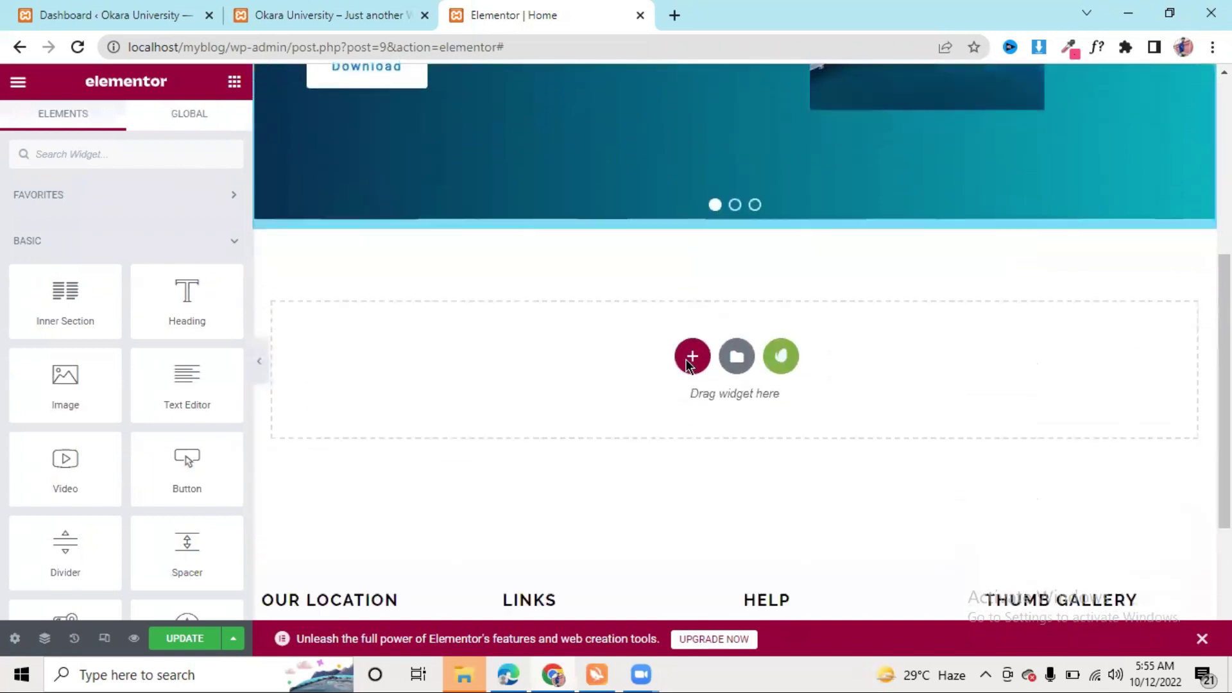
click(691, 355)
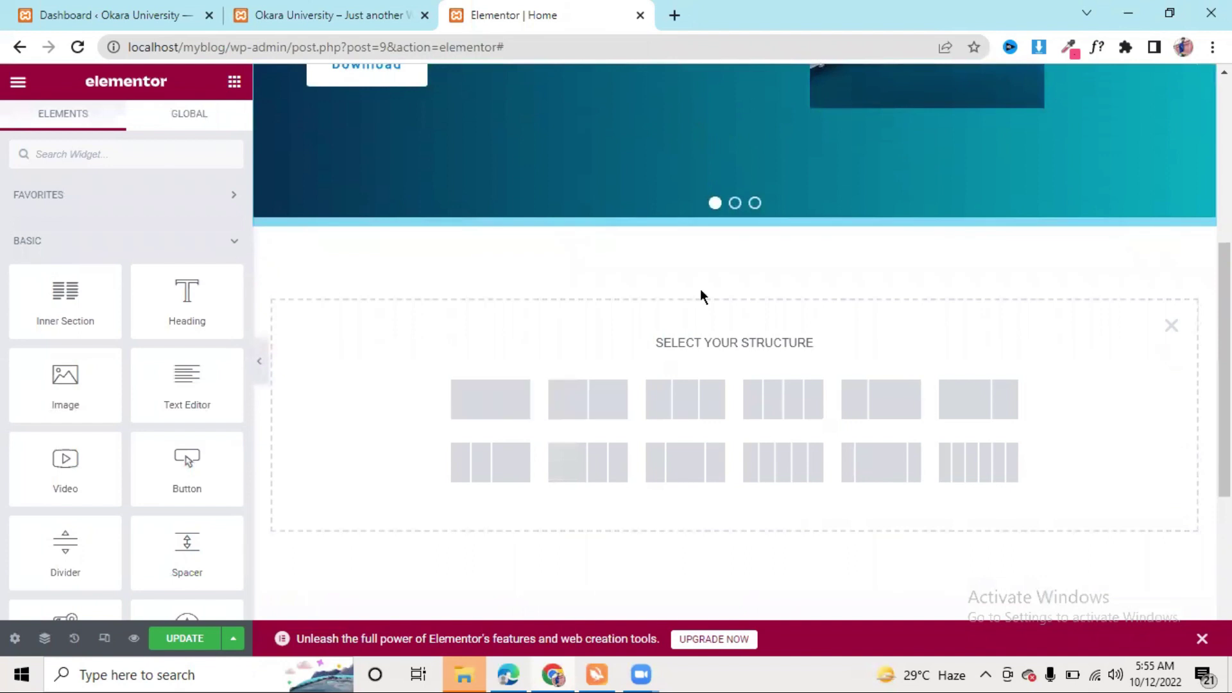
scroll(701, 295, up, 5)
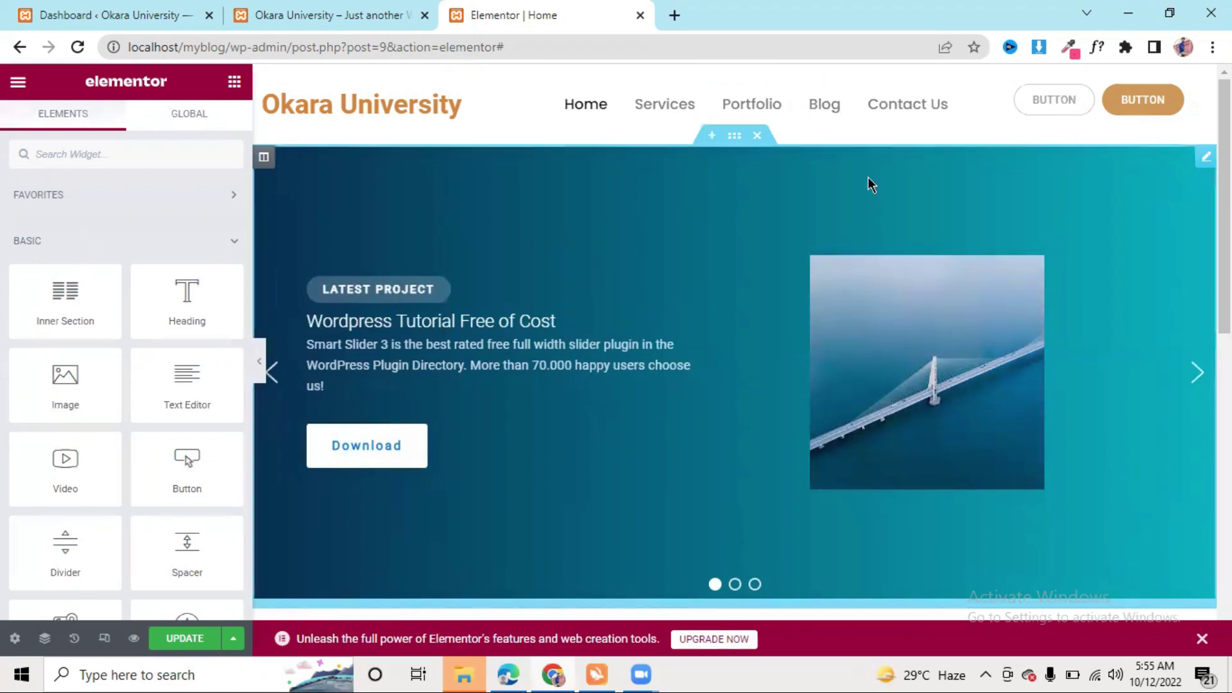
scroll(723, 321, down, 9)
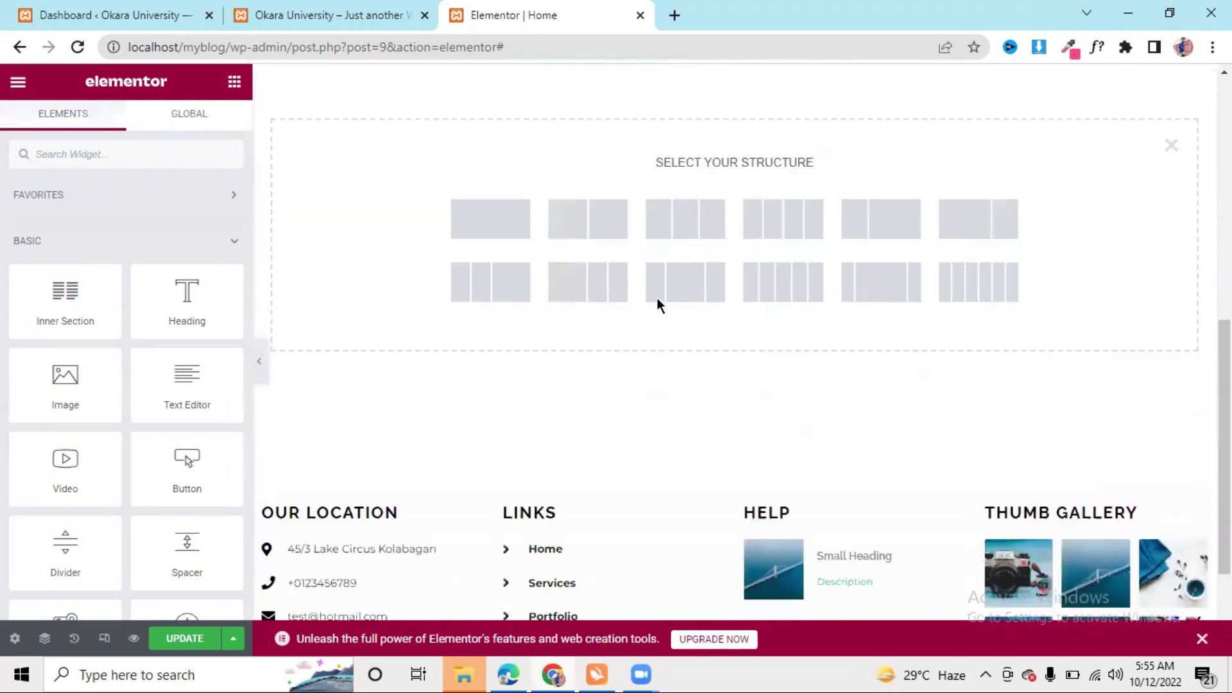
click(583, 220)
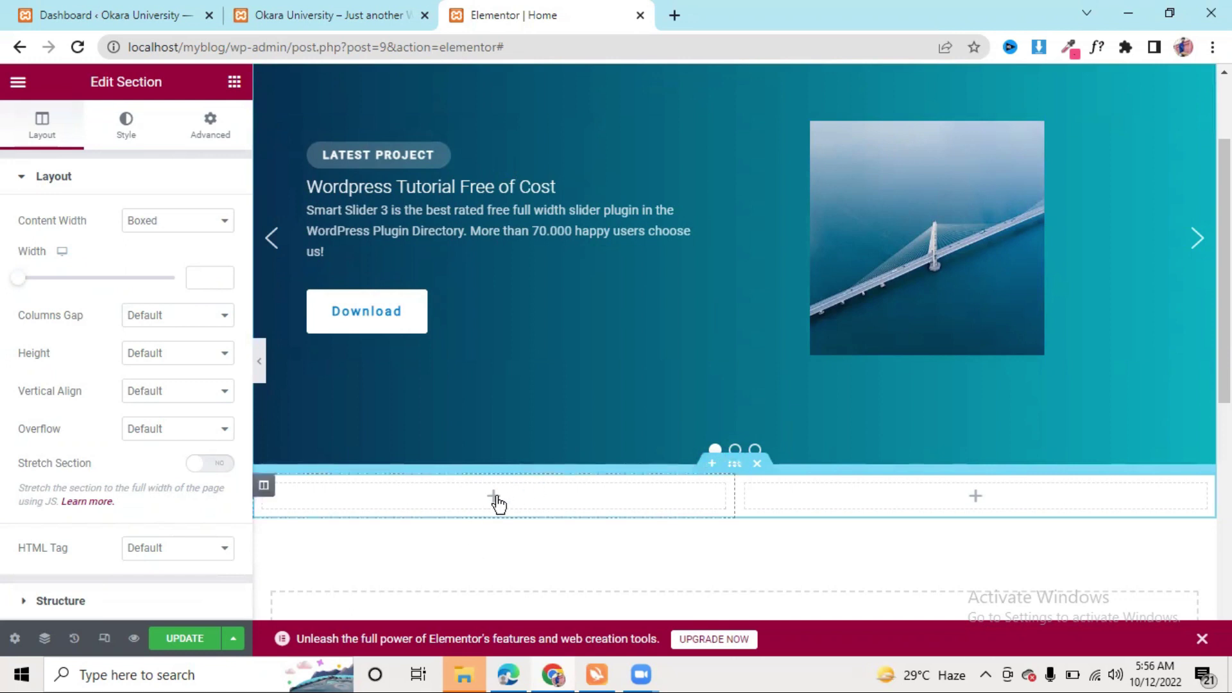
Step: Place a Heading widget in the first column of the new section and title it "Wordpress Tutorial Free of Cost"
click(493, 496)
drag(187, 296, 491, 485)
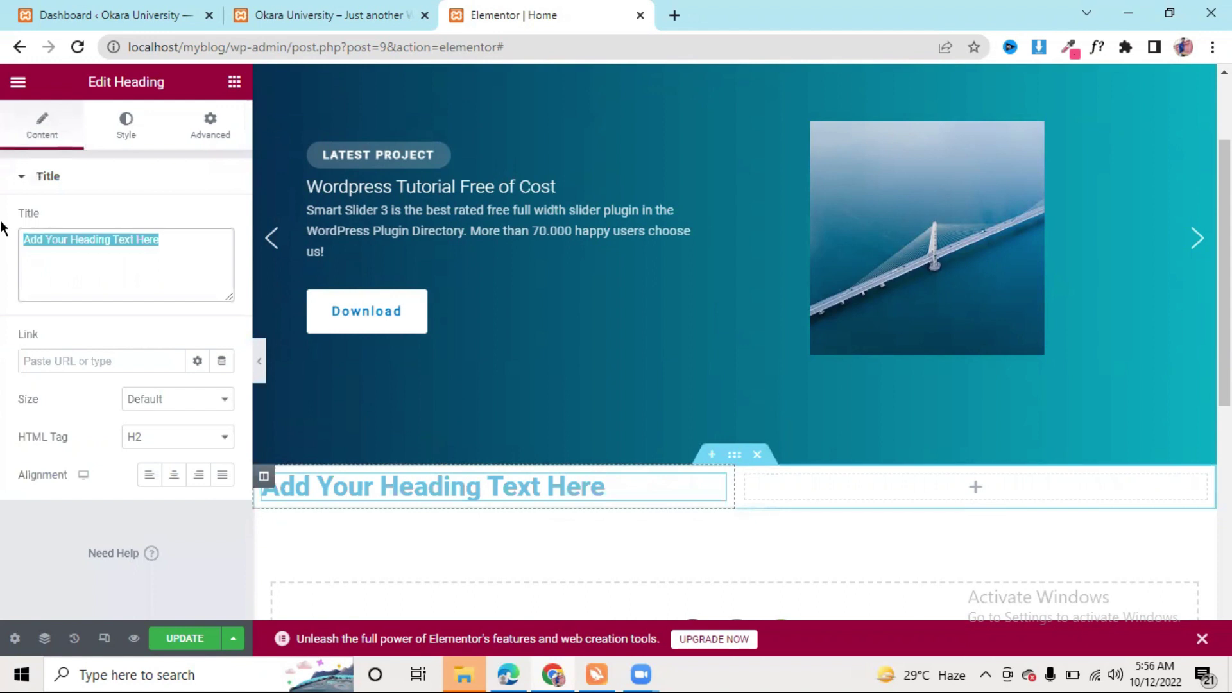
key(BackSpace)
text(Wordpre)
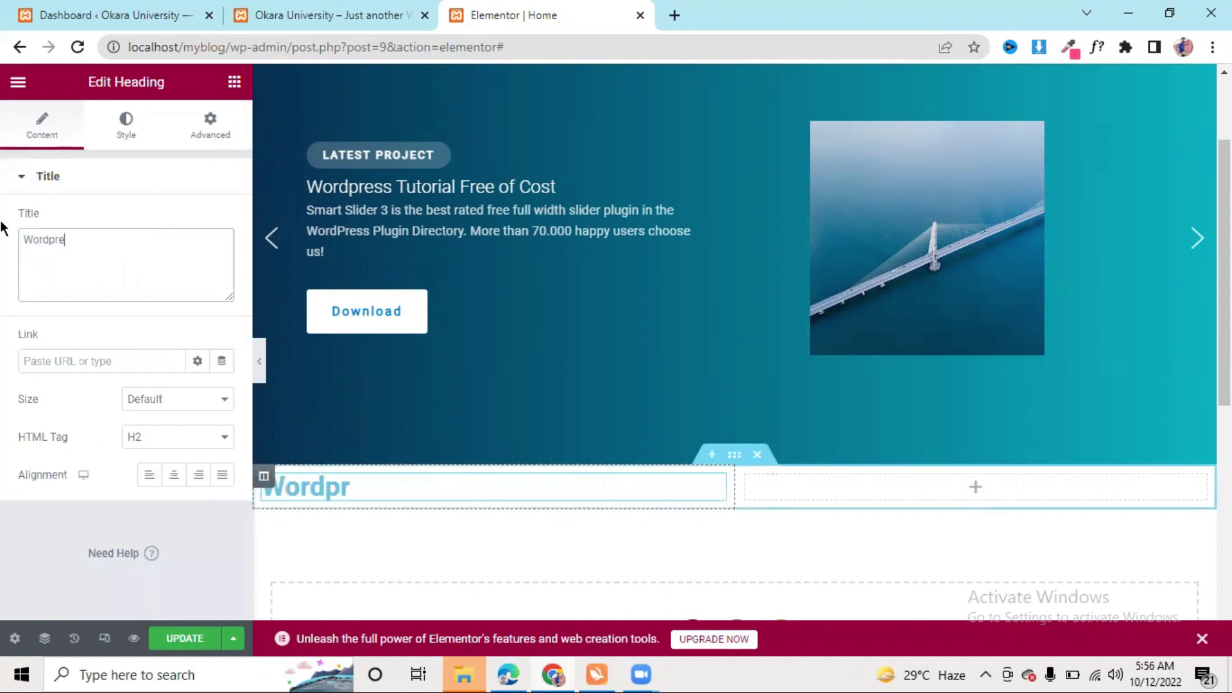
text(ss Tutorial)
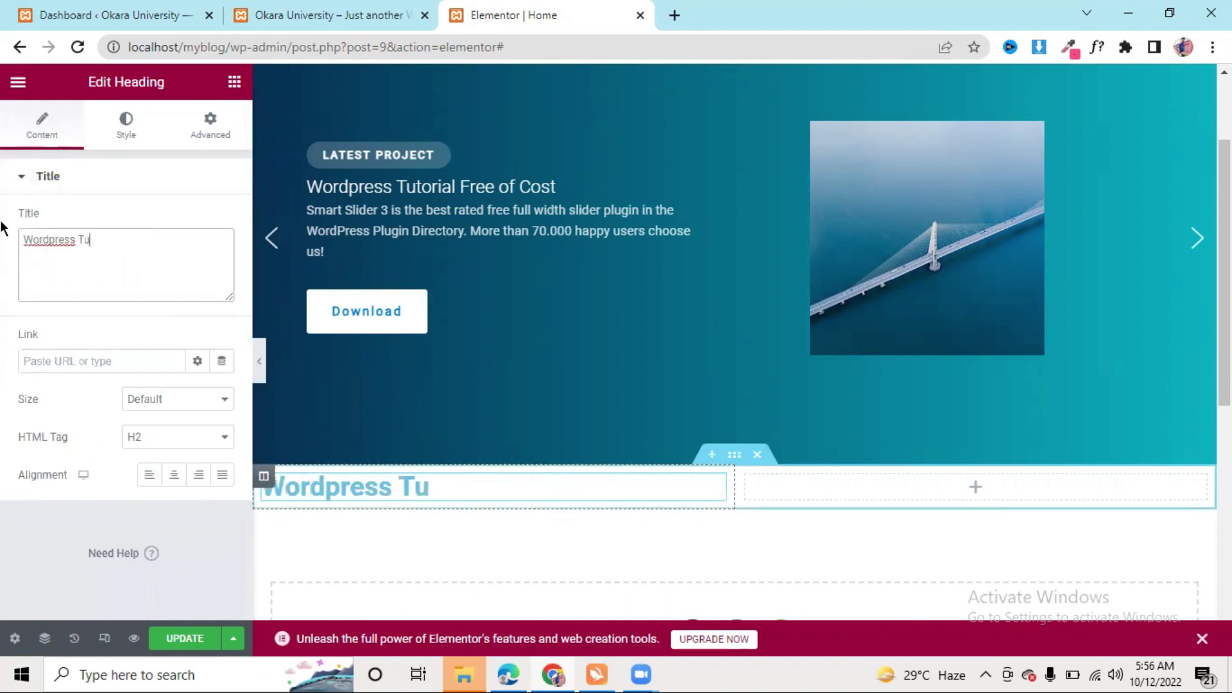
text(ee )
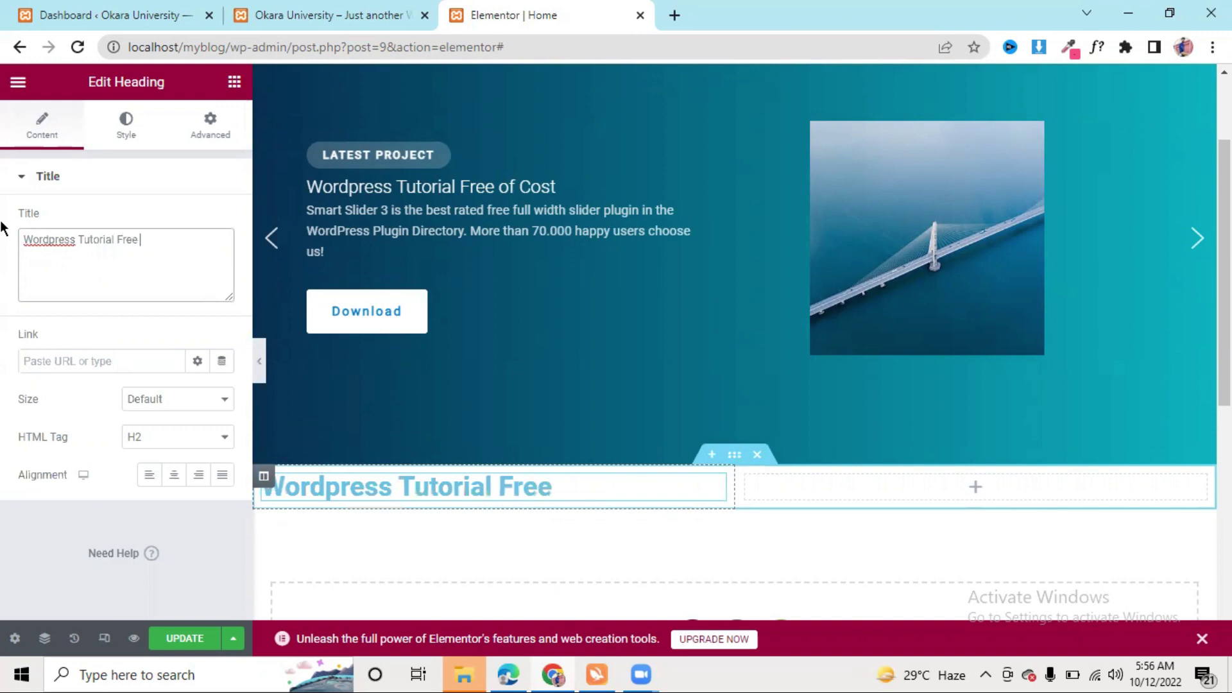
text(of Cost)
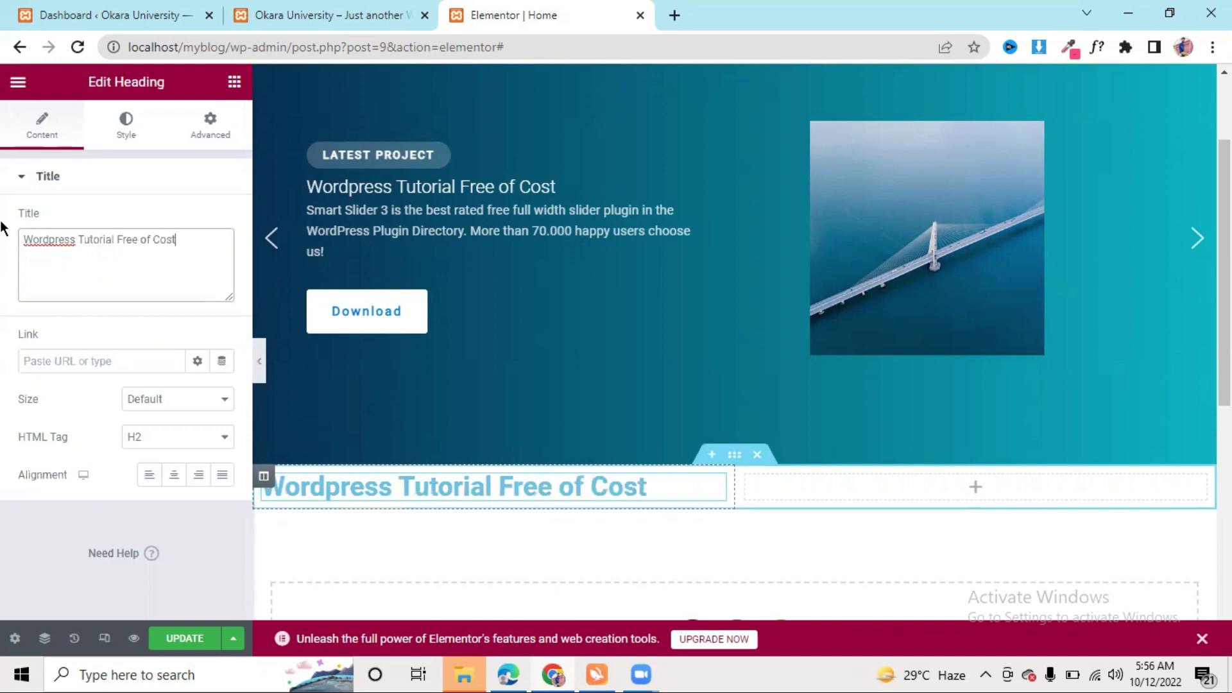
Step: Add a Text Editor widget with its default Lorem ipsum text beneath the heading in the first column
click(234, 82)
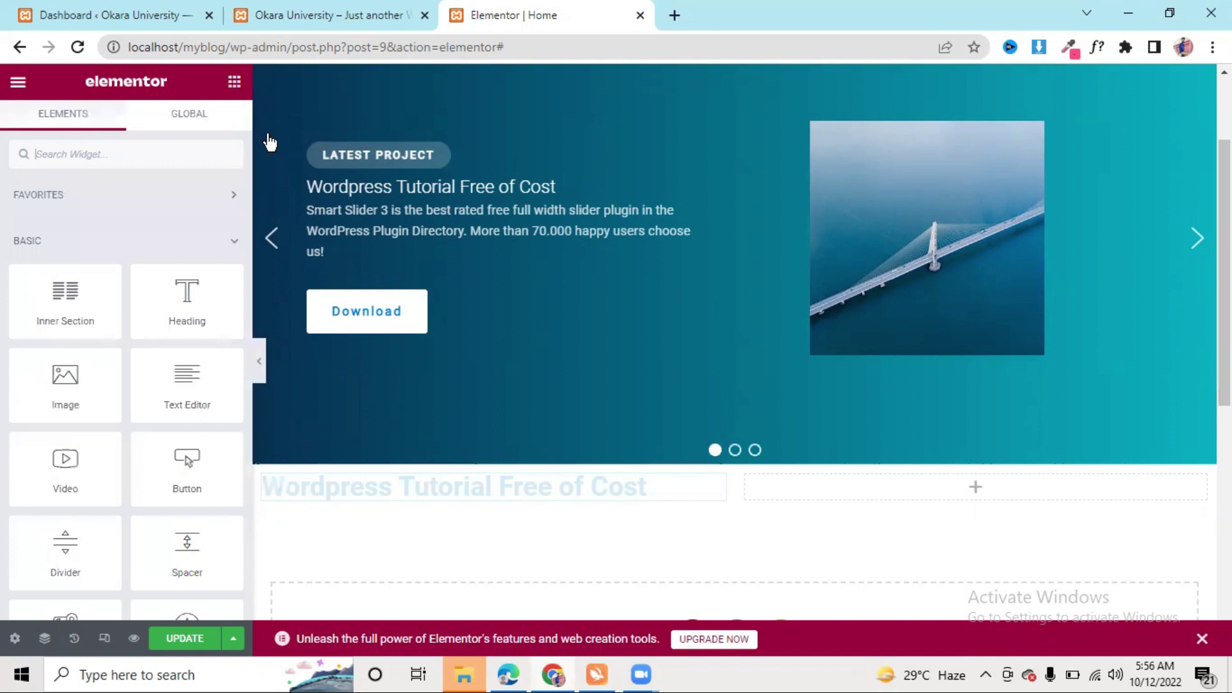
drag(188, 394, 507, 478)
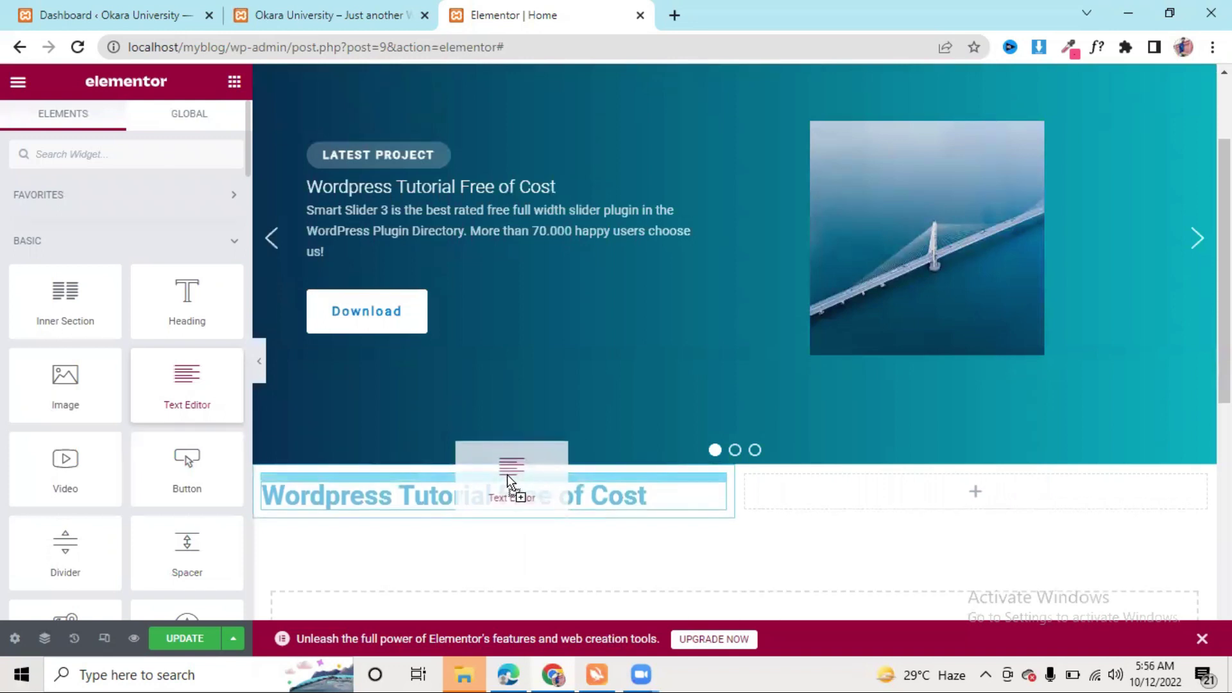
drag(507, 474, 478, 489)
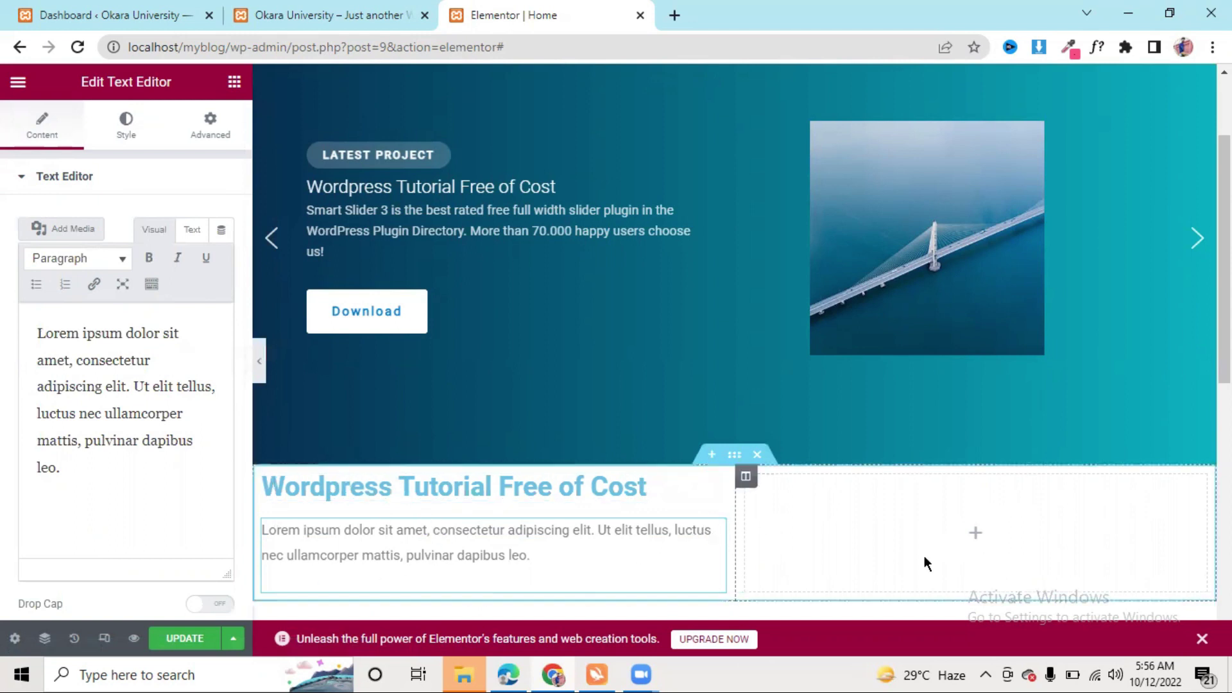
Step: Place an Image widget in the second column and insert daniel-korpai-1074289-unsplash.jpg from the media library
click(978, 538)
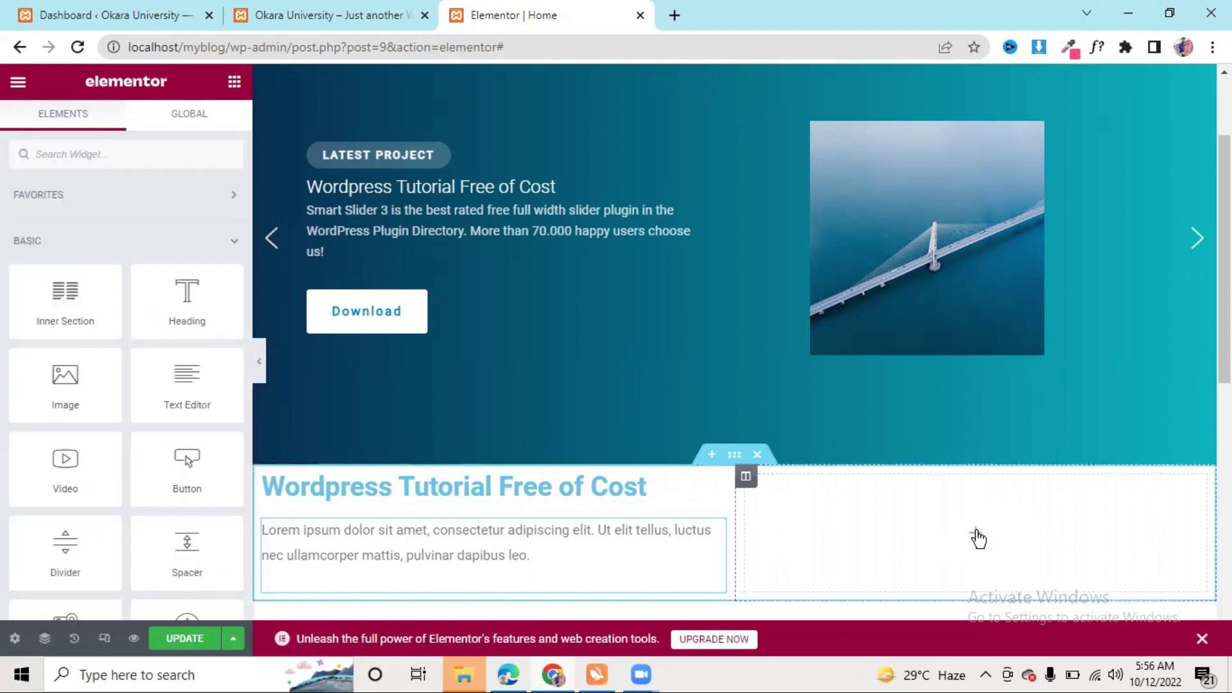
drag(66, 374, 1009, 518)
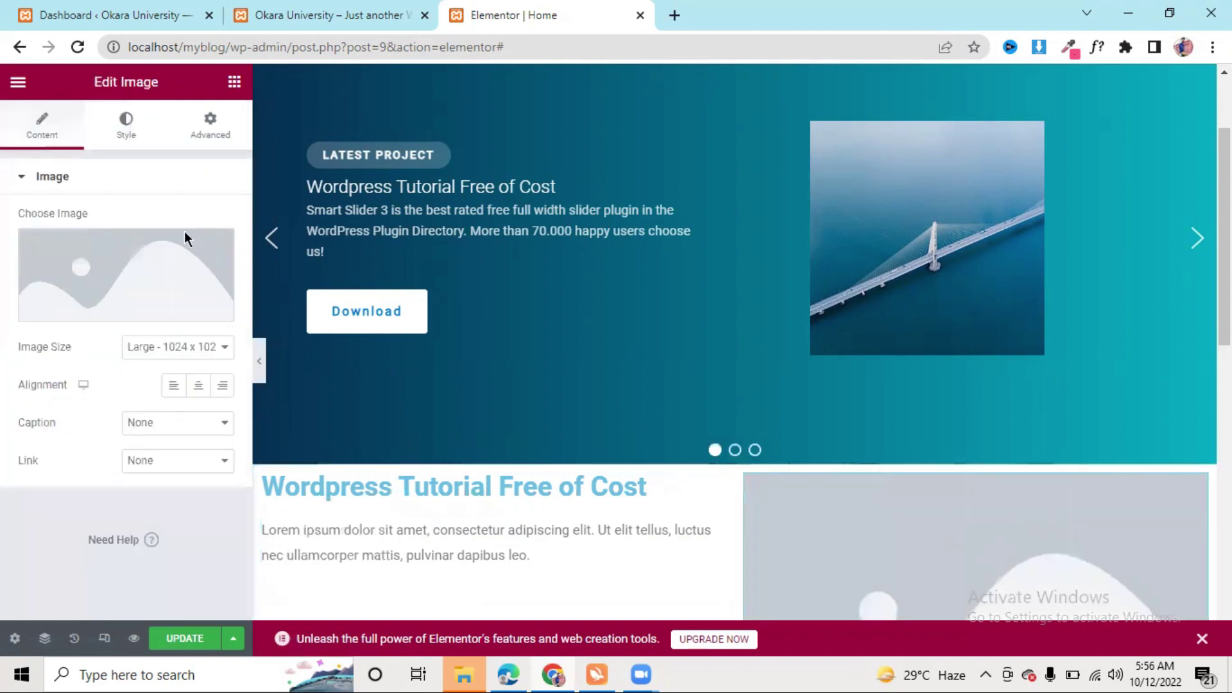
click(98, 263)
click(338, 153)
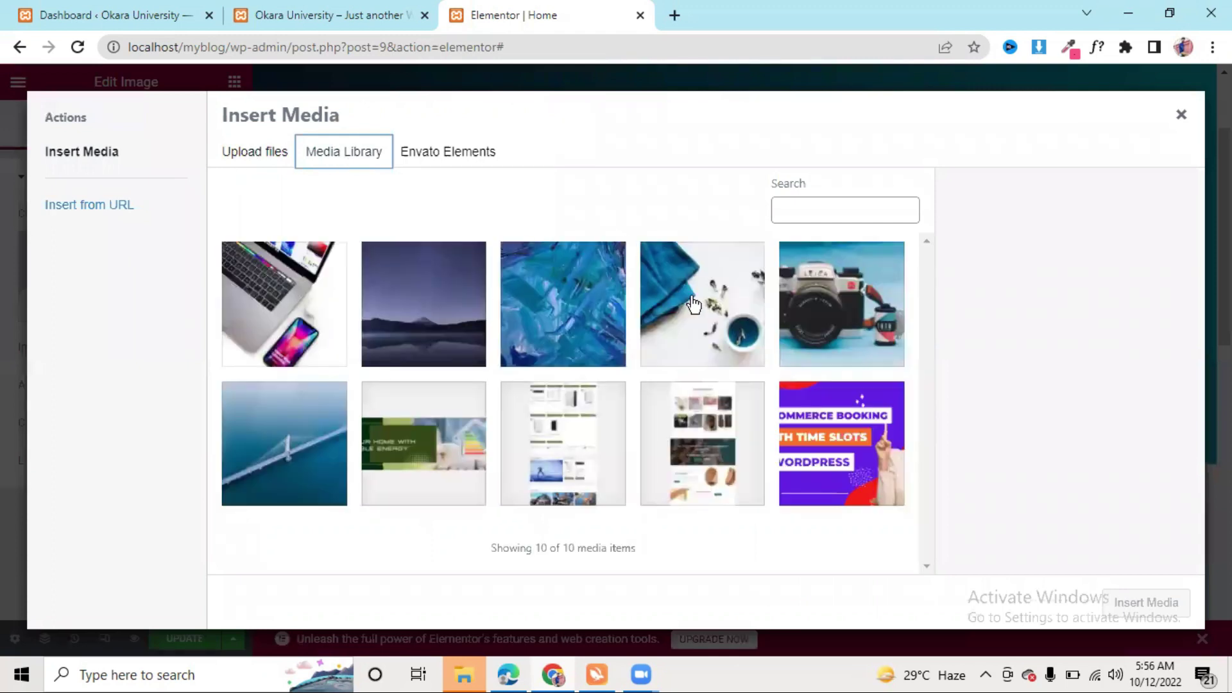
click(349, 316)
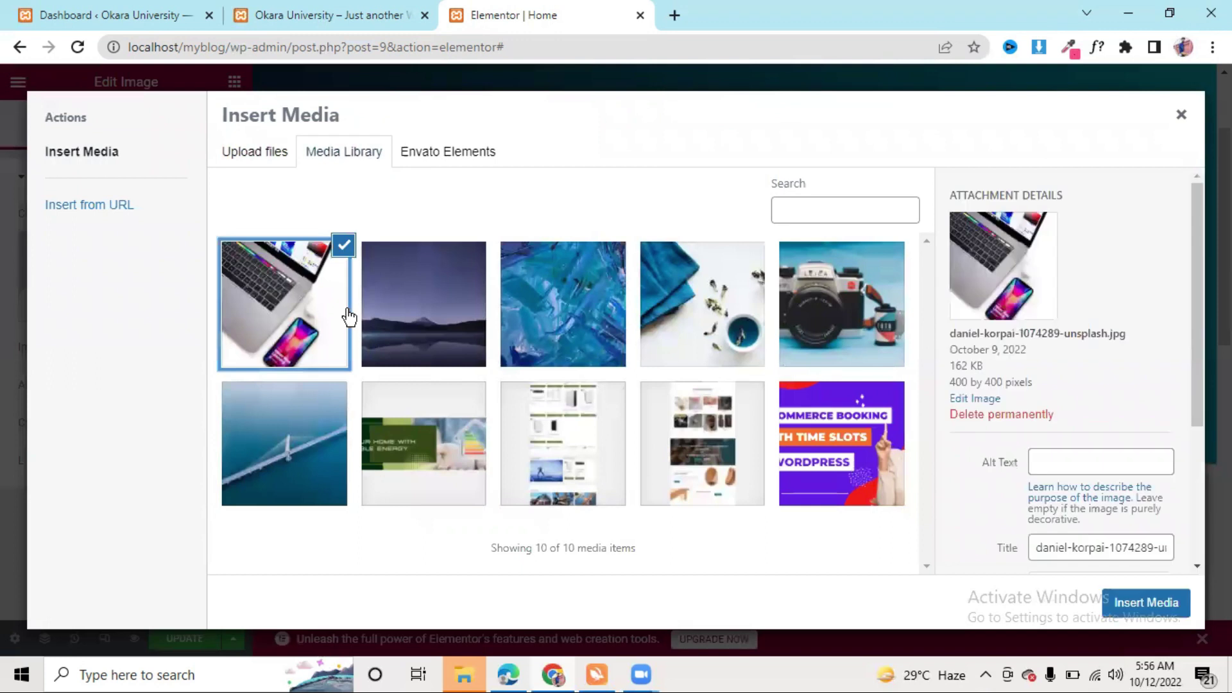
click(1145, 602)
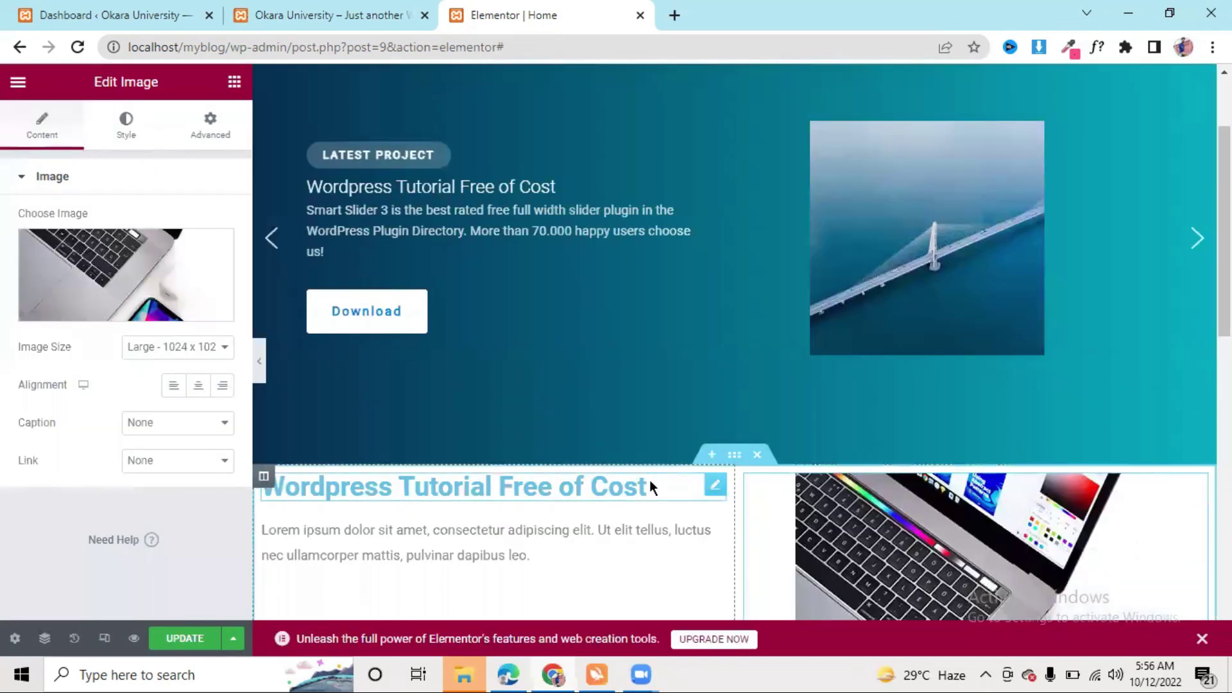
Step: Unlink the two-column section's margin values and set its top margin to 60 px
scroll(649, 481, down, 2)
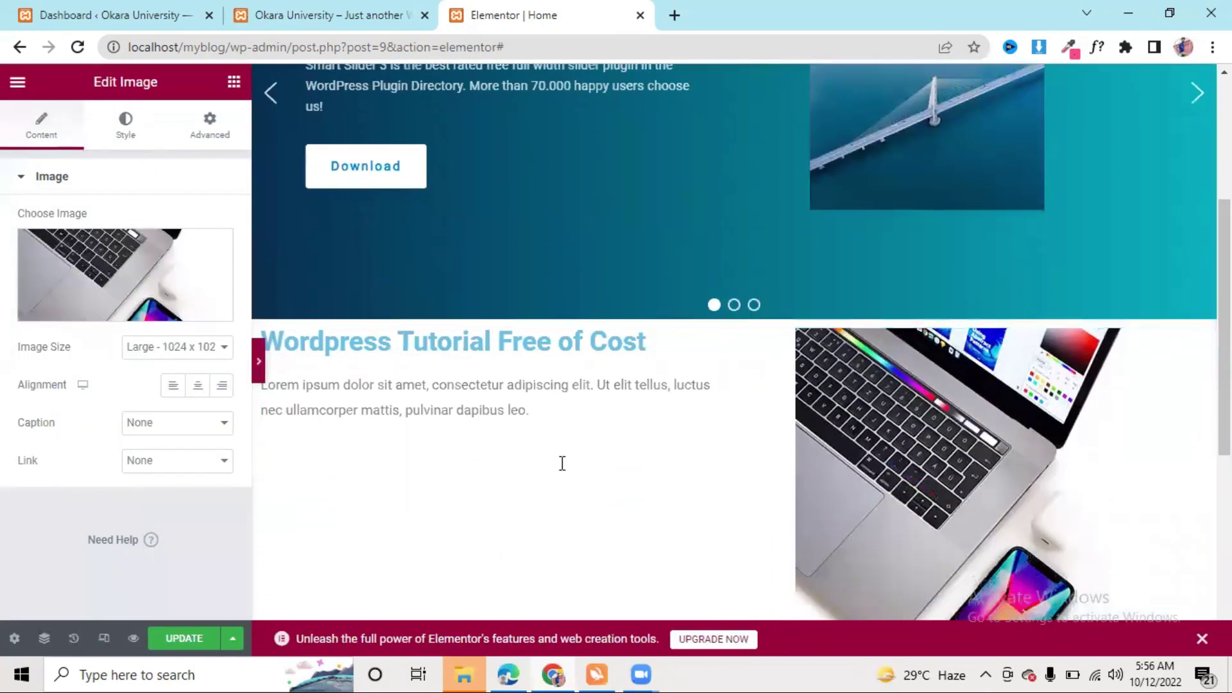
key(ctrl+p)
scroll(563, 463, down, 5)
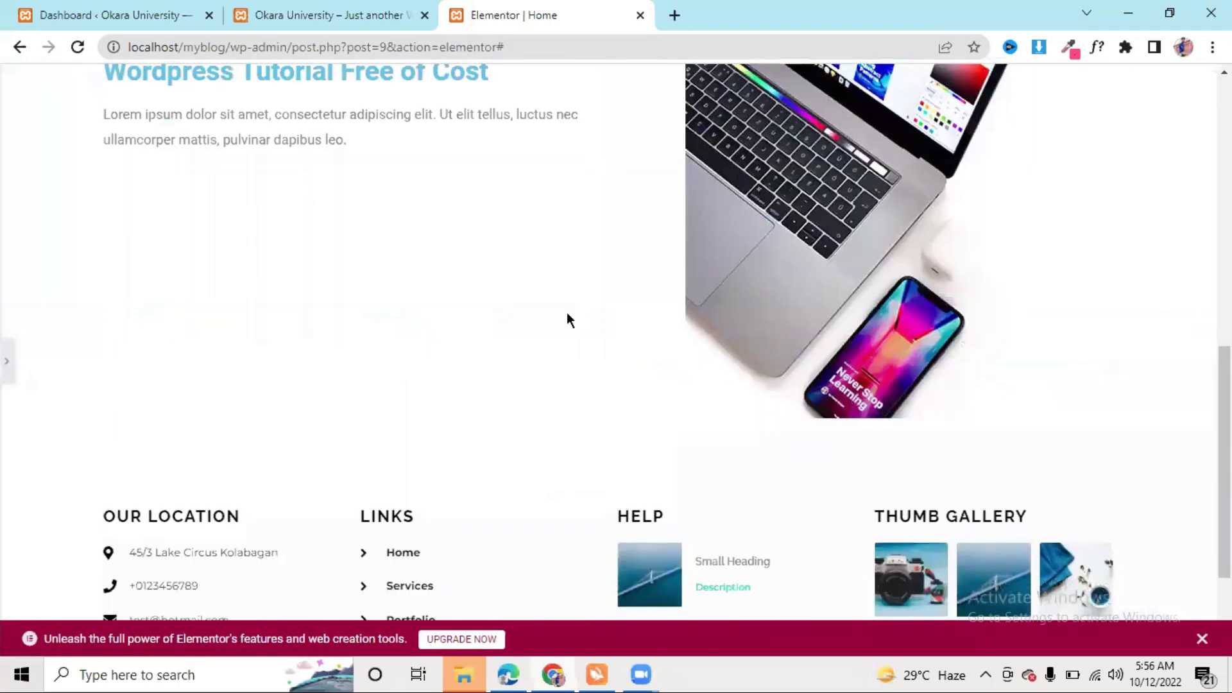
scroll(568, 314, up, 3)
click(7, 359)
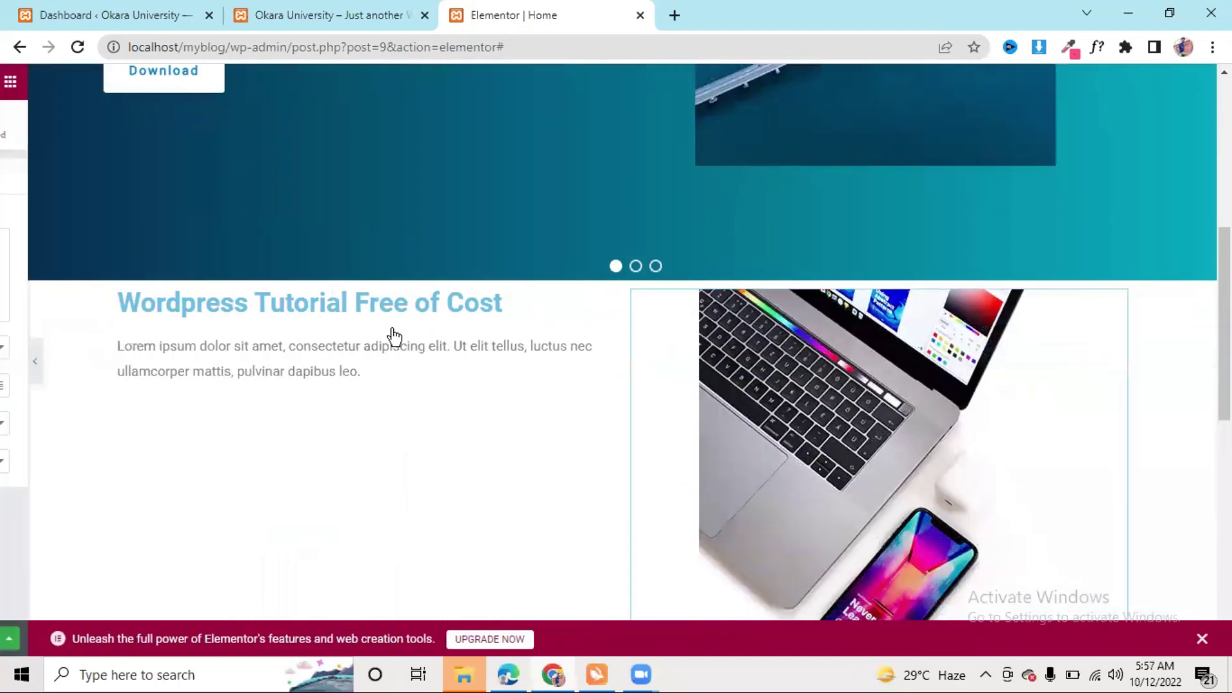
scroll(702, 321, down, 2)
click(735, 135)
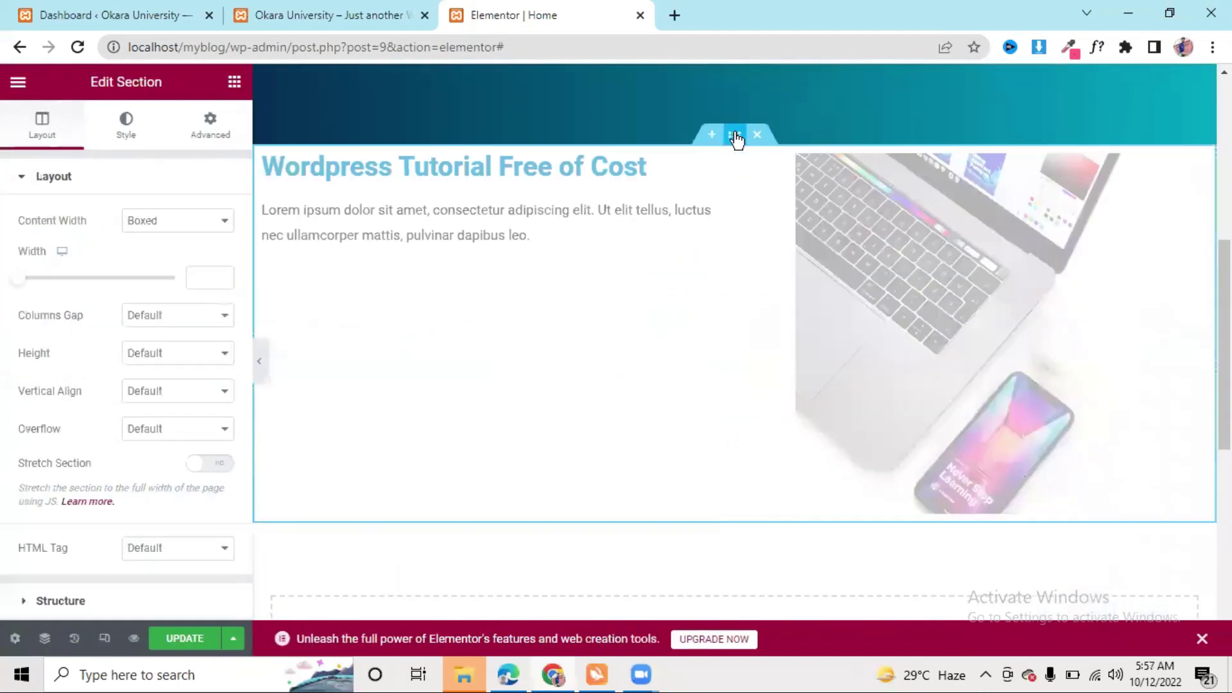
click(207, 122)
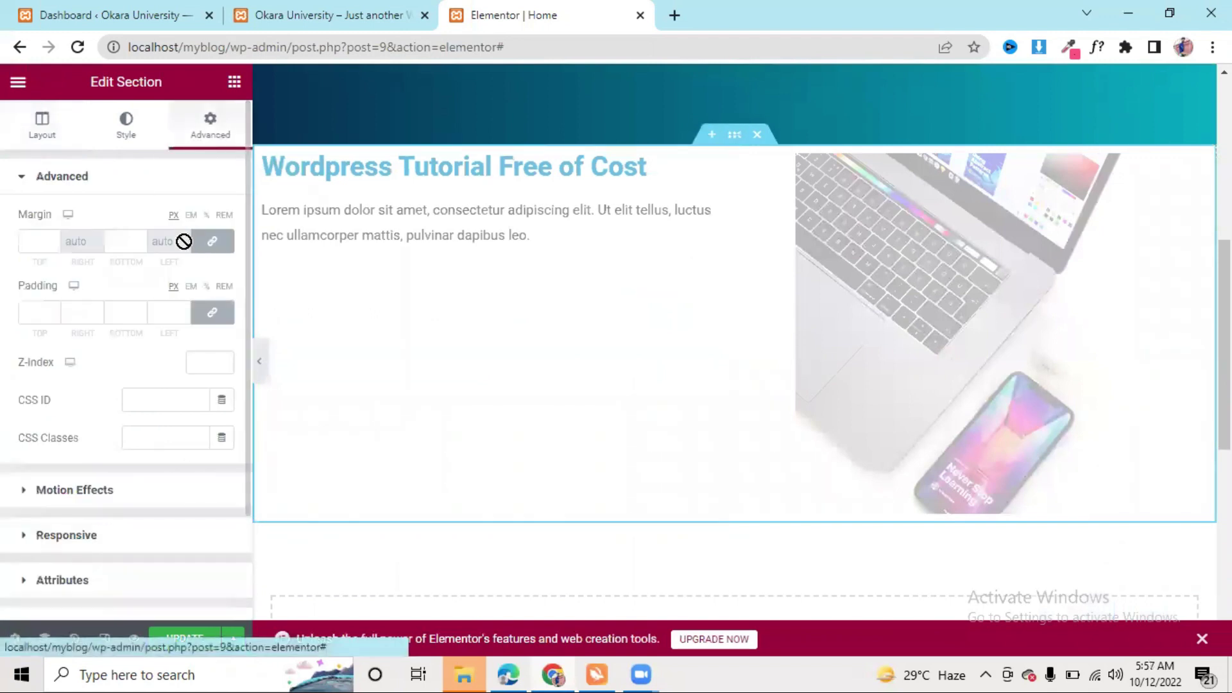
click(212, 242)
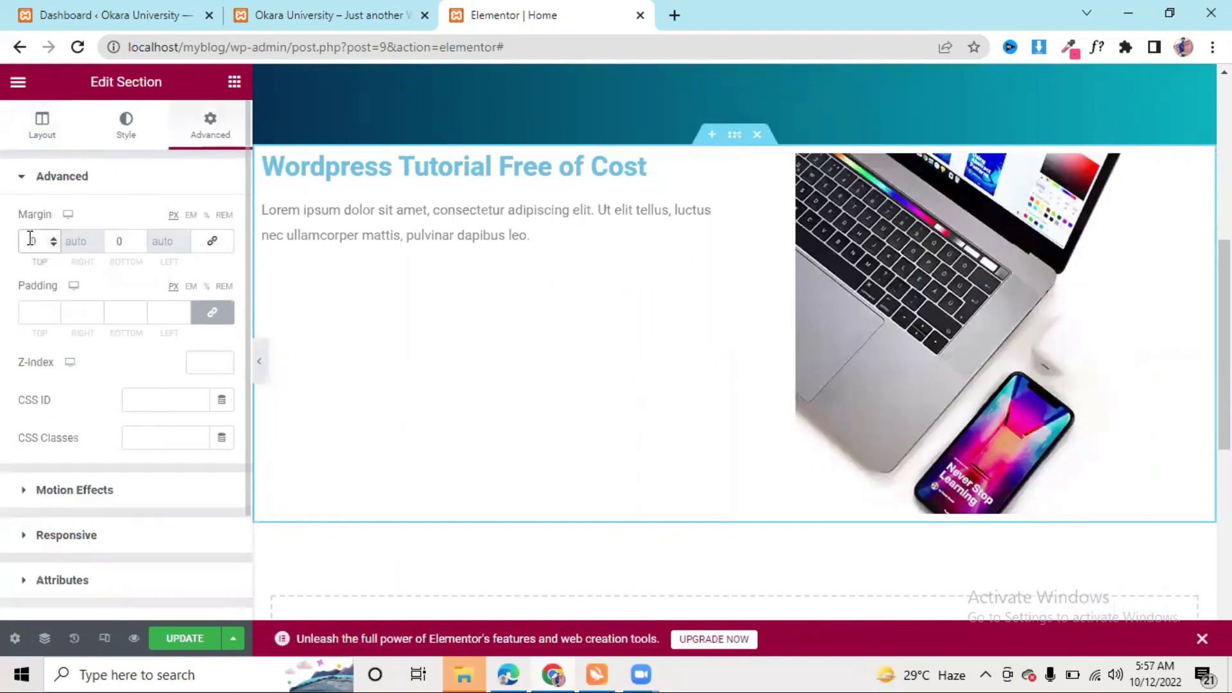
click(30, 240)
text(1)
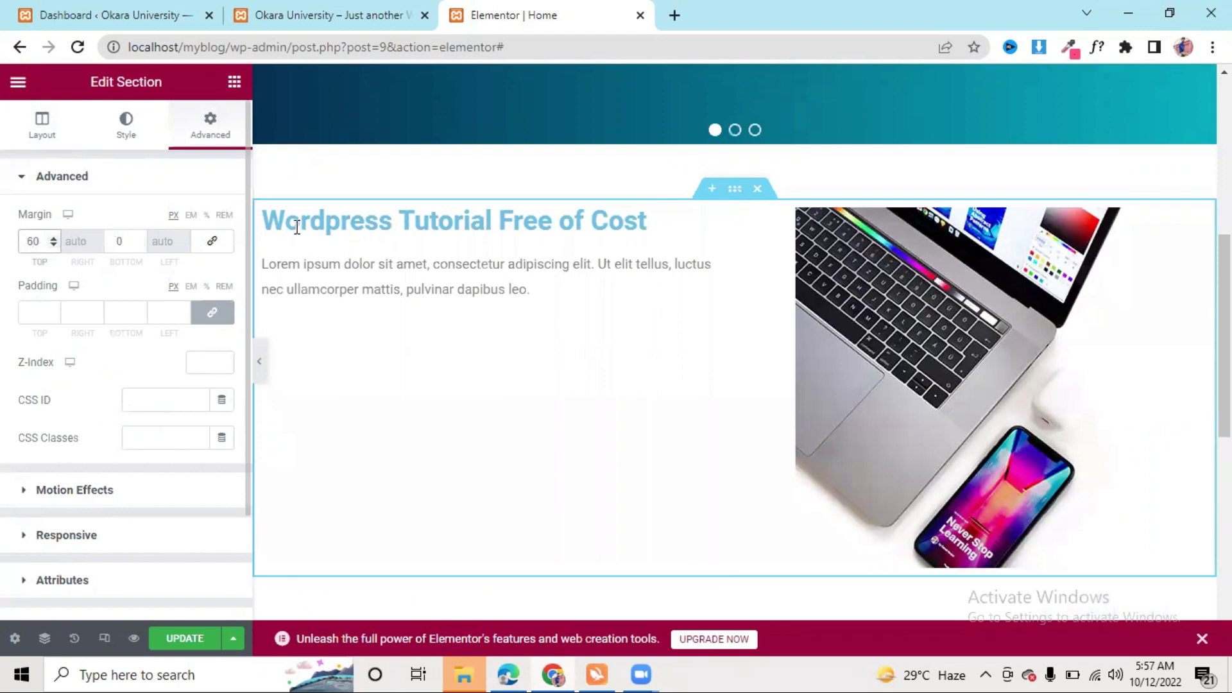
Step: Examine the two-column section's spacing and layout beneath the hero slider with the editing panel hidden
click(260, 361)
scroll(621, 344, down, 3)
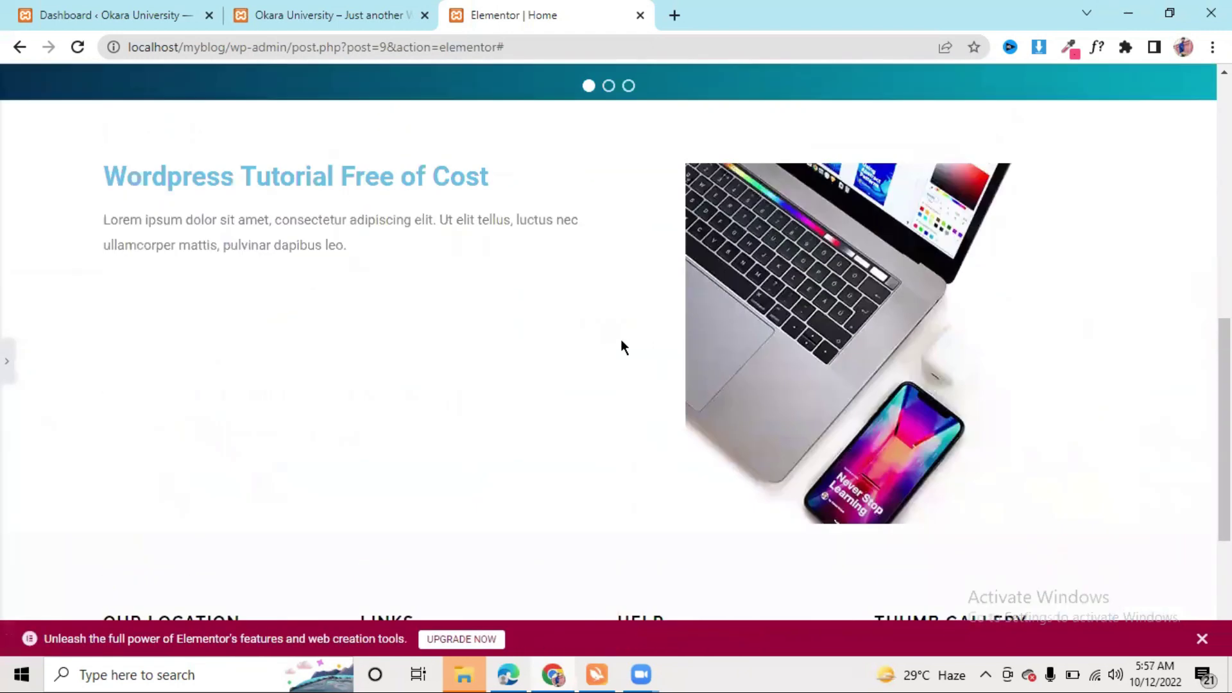
scroll(621, 339, up, 1)
scroll(495, 349, down, 1)
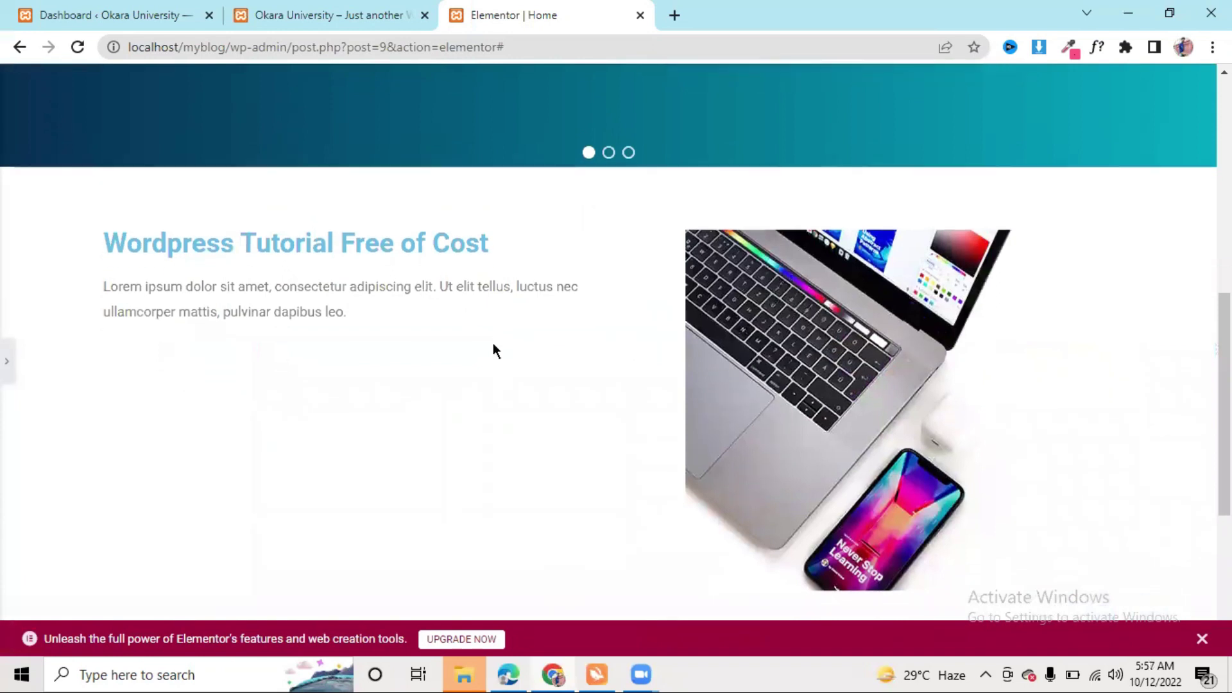
scroll(668, 205, up, 5)
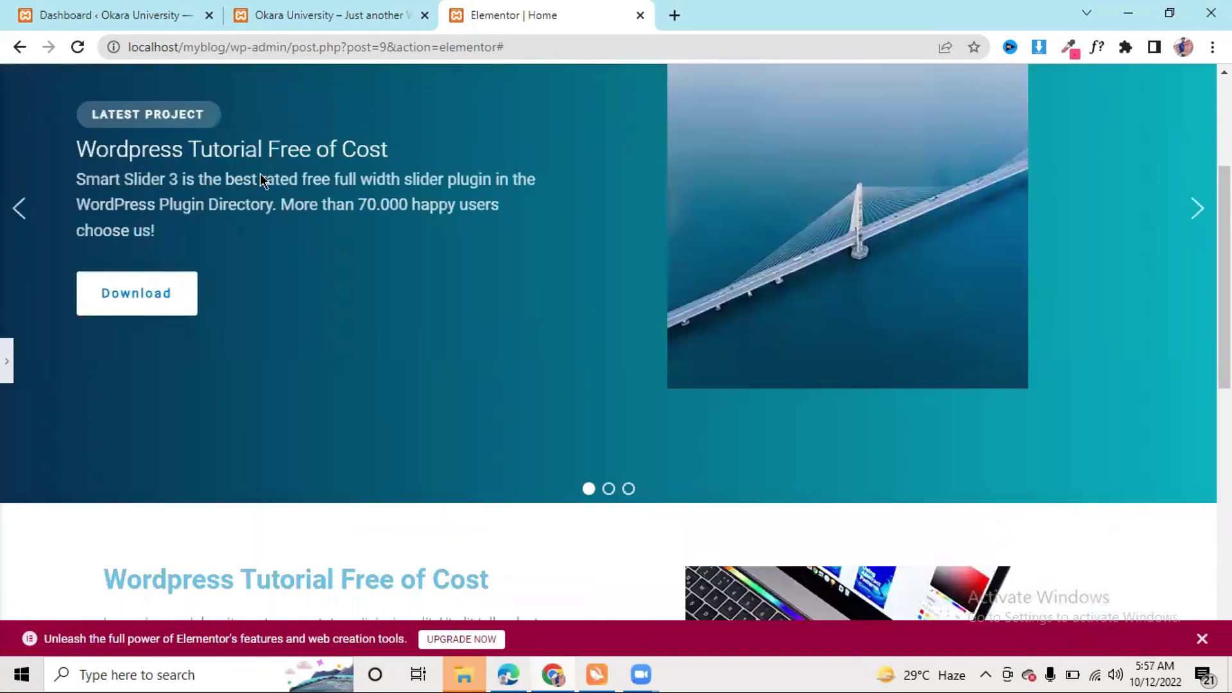
scroll(271, 311, up, 3)
scroll(348, 431, down, 1)
scroll(209, 359, down, 8)
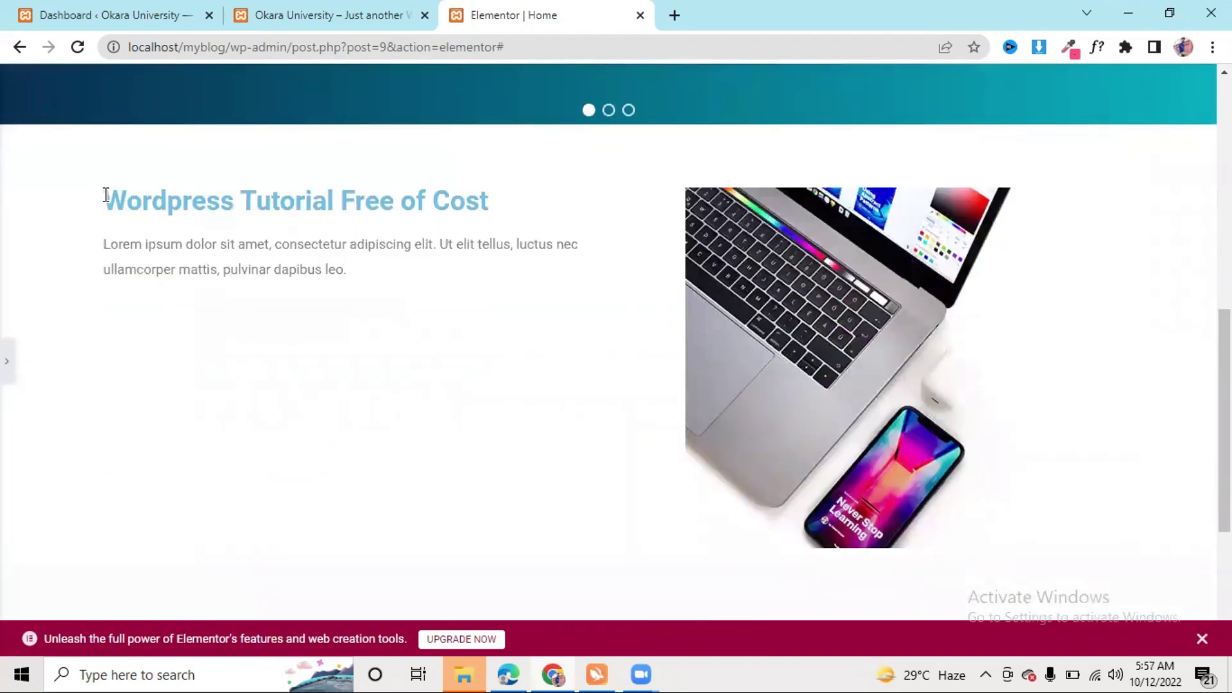
drag(106, 194, 460, 286)
scroll(456, 286, up, 5)
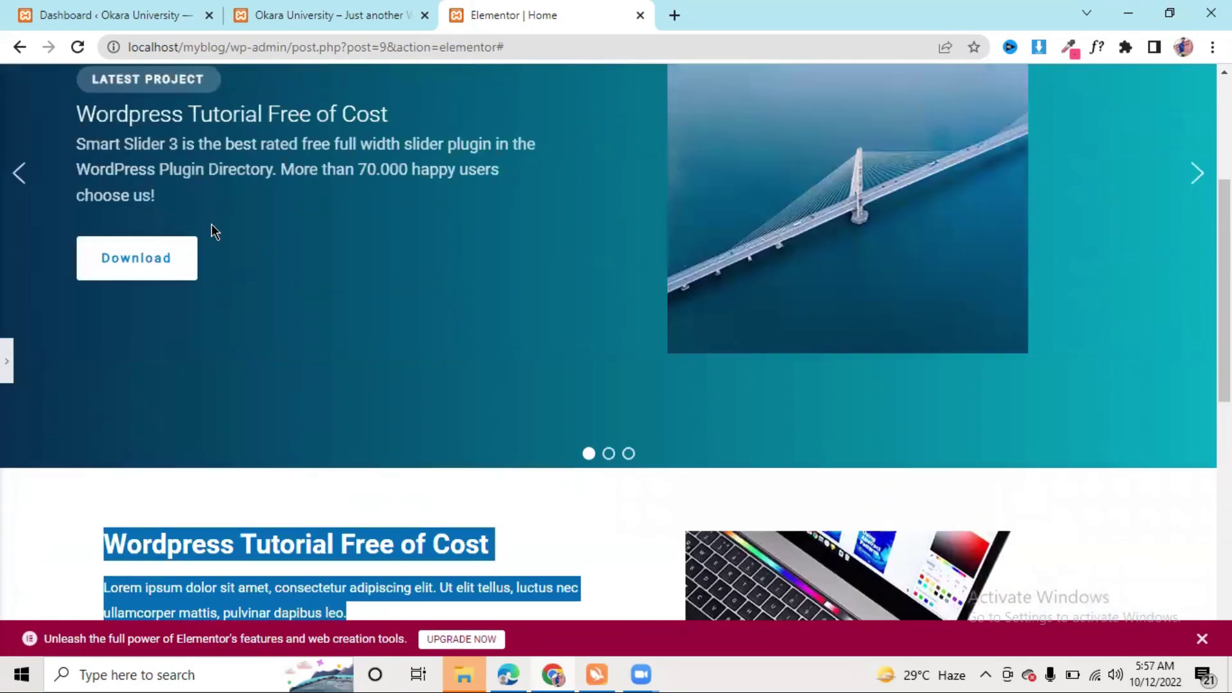
scroll(214, 231, up, 2)
scroll(278, 502, down, 6)
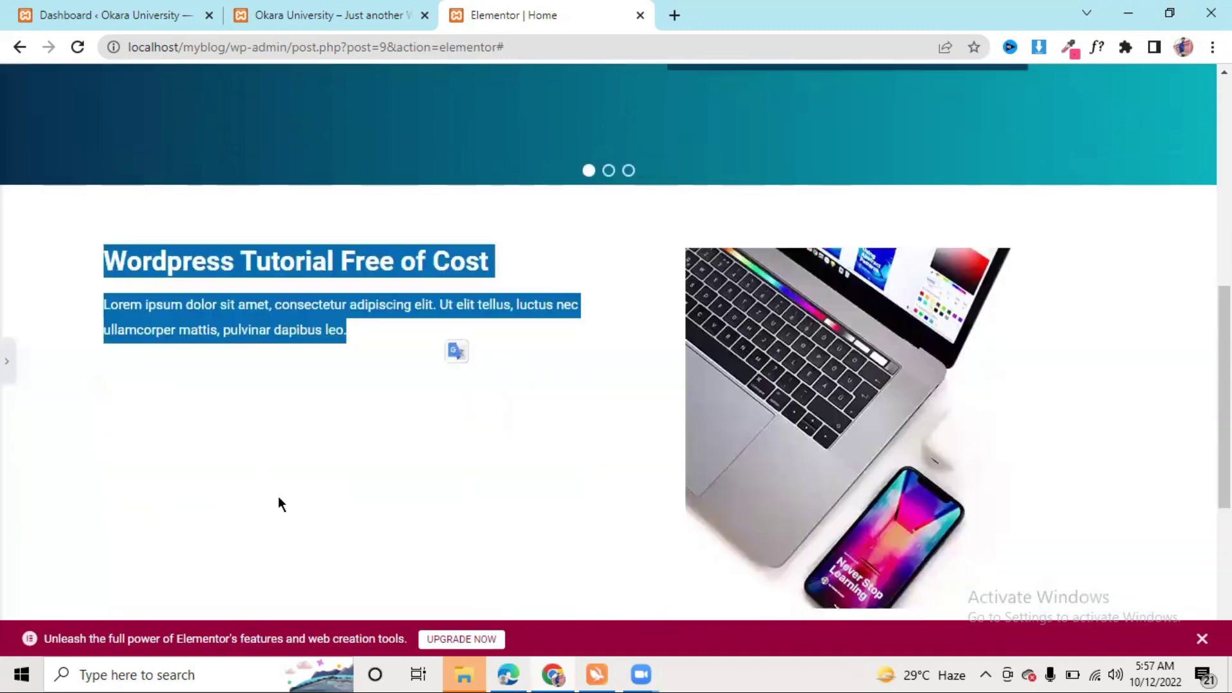
click(380, 421)
Step: Set the first column's vertical alignment to Middle and check the heading and text beside the image with the editing panel hidden
click(8, 366)
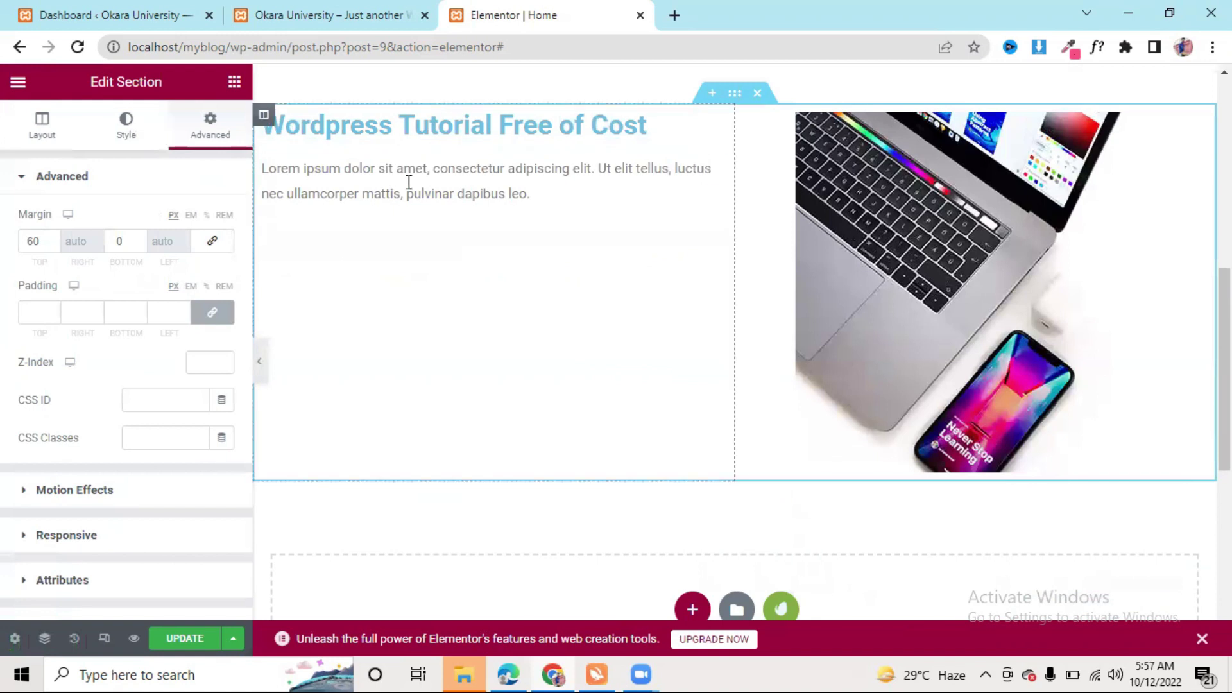
click(263, 117)
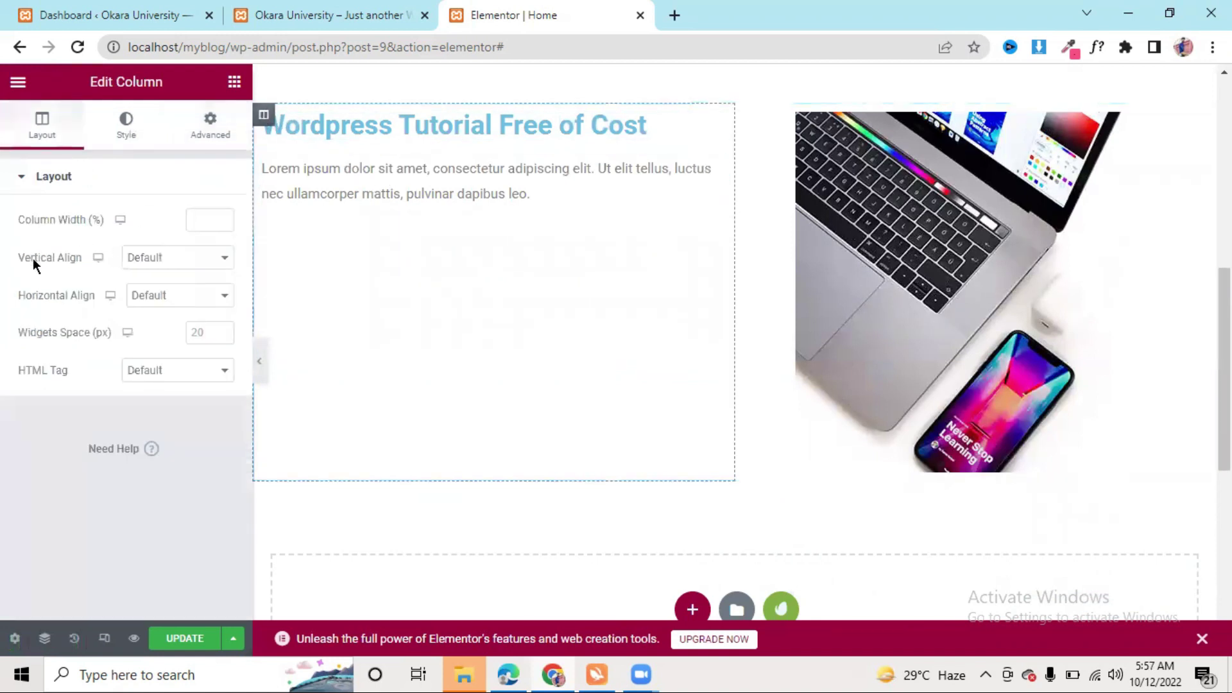
drag(79, 254, 83, 254)
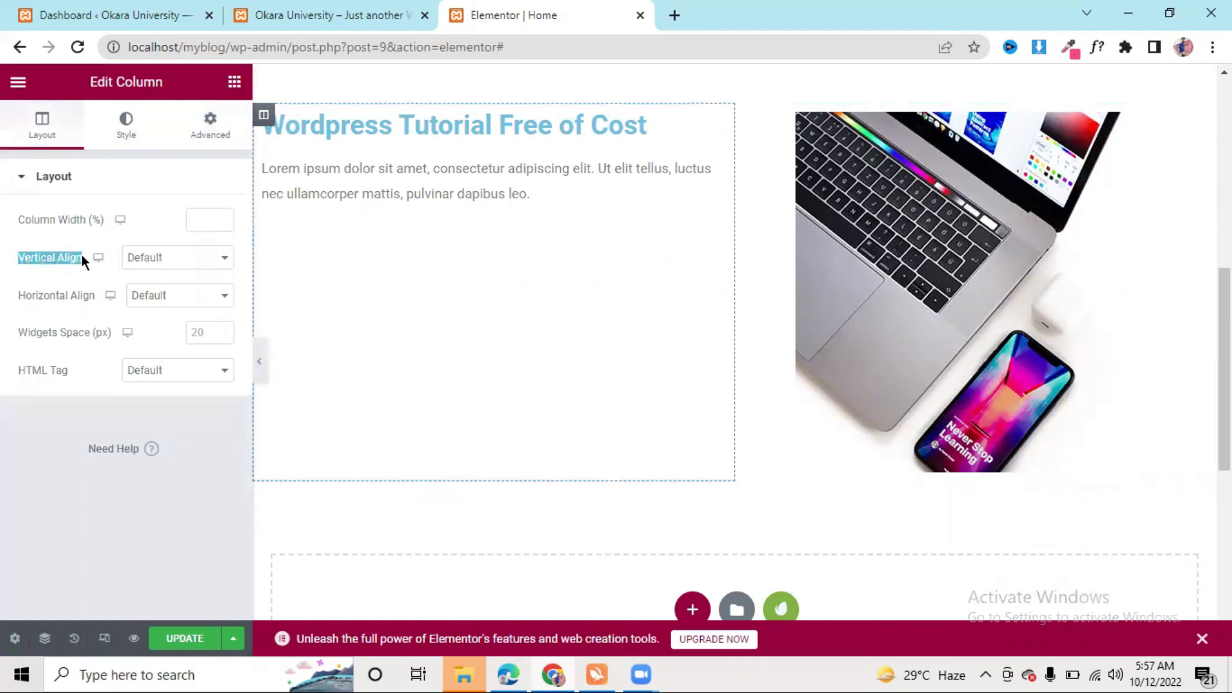
click(179, 259)
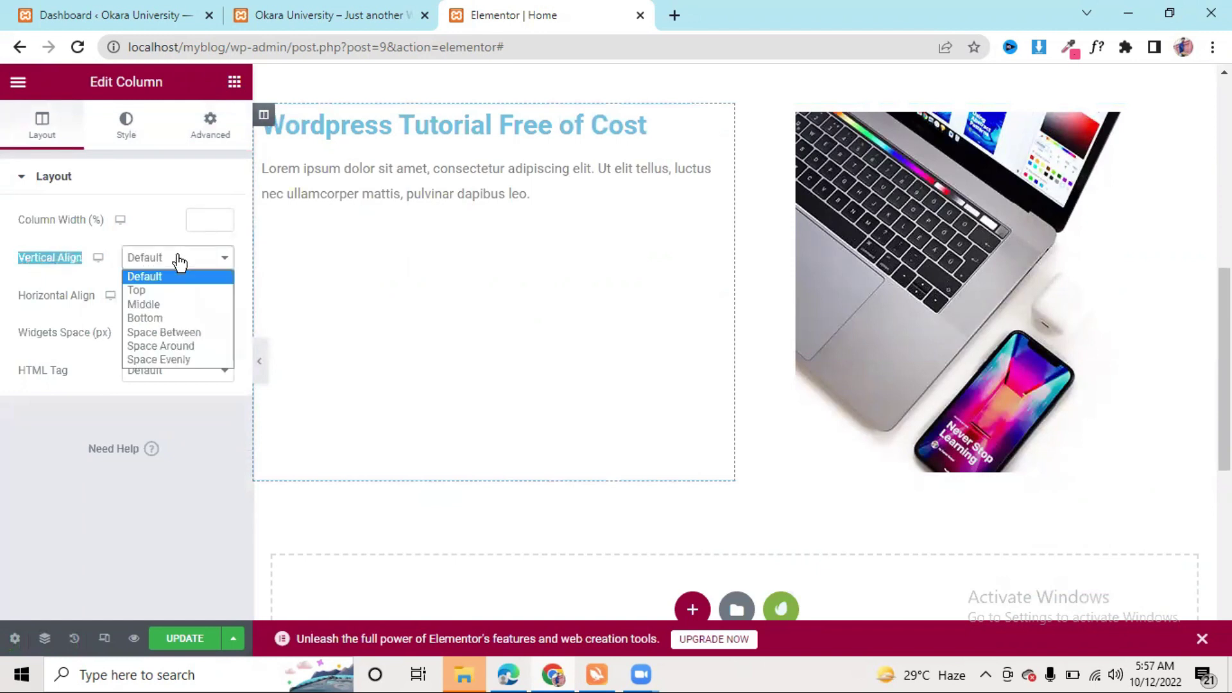
click(172, 304)
click(260, 360)
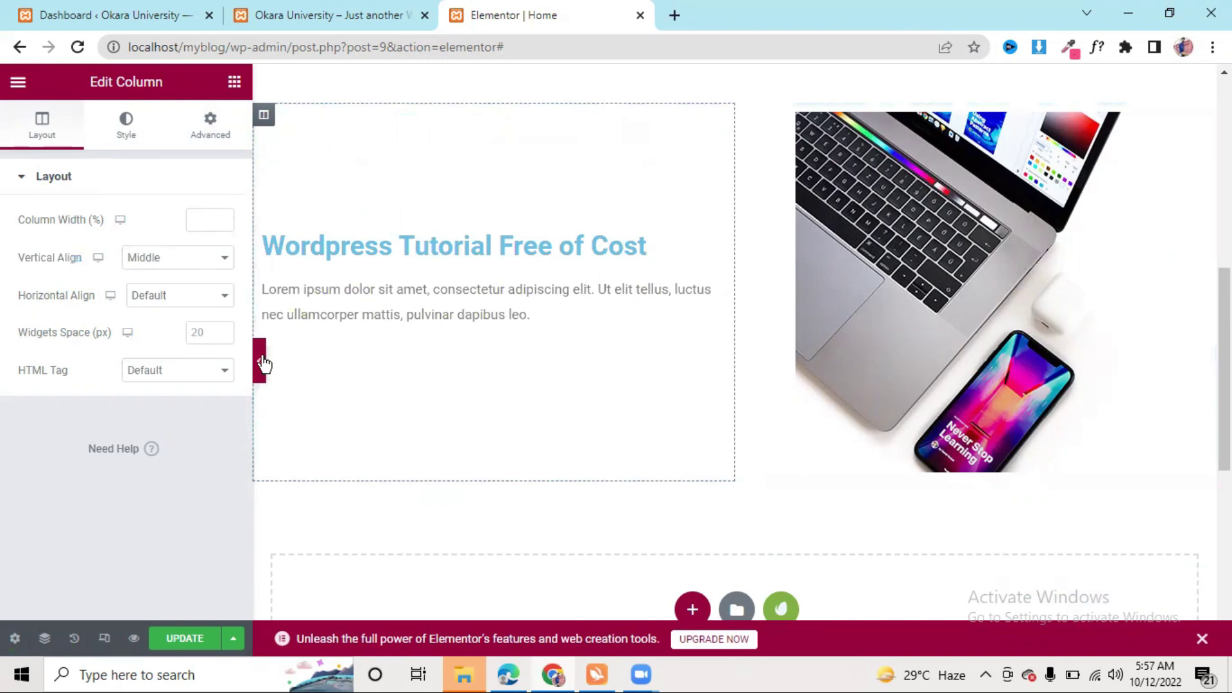
scroll(468, 360, up, 2)
scroll(220, 279, down, 3)
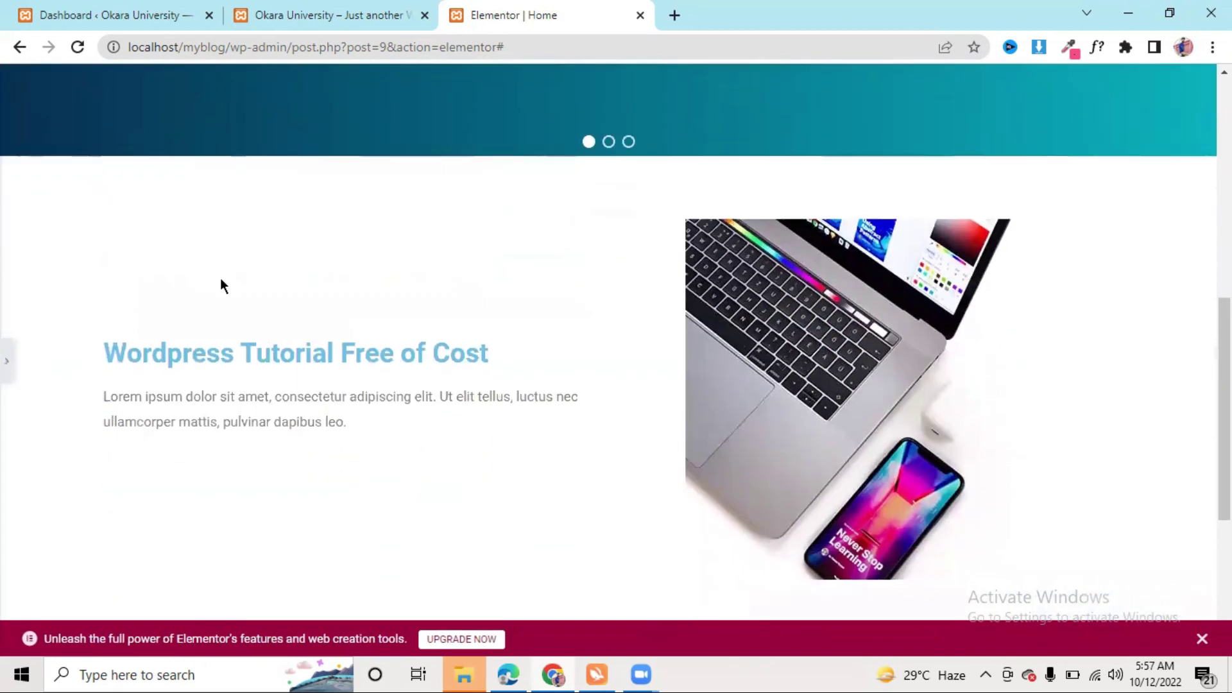
Step: Examine the first column's layout options, including Column Width, Vertical Align, Horizontal Align, Widgets Space and HTML Tag
click(6, 360)
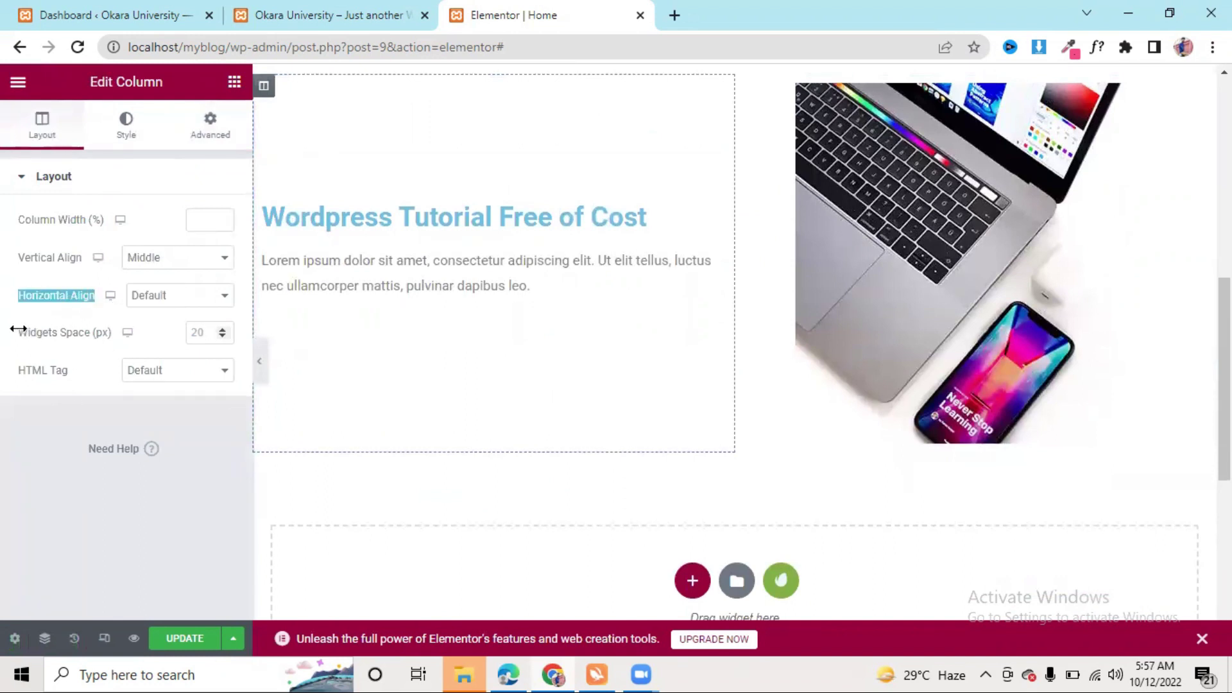
drag(14, 329, 125, 333)
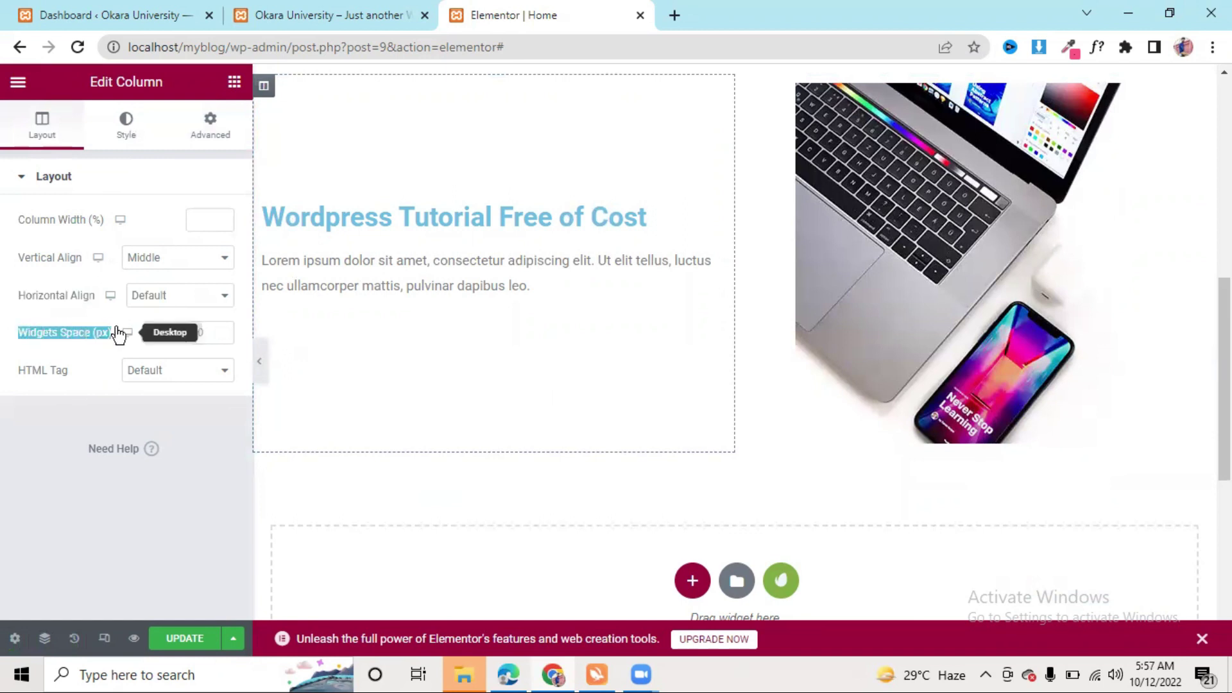
click(3, 332)
drag(6, 370, 62, 367)
click(61, 367)
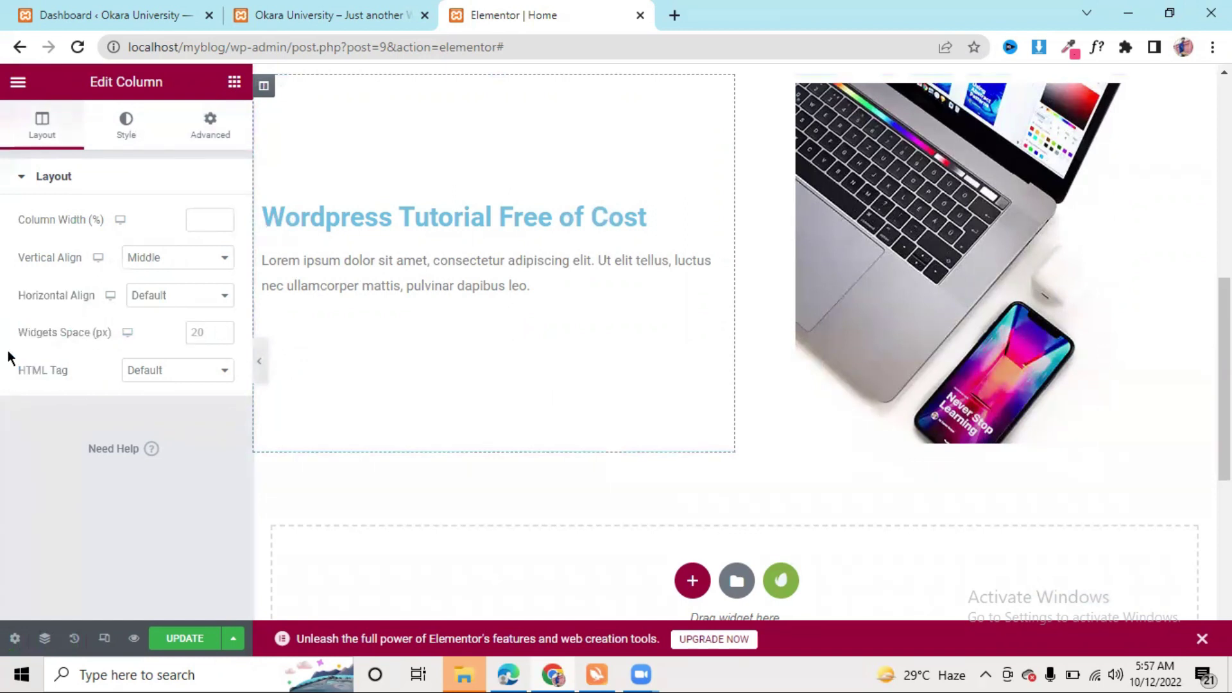
drag(9, 213, 121, 219)
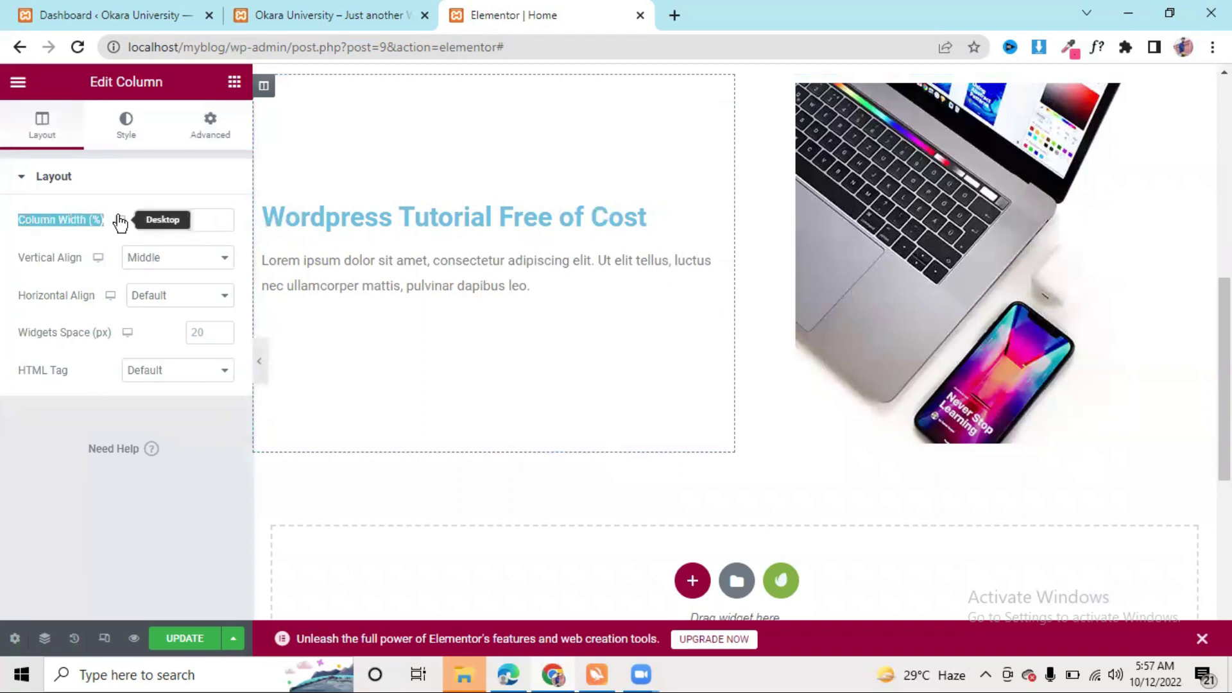
drag(3, 260, 94, 256)
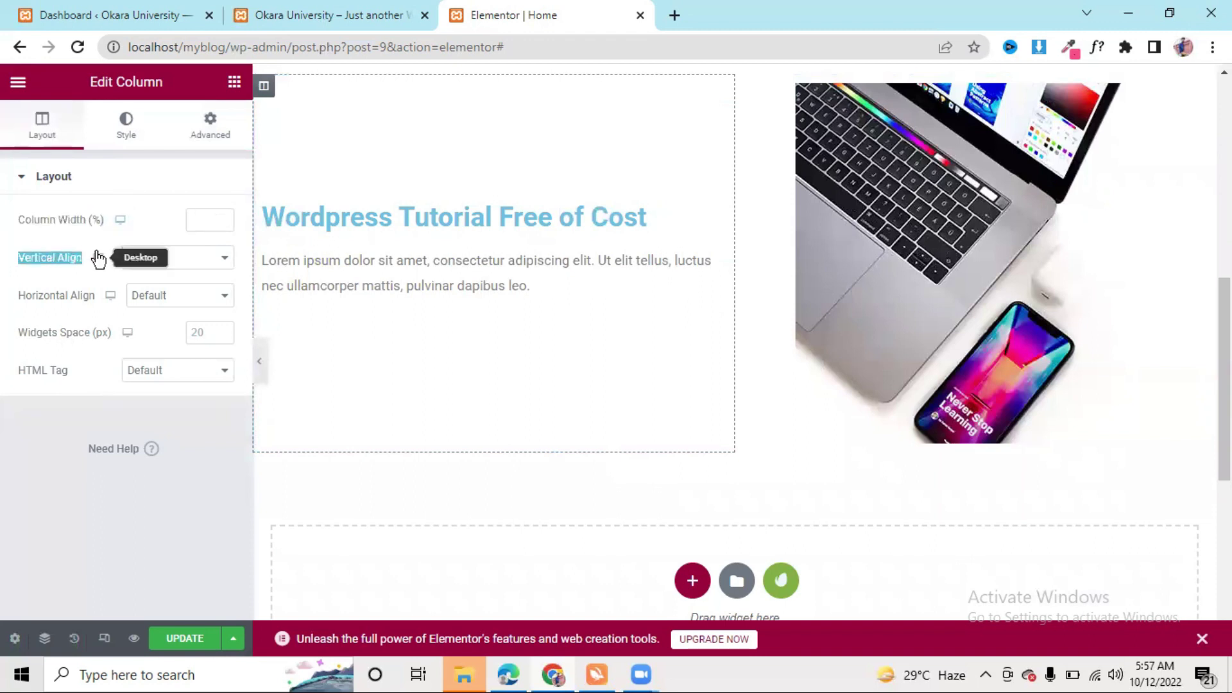
drag(3, 231, 128, 221)
click(109, 231)
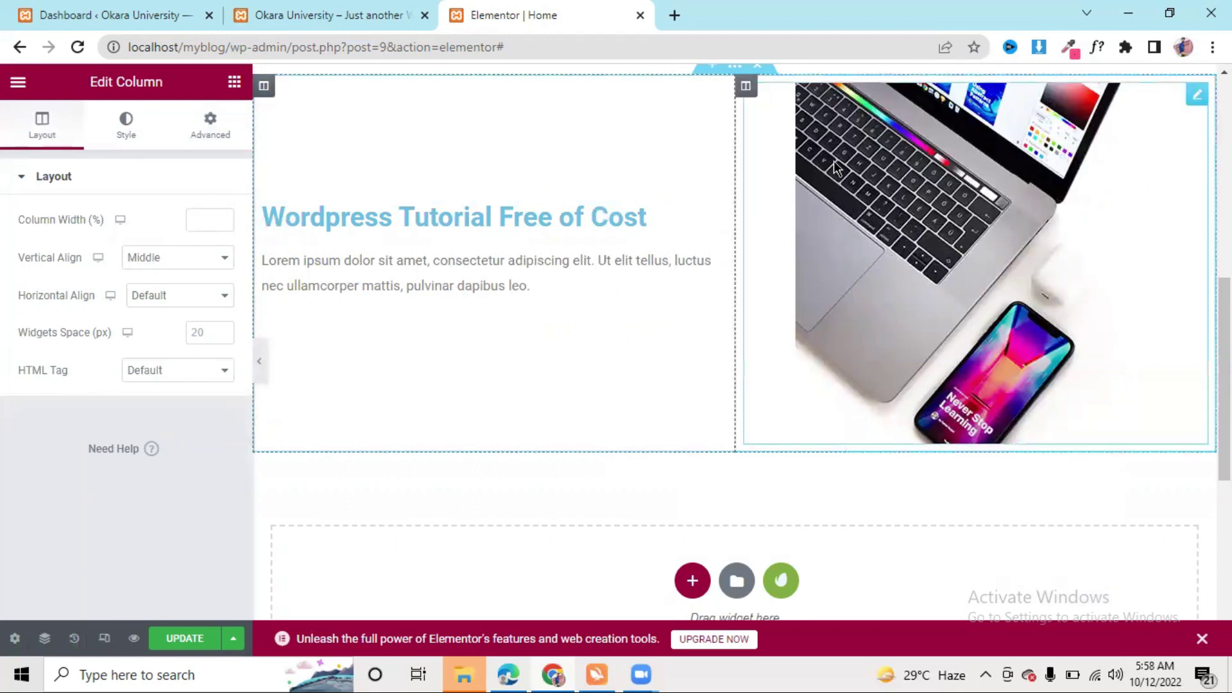
Step: Try a column width of 80% on the first column and preview the layout with the editing panel hidden
click(746, 88)
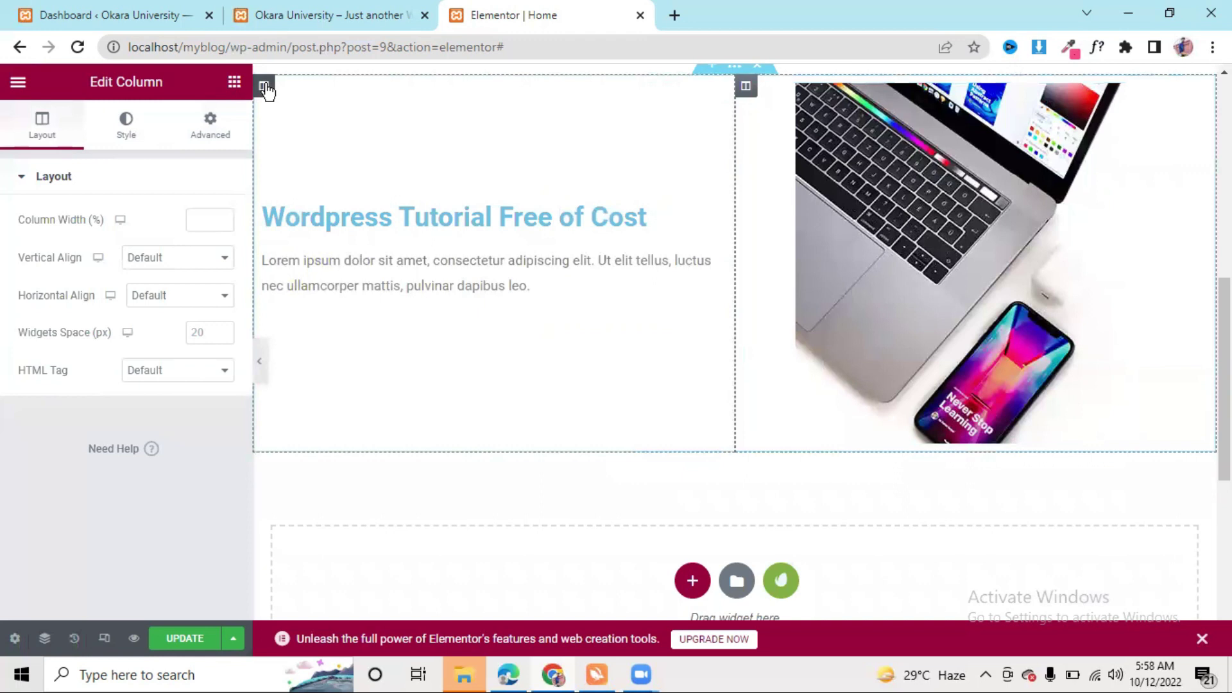
click(265, 87)
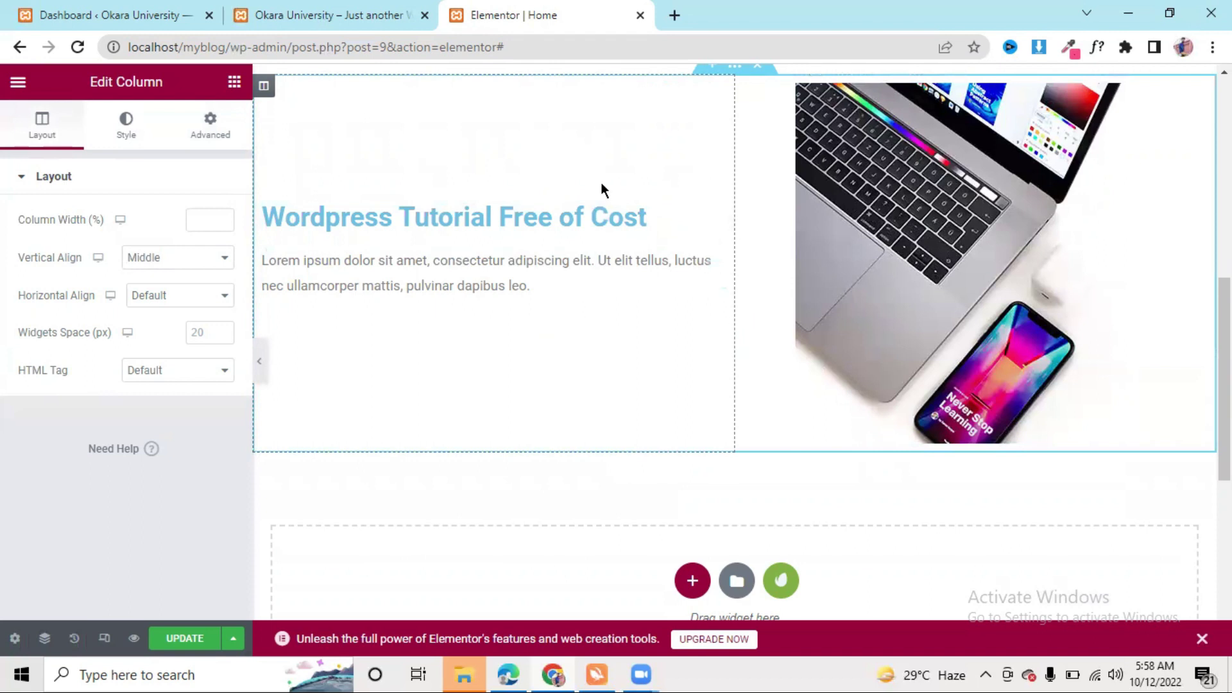
click(203, 216)
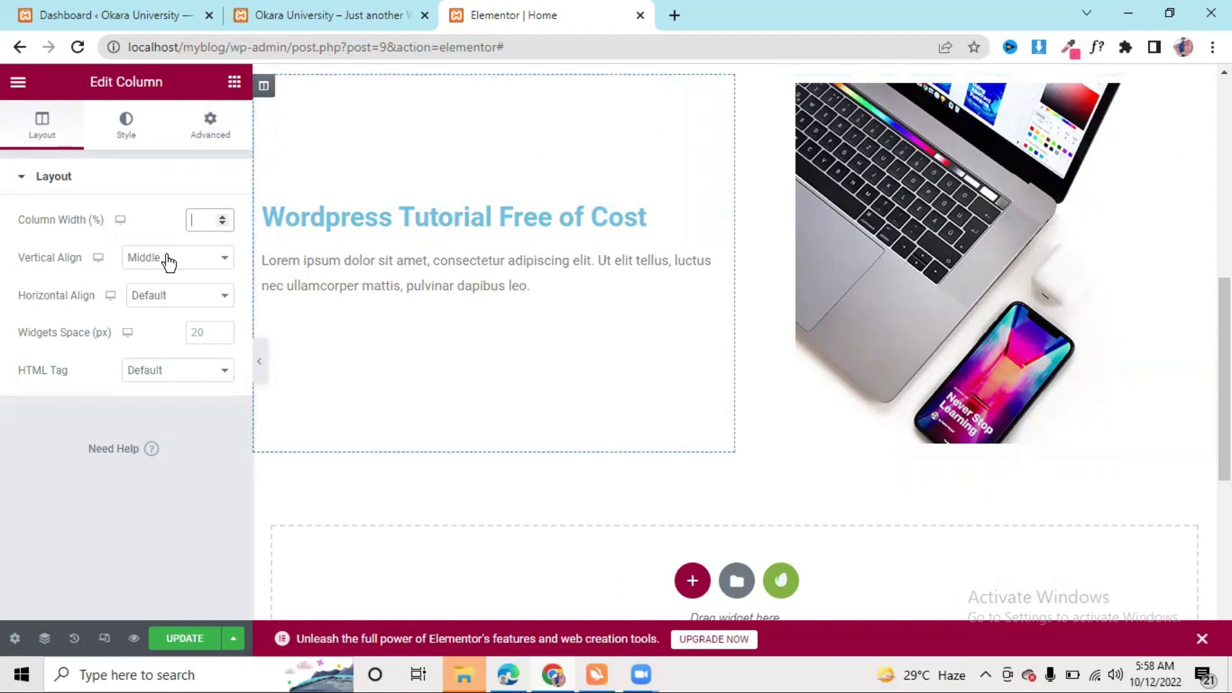
text(80)
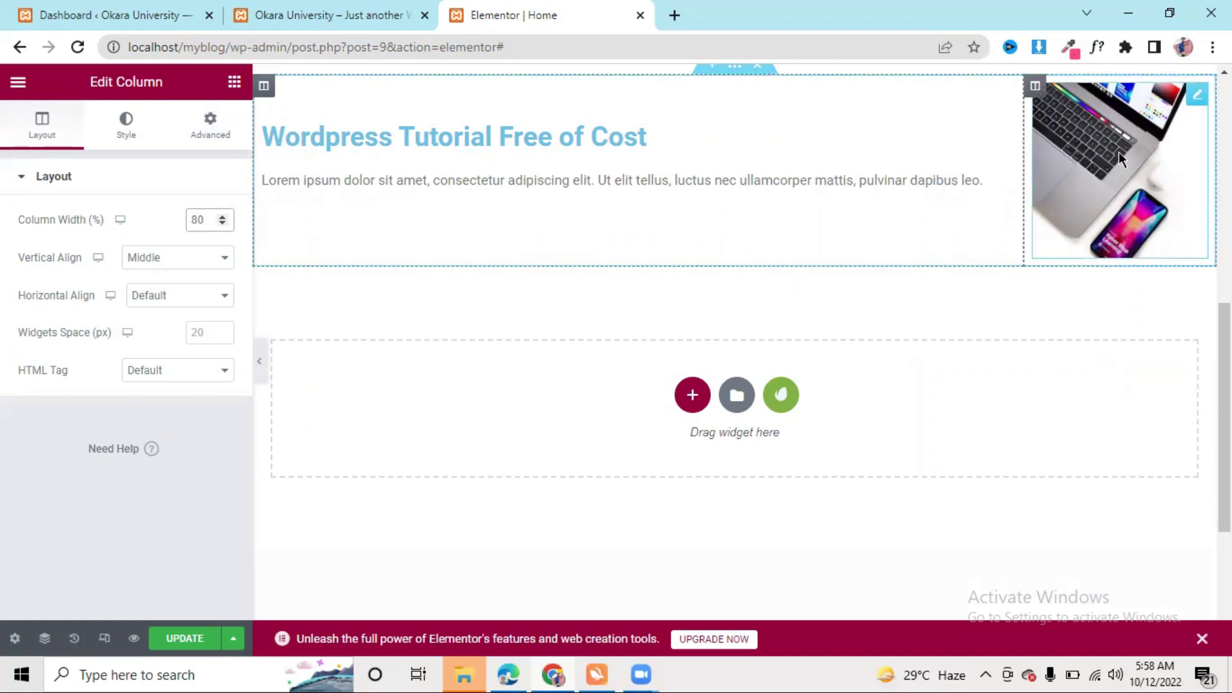
click(259, 359)
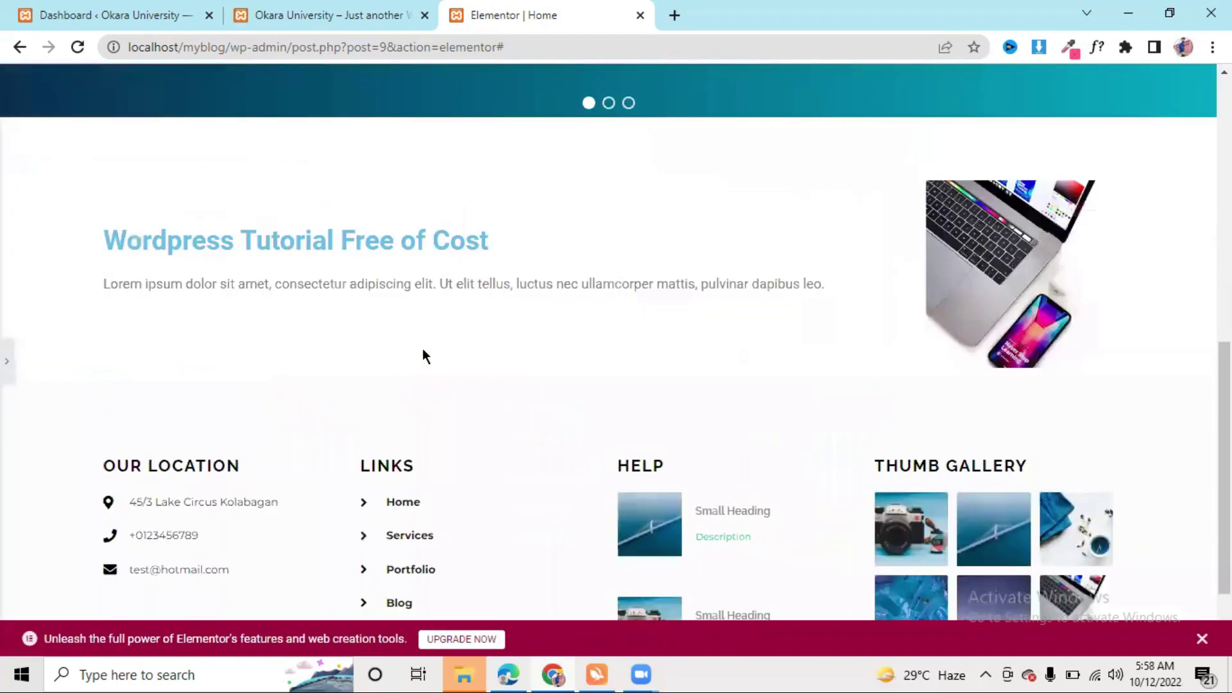
click(5, 359)
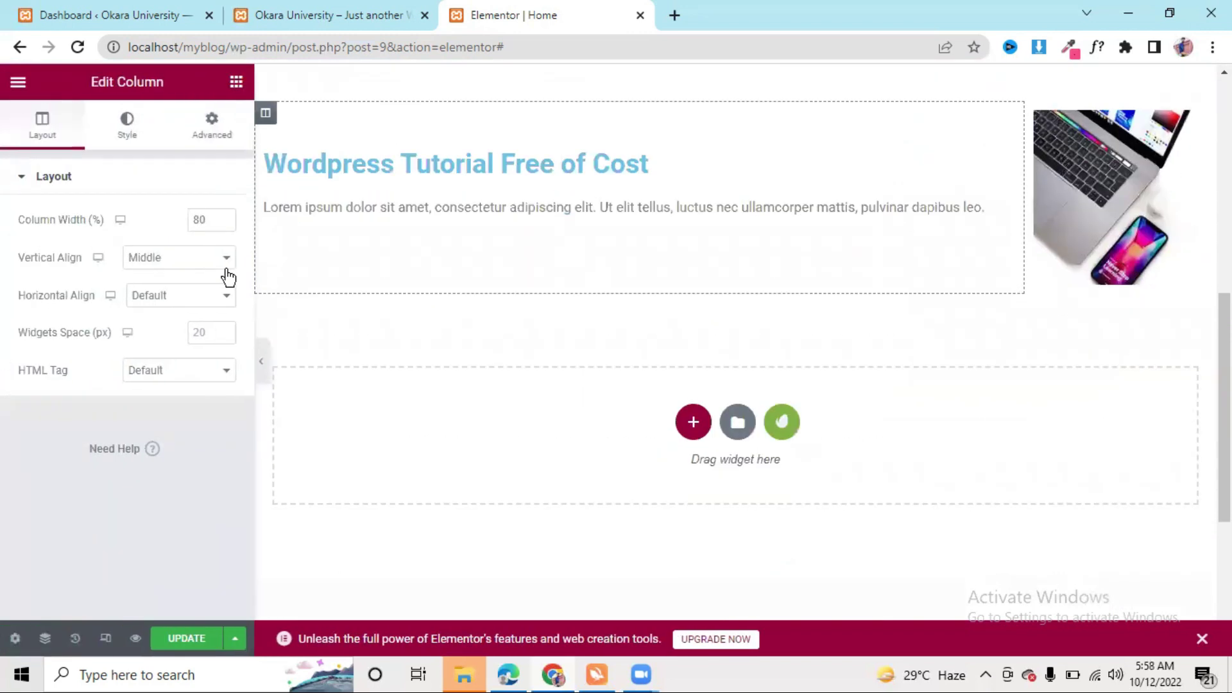
Step: Set the first column's width to 50%
scroll(695, 175, up, 4)
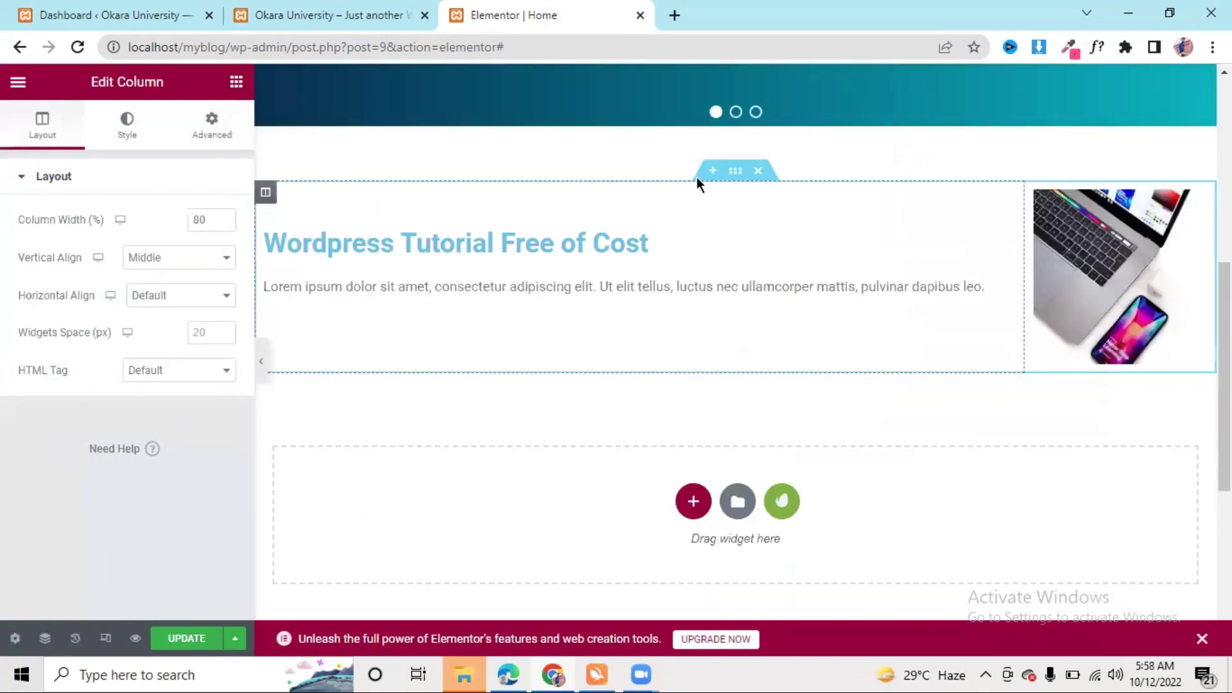
scroll(292, 346, down, 2)
double_click(215, 223)
key(BackSpace)
text(5)
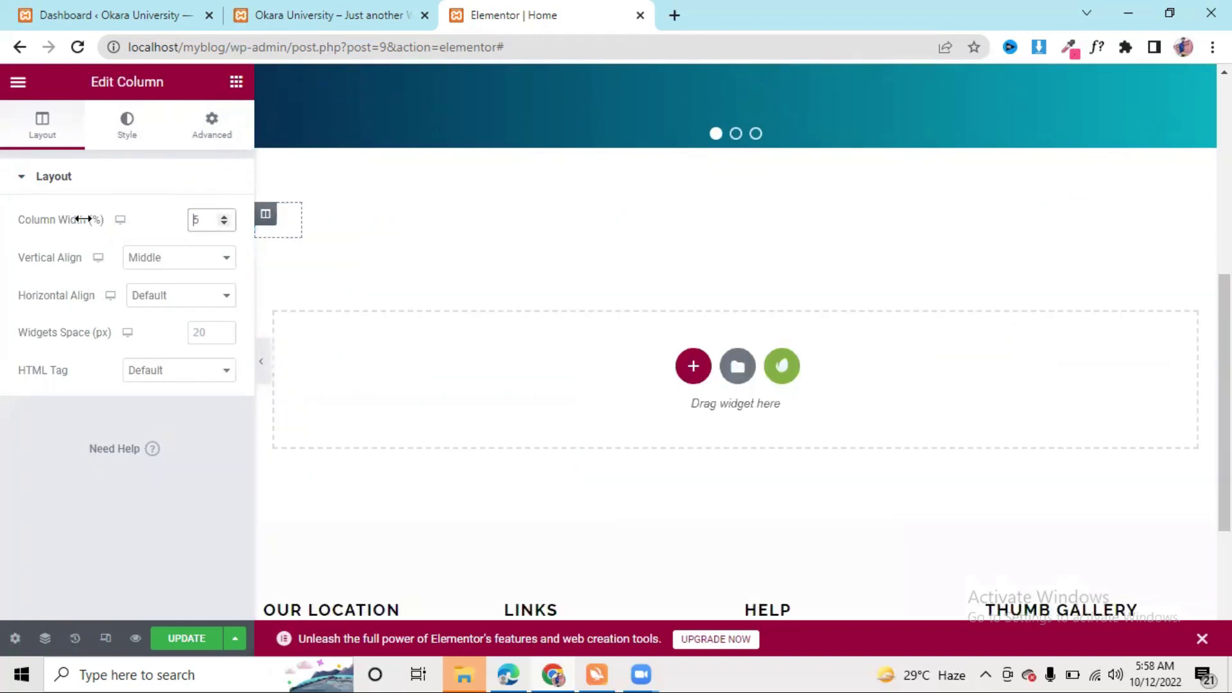
text(9)
key(BackSpace)
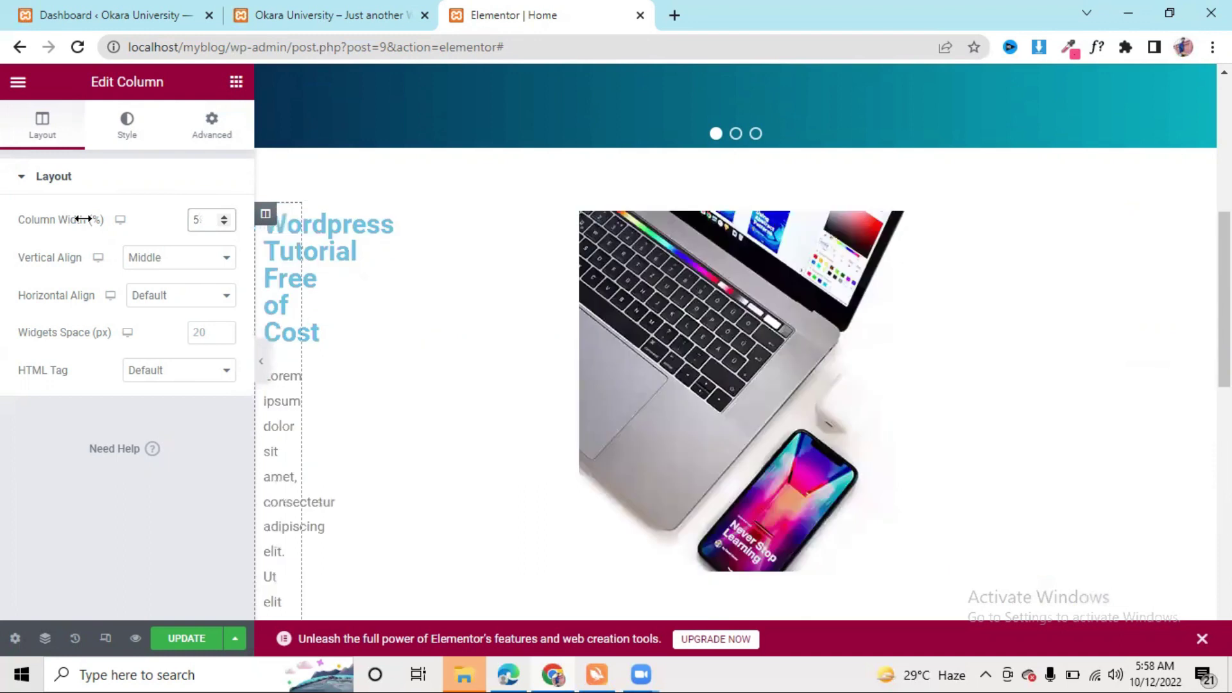
text(0)
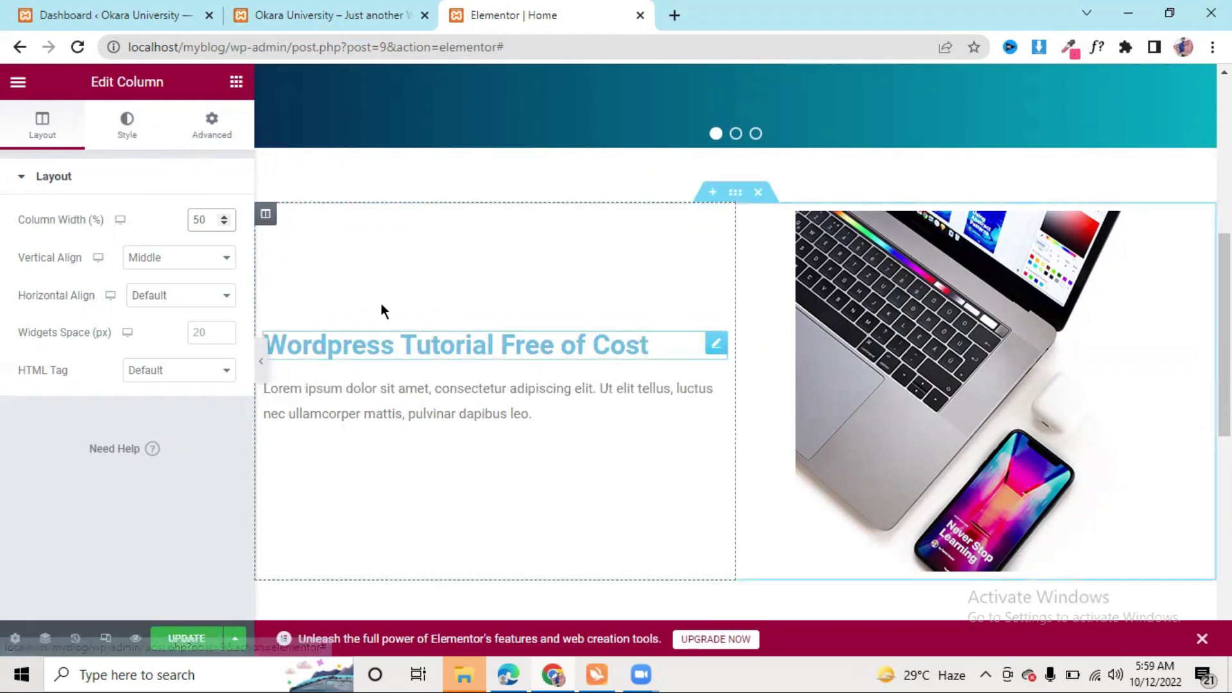
click(737, 195)
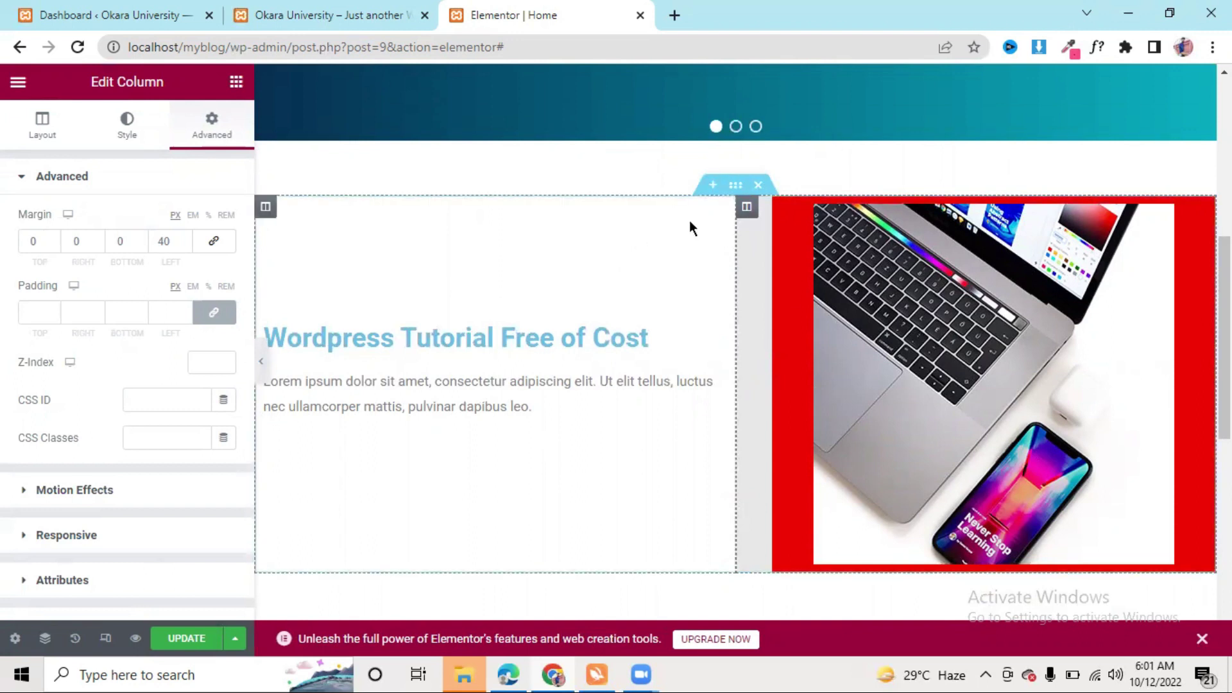
scroll(689, 221, up, 6)
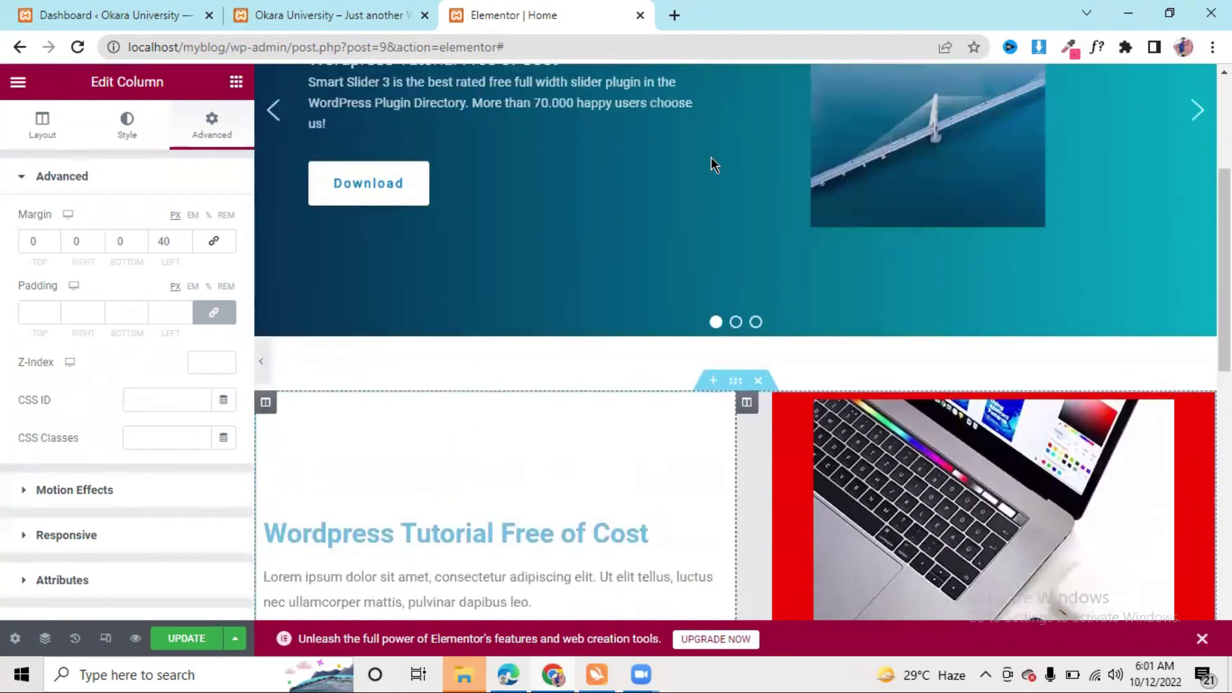
scroll(729, 247, up, 1)
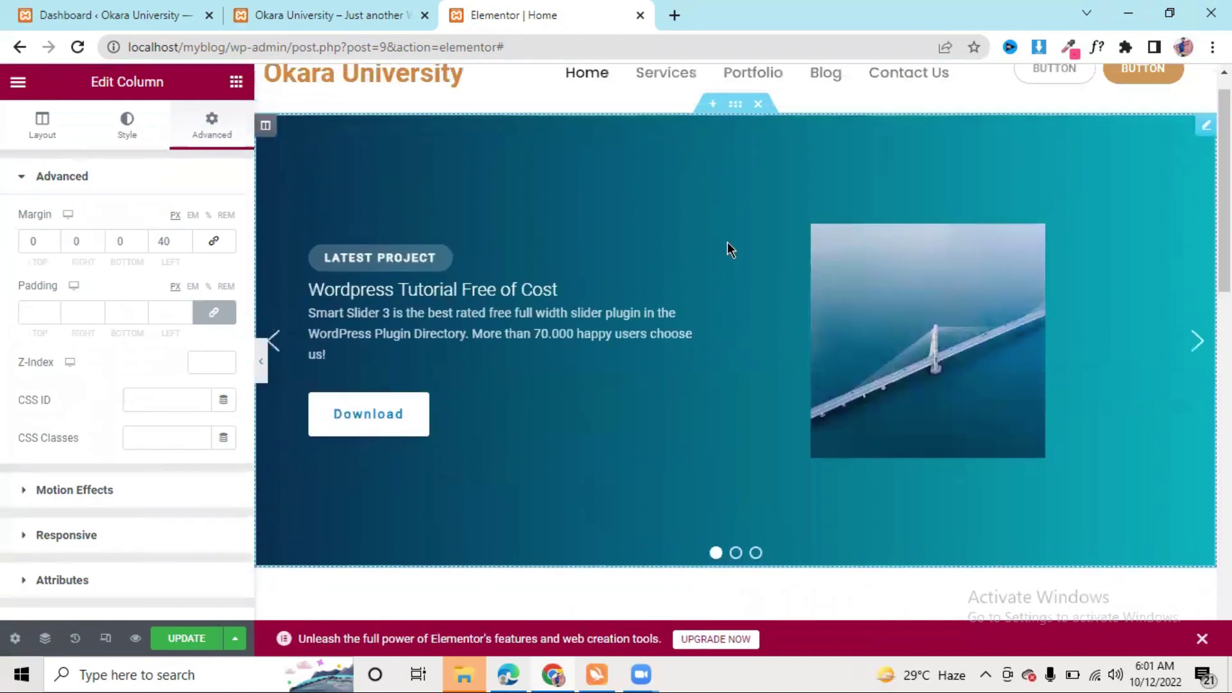